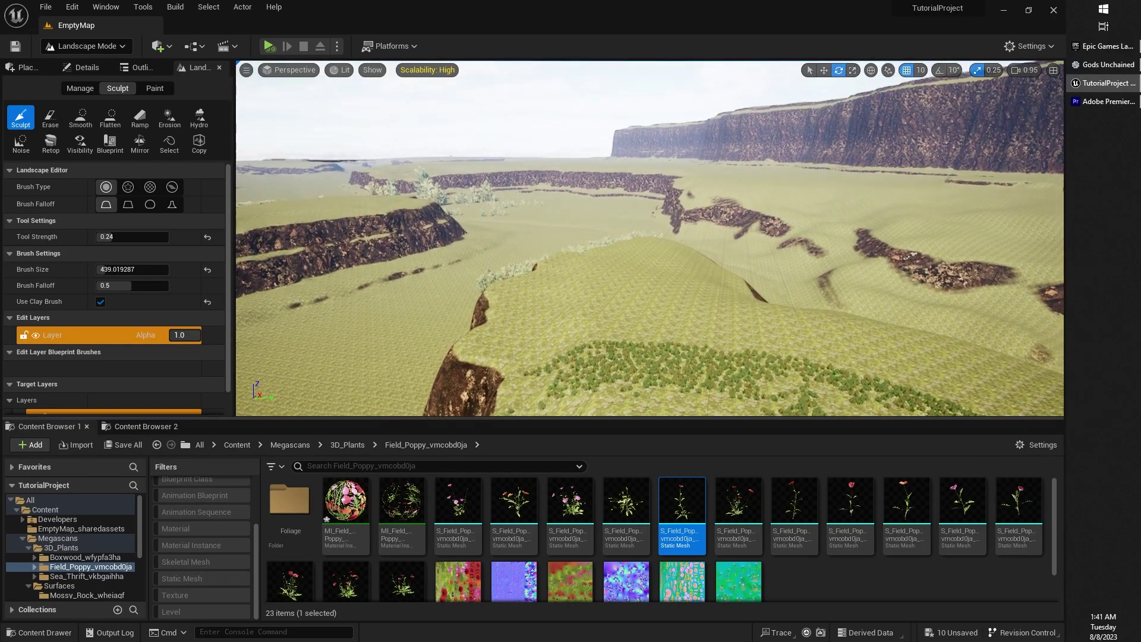
Fly over the landscape to examine its terrain, cliffs and painted foliage.
{"action": "key", "text": "w"}
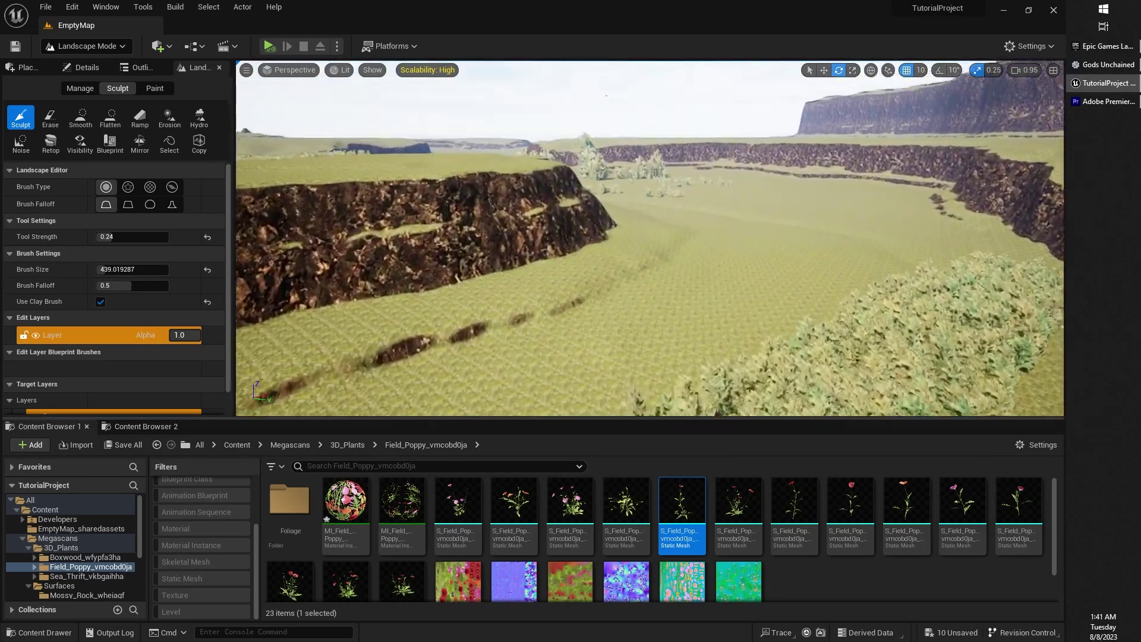
{"action": "right_click_drag", "start_coordinate": [686, 306], "coordinate": [651, 321]}
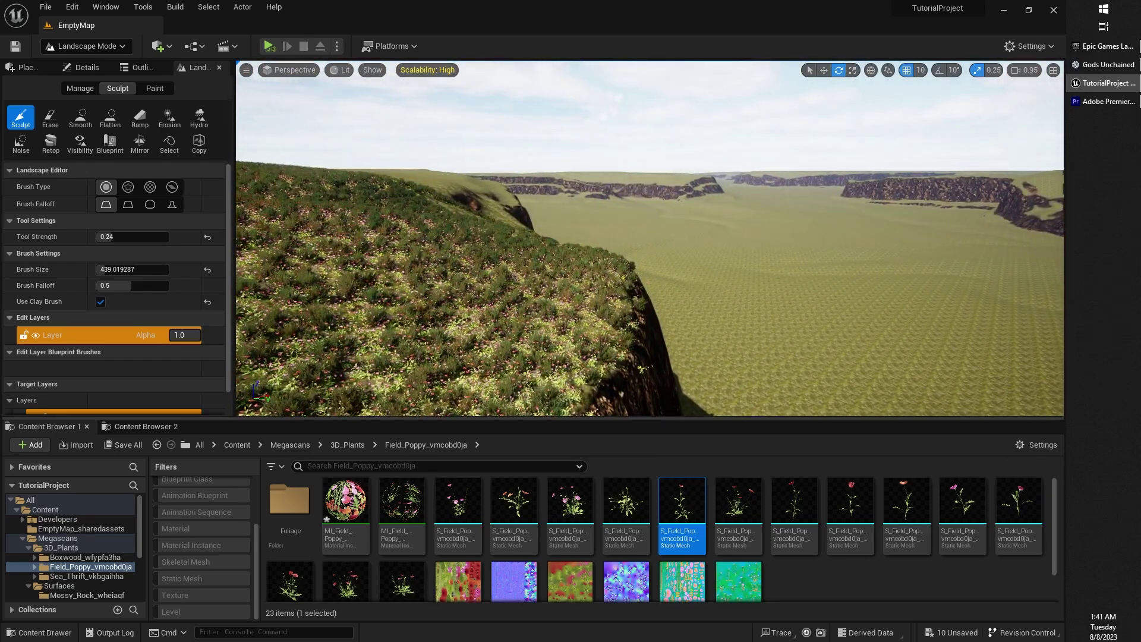
{"action": "right_click_drag", "start_coordinate": [651, 321], "coordinate": [606, 334]}
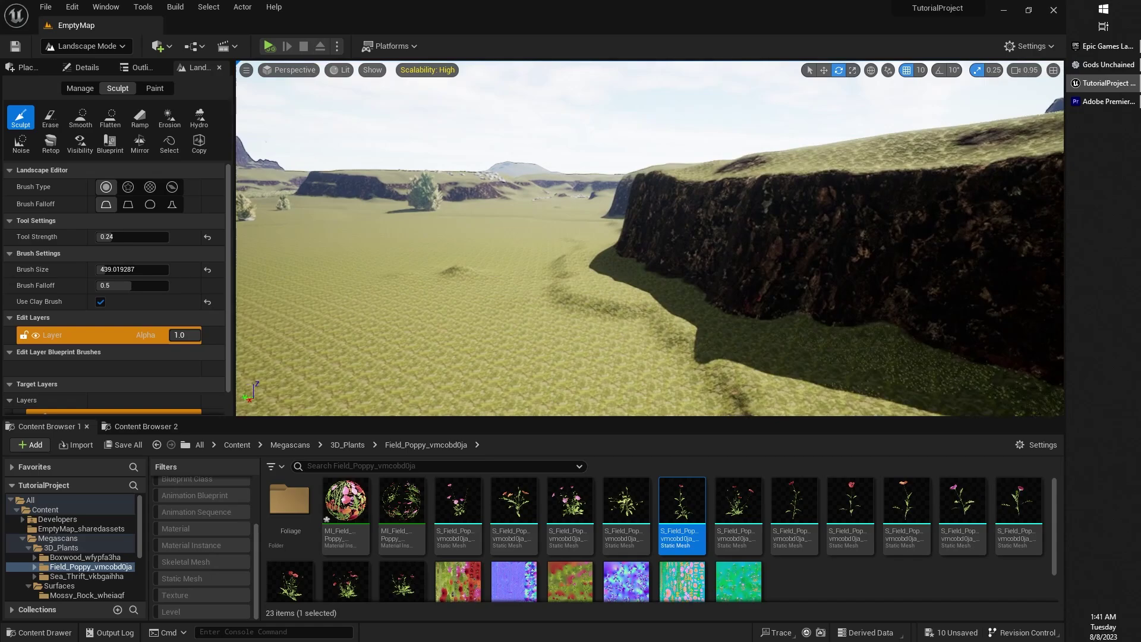
{"action": "mouse_move", "coordinate": [606, 334]}
{"action": "right_mouse_down"}
{"action": "mouse_move", "coordinate": [561, 336]}
{"action": "mouse_move", "coordinate": [606, 331]}
{"action": "right_mouse_up"}
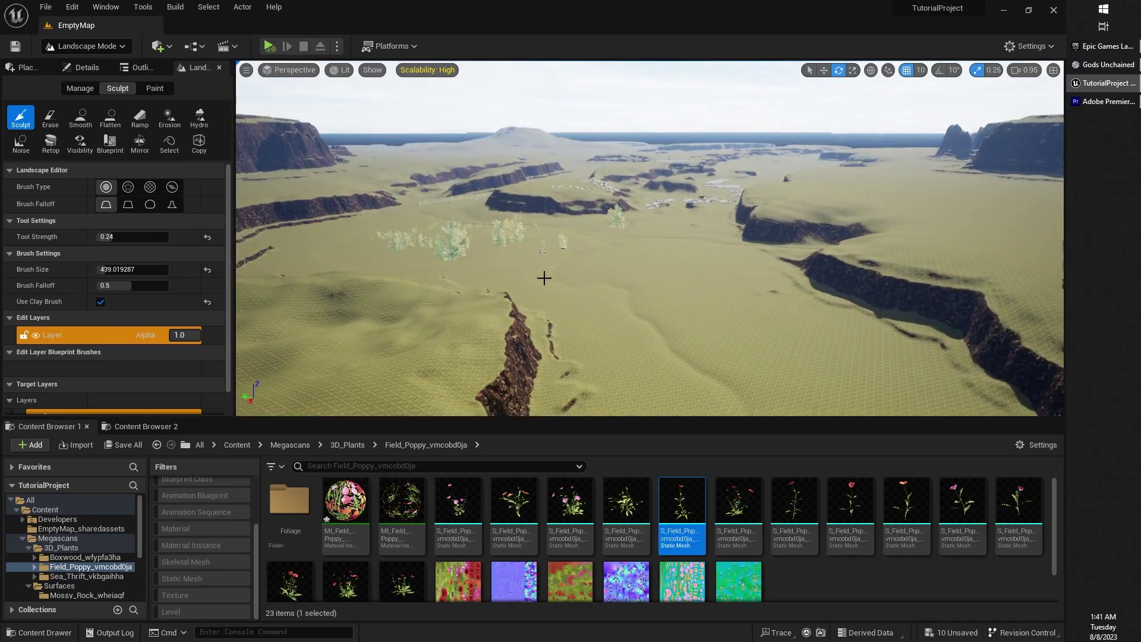
{"action": "right_click_drag", "start_coordinate": [543, 277], "coordinate": [551, 253]}
{"action": "key", "text": "e"}
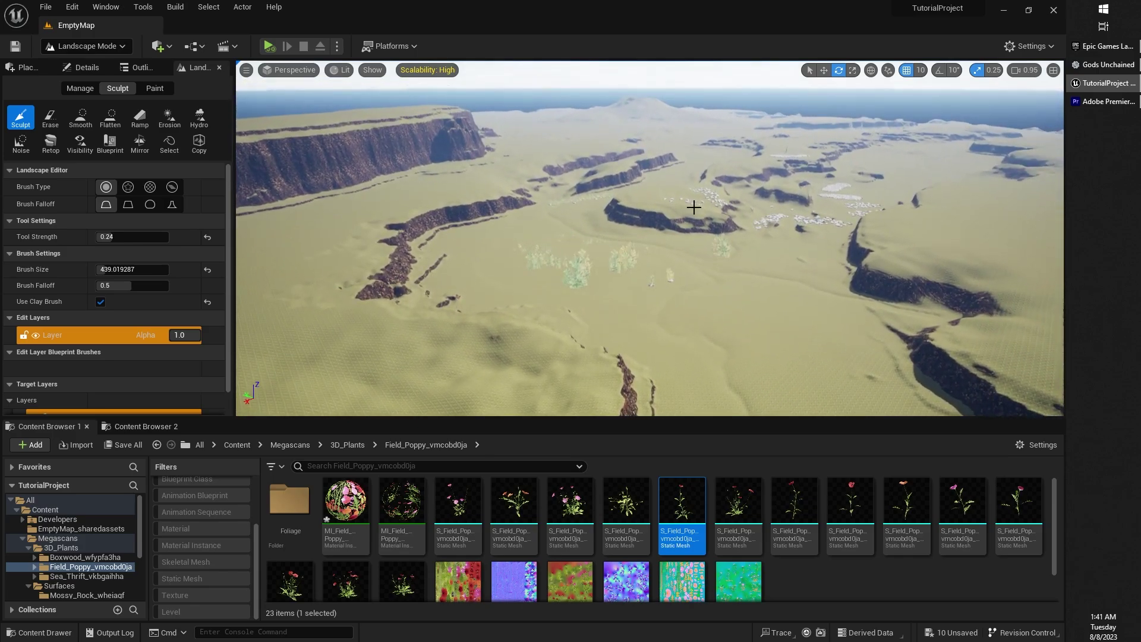
{"action": "right_click_drag", "start_coordinate": [633, 238], "coordinate": [587, 251]}
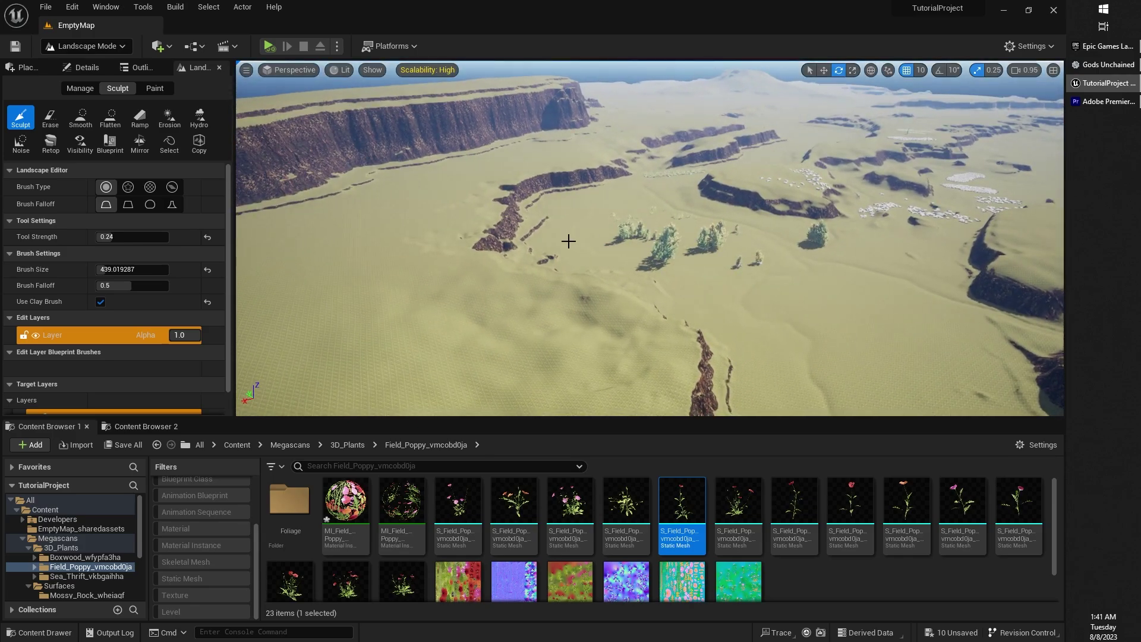
Enable the experimental Water and Water Extras plugins and restart the editor.
{"action": "left_click", "coordinate": [79, 8]}
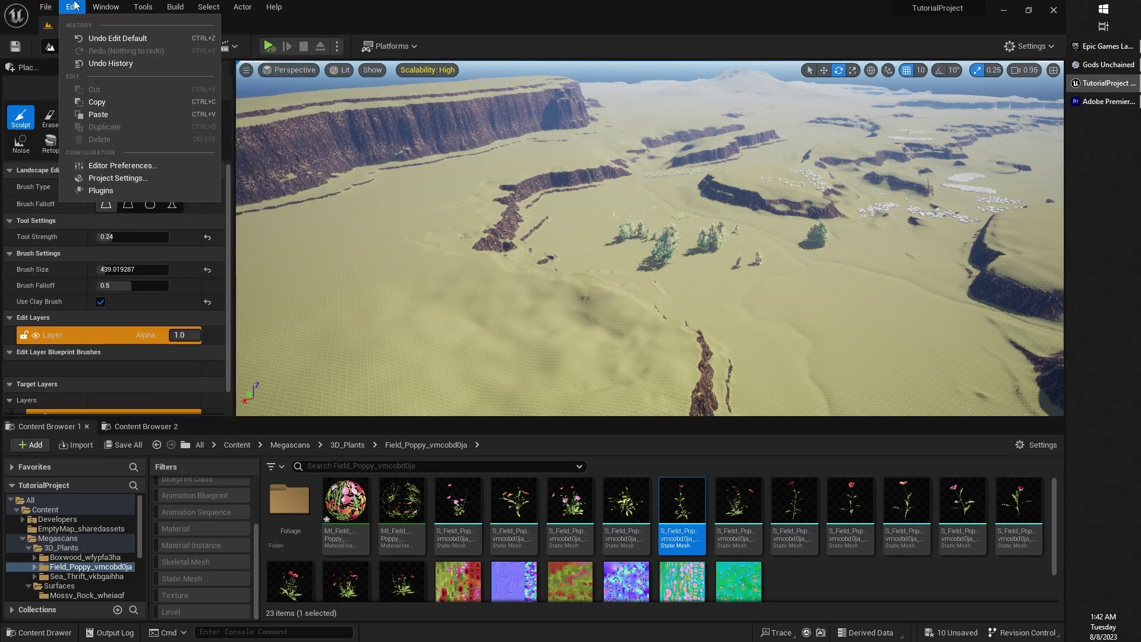
{"action": "left_click", "coordinate": [101, 189]}
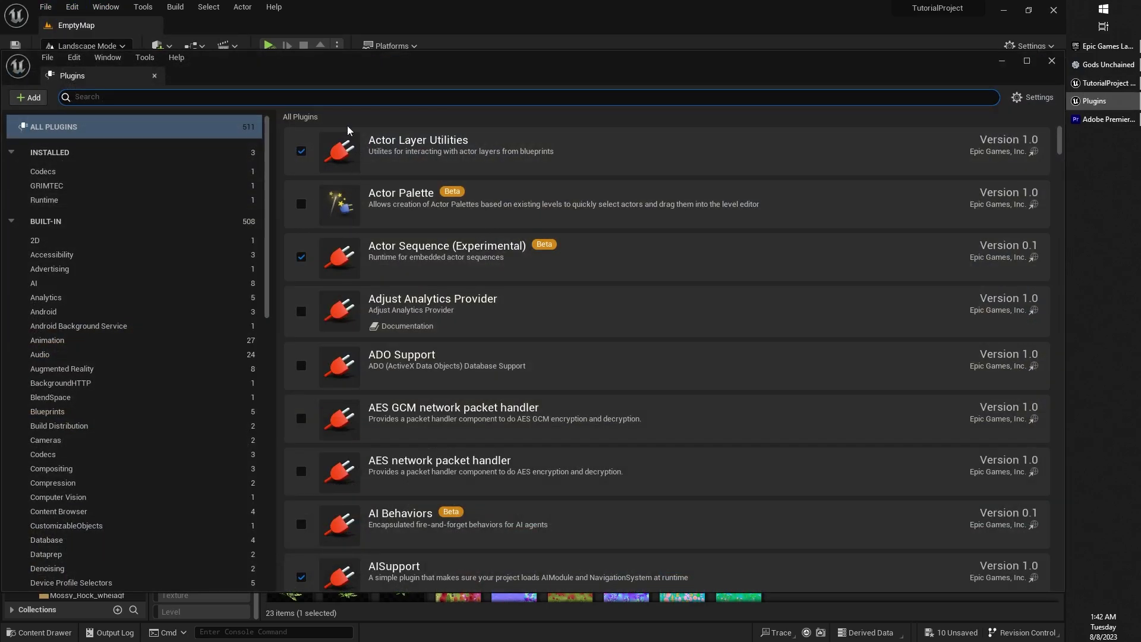
{"action": "type", "text": "water"}
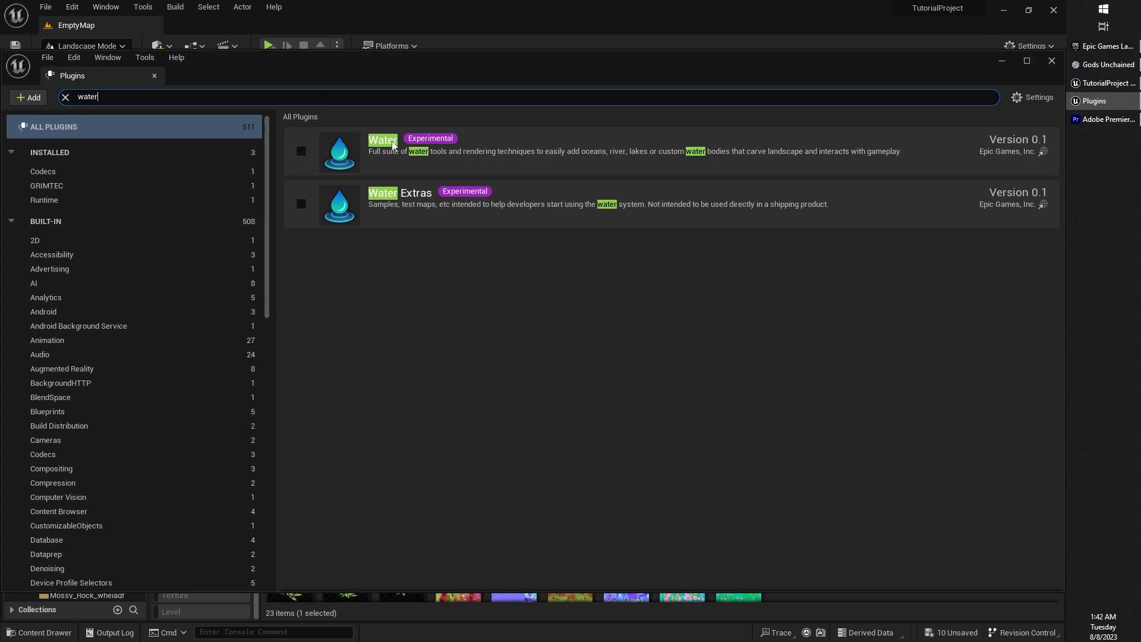
{"action": "left_click", "coordinate": [302, 152]}
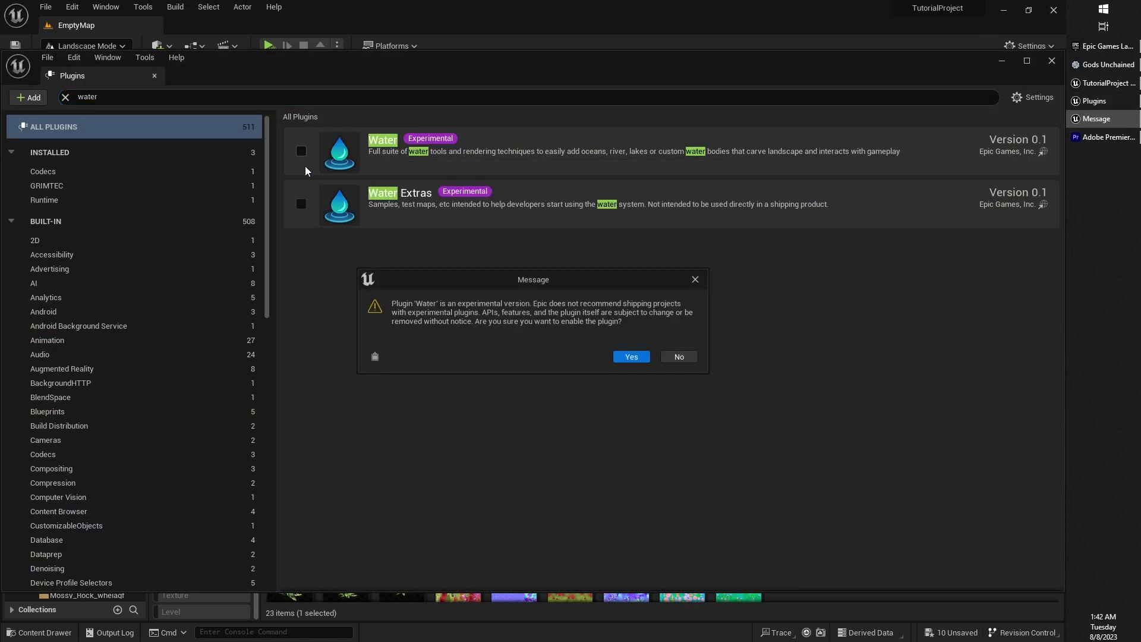
{"action": "left_click", "coordinate": [631, 357]}
{"action": "left_click", "coordinate": [301, 204]}
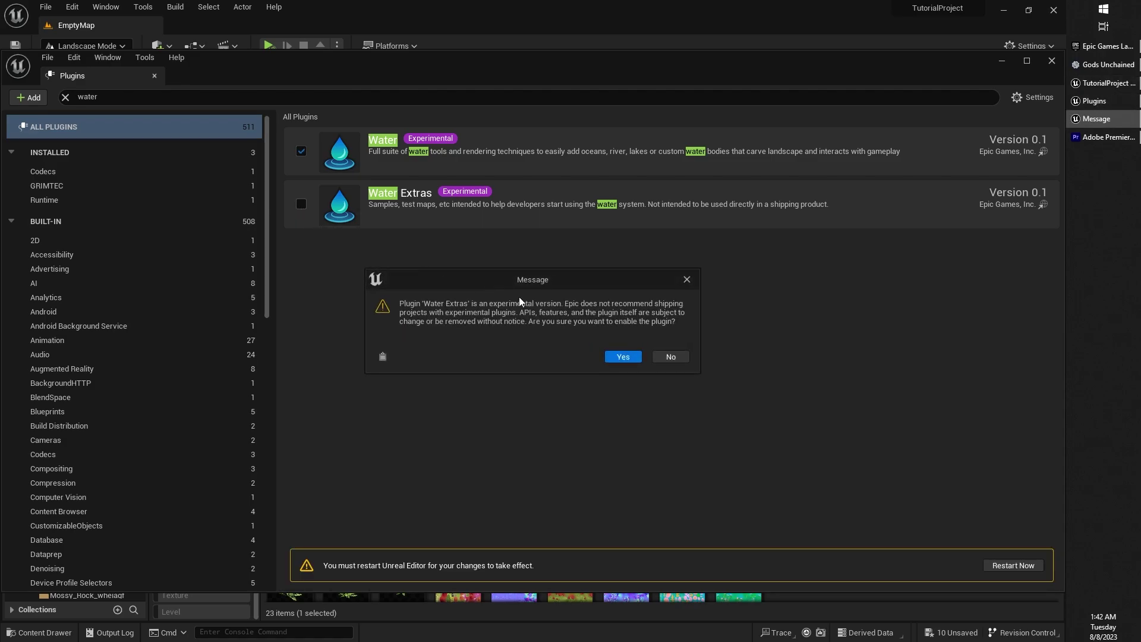
{"action": "left_click", "coordinate": [618, 357]}
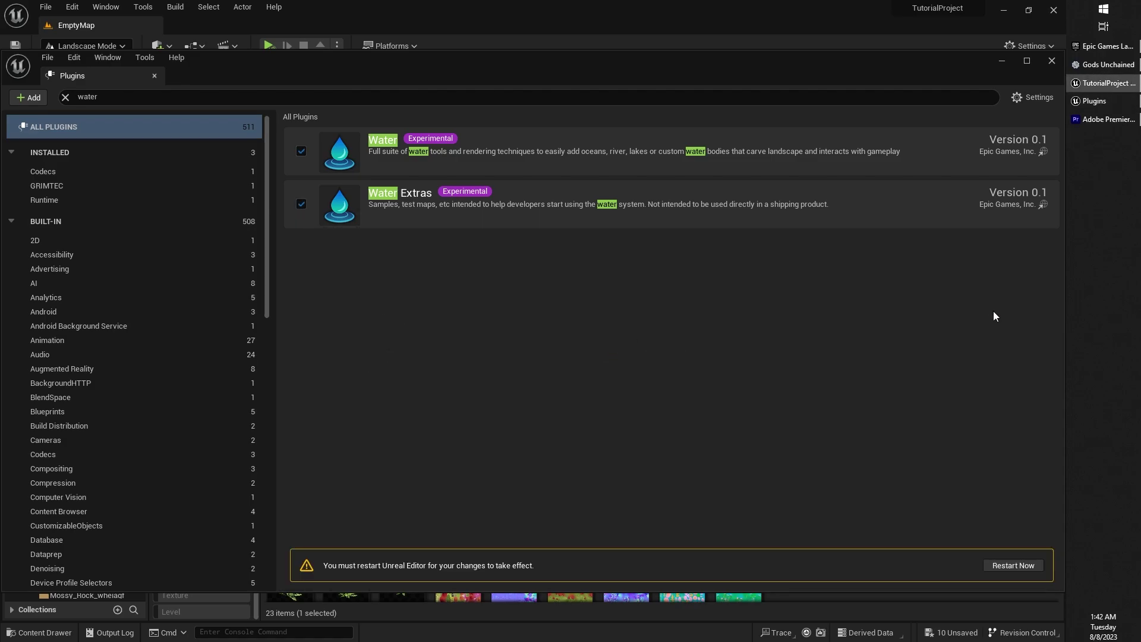
{"action": "left_click", "coordinate": [1012, 565]}
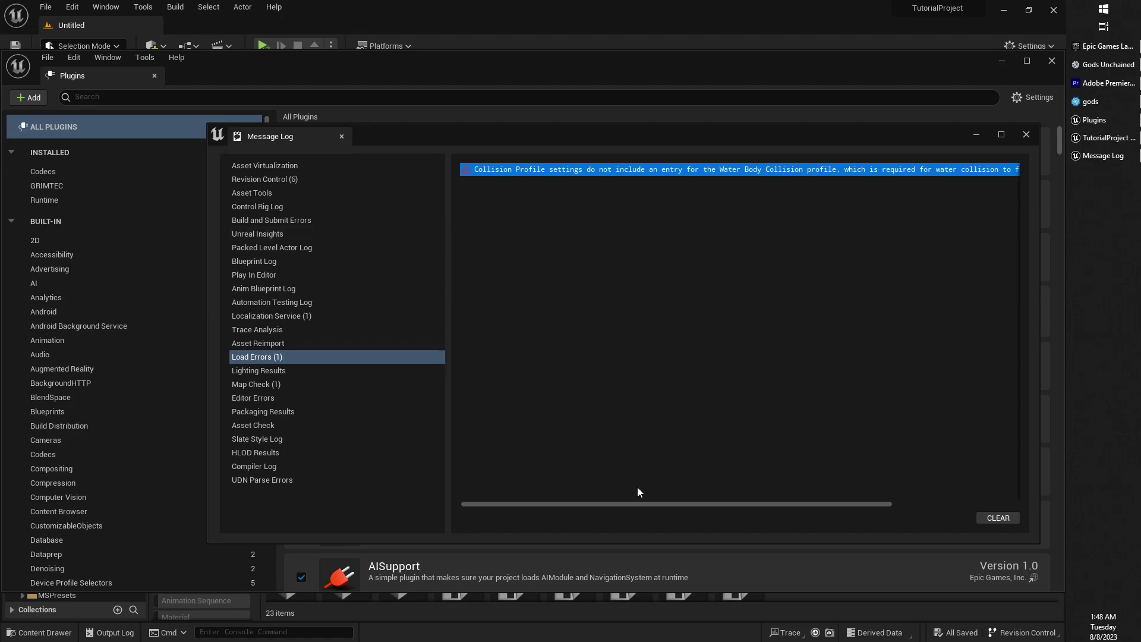
Add the missing Water Body Collision profile entry to DefaultEngine.ini, and close the Message Log and Plugins windows.
{"action": "mouse_move", "coordinate": [640, 503]}
{"action": "left_mouse_down"}
{"action": "mouse_move", "coordinate": [657, 501]}
{"action": "mouse_move", "coordinate": [622, 497]}
{"action": "left_mouse_up"}
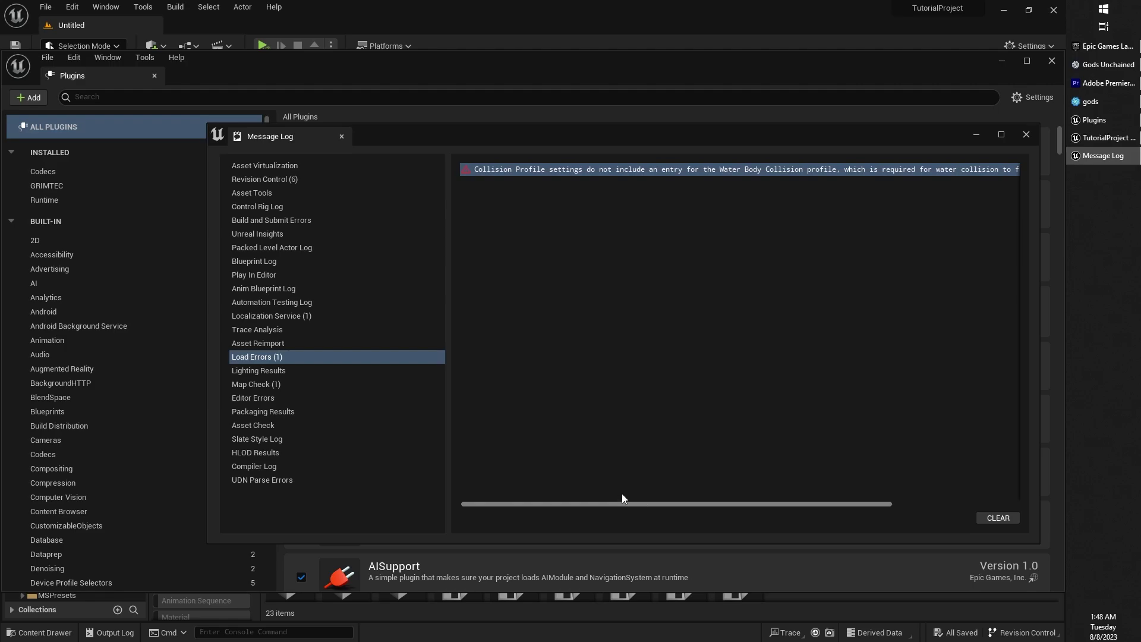
{"action": "left_click_drag", "start_coordinate": [621, 493], "coordinate": [823, 491]}
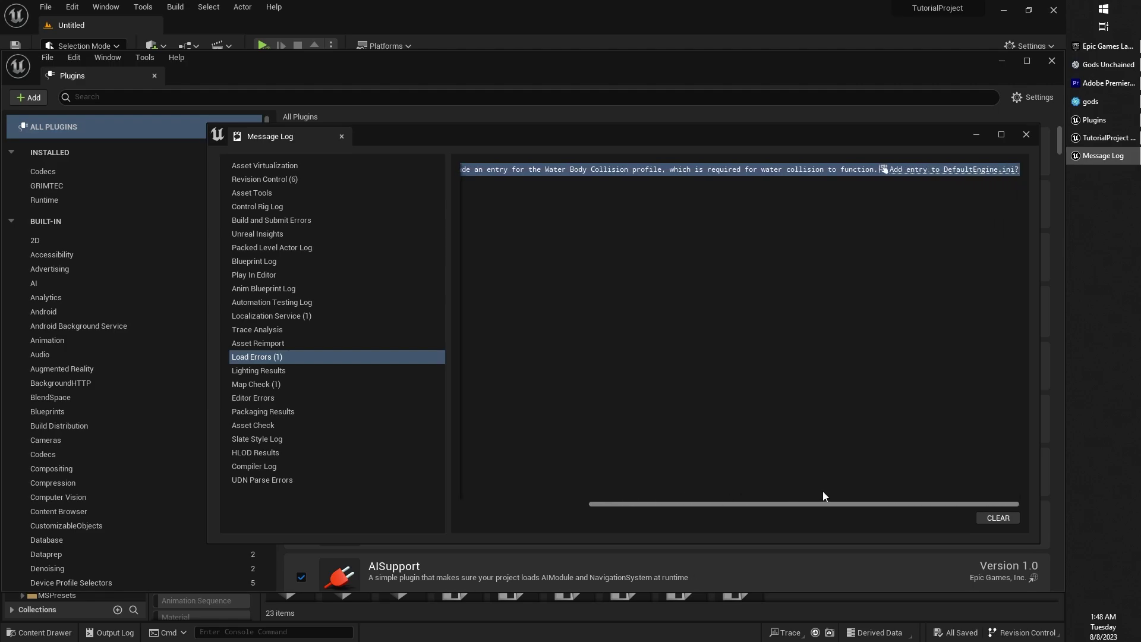
{"action": "left_click", "coordinate": [915, 173]}
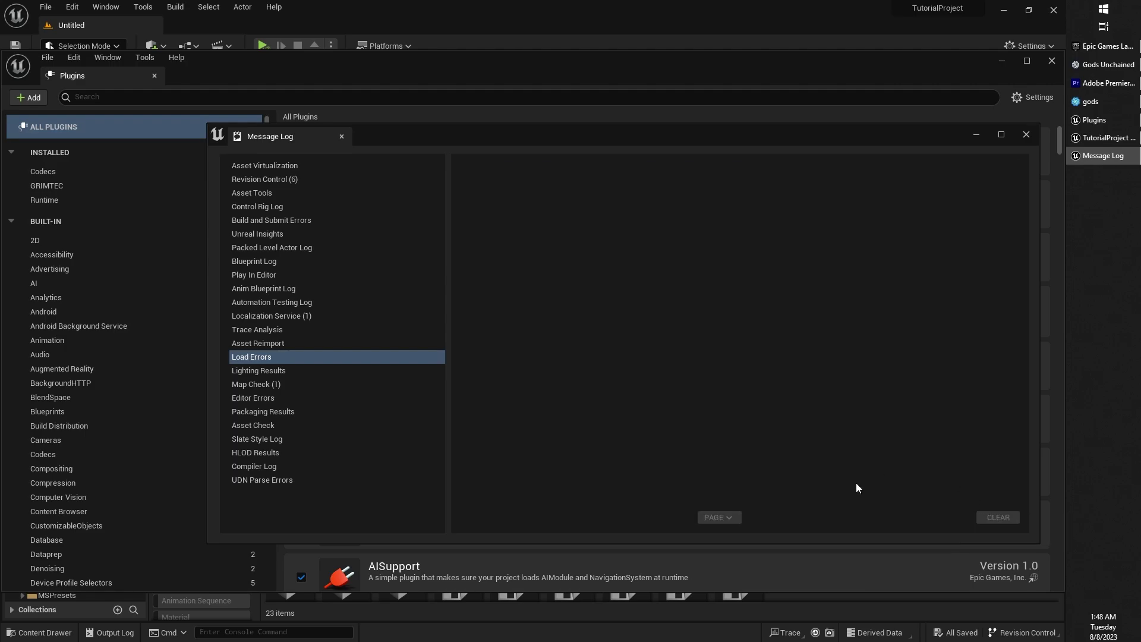
{"action": "left_click", "coordinate": [1027, 134]}
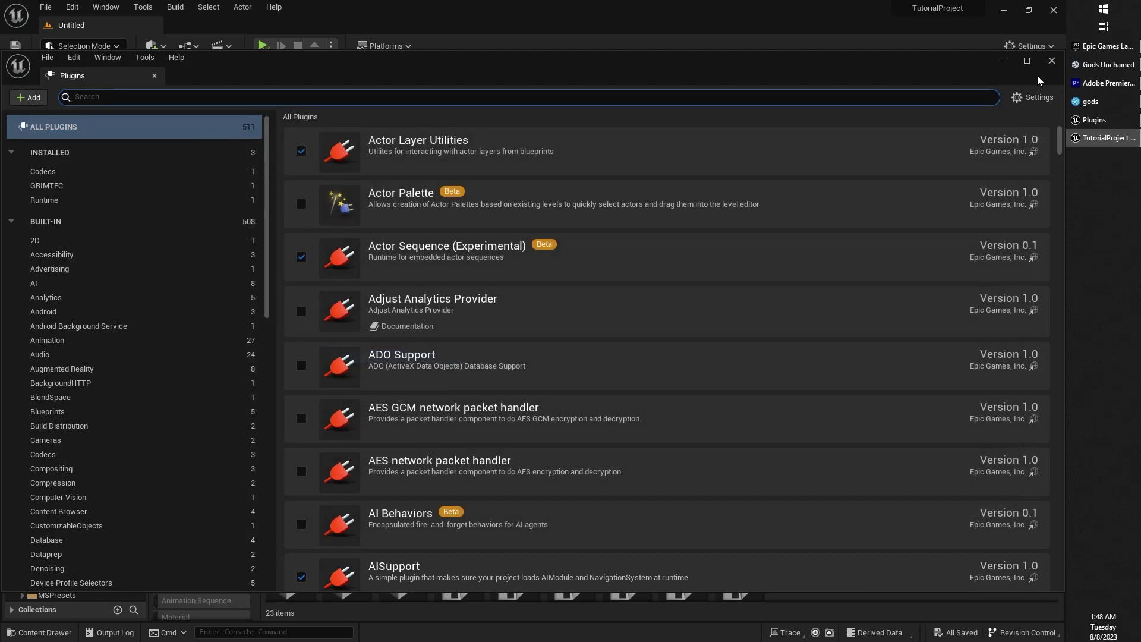
{"action": "left_click", "coordinate": [1050, 61]}
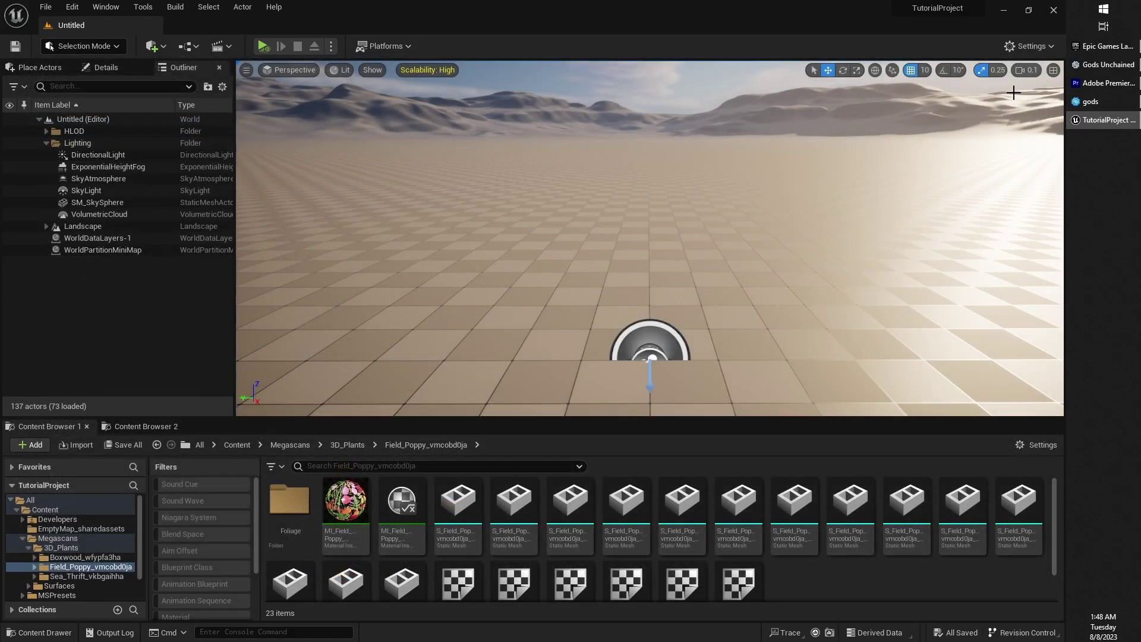
Open the EmptyMap level from the project's Content folder.
{"action": "left_click", "coordinate": [1054, 11]}
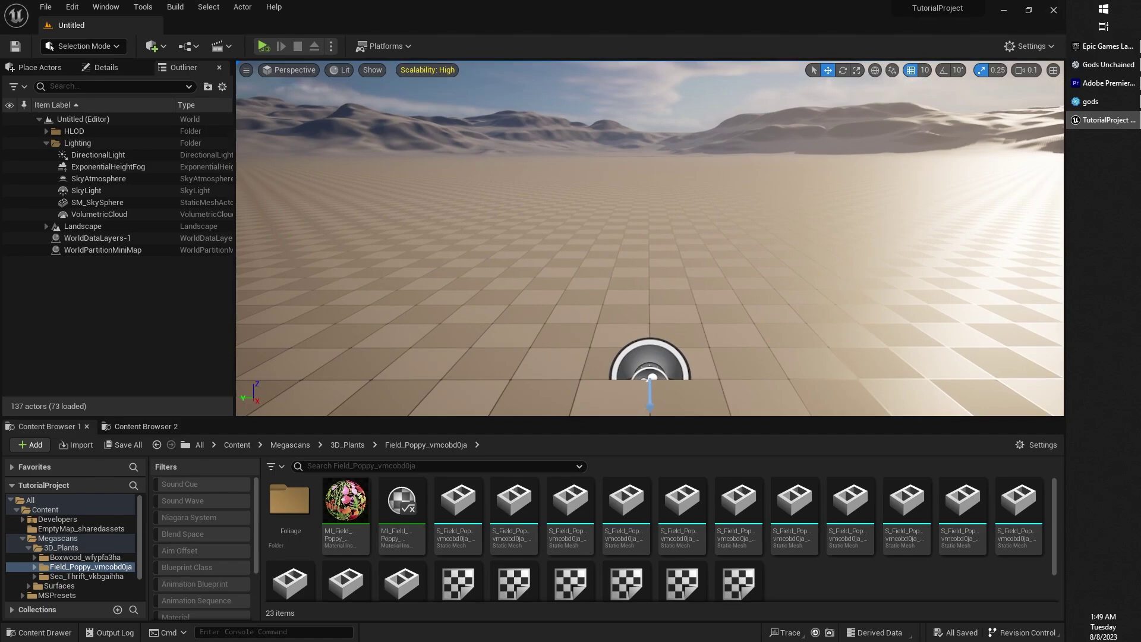
{"action": "right_click_drag", "start_coordinate": [650, 238], "coordinate": [709, 282]}
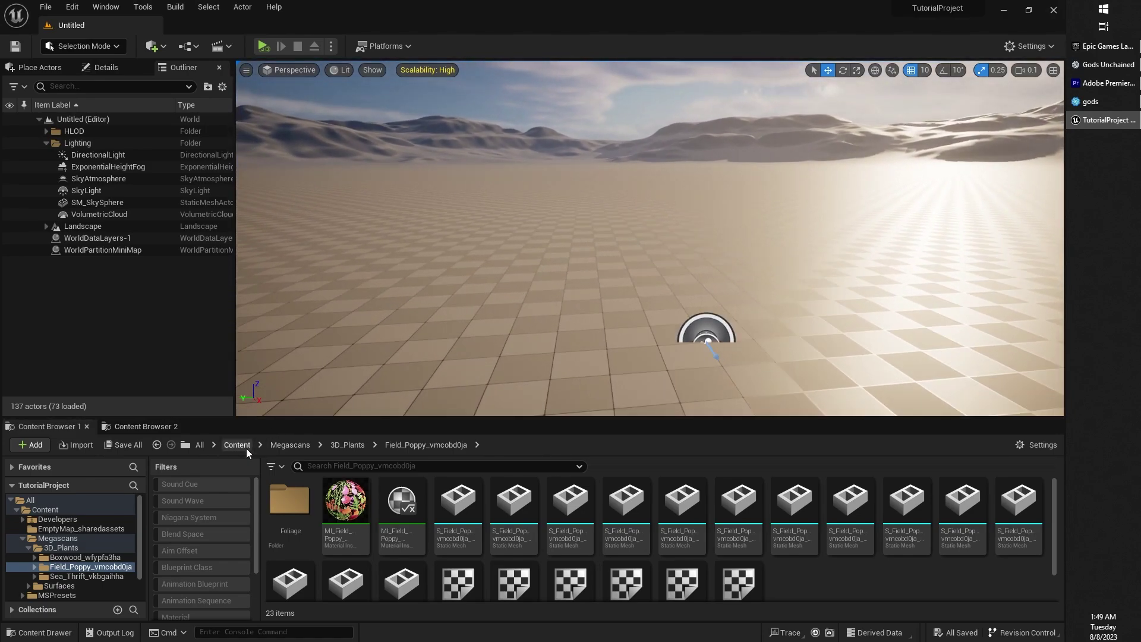
{"action": "left_click", "coordinate": [246, 448]}
{"action": "double_click", "coordinate": [623, 524]}
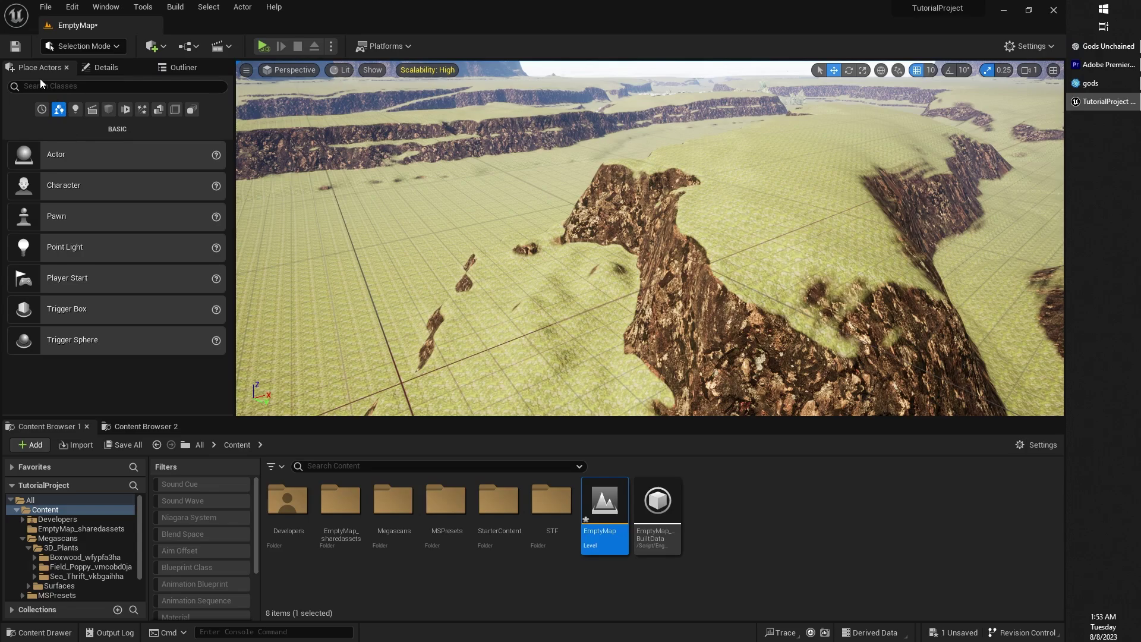
Find the water actors and place a Water Body Ocean on the open flat area of the landscape.
{"action": "left_click", "coordinate": [49, 81]}
{"action": "type", "text": "water"}
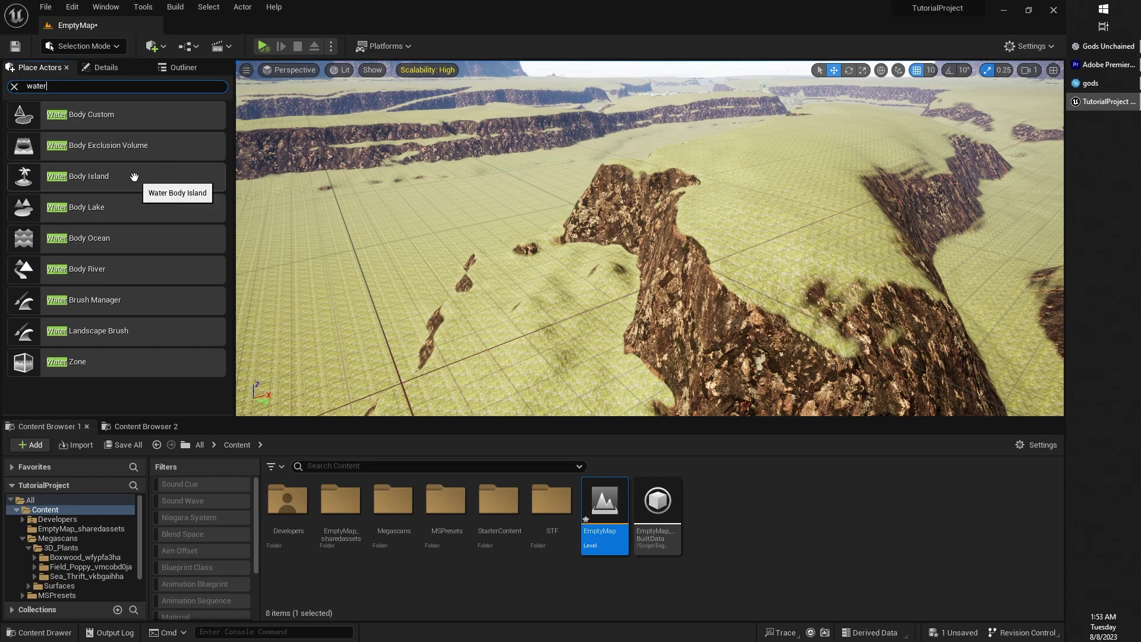
{"action": "right_click_drag", "start_coordinate": [568, 247], "coordinate": [261, 243]}
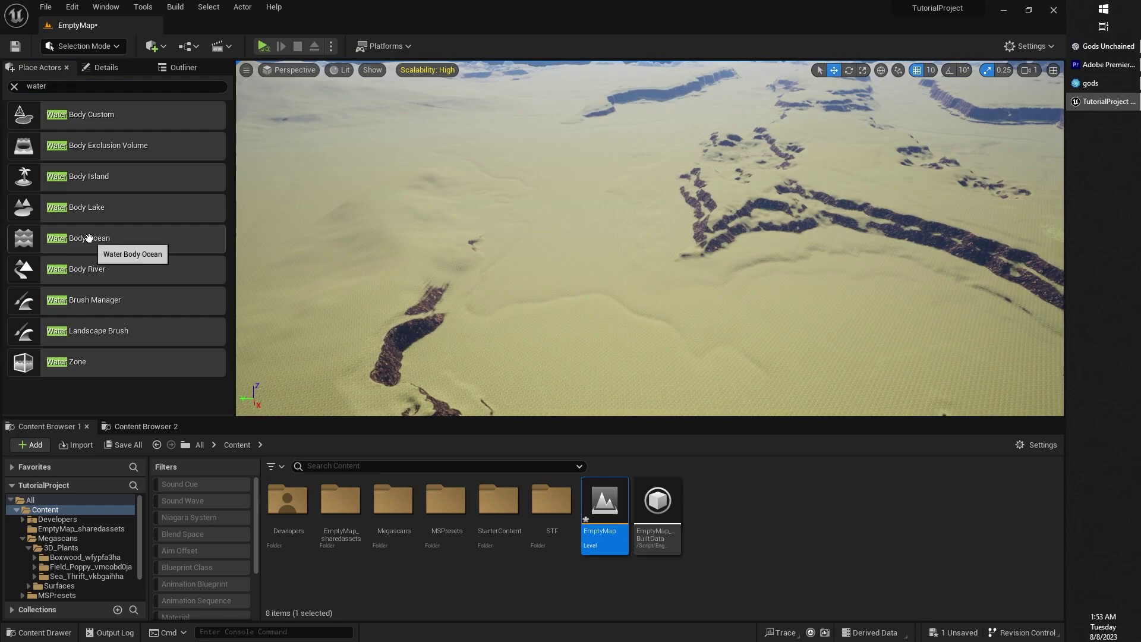
{"action": "left_click_drag", "start_coordinate": [88, 238], "coordinate": [392, 229]}
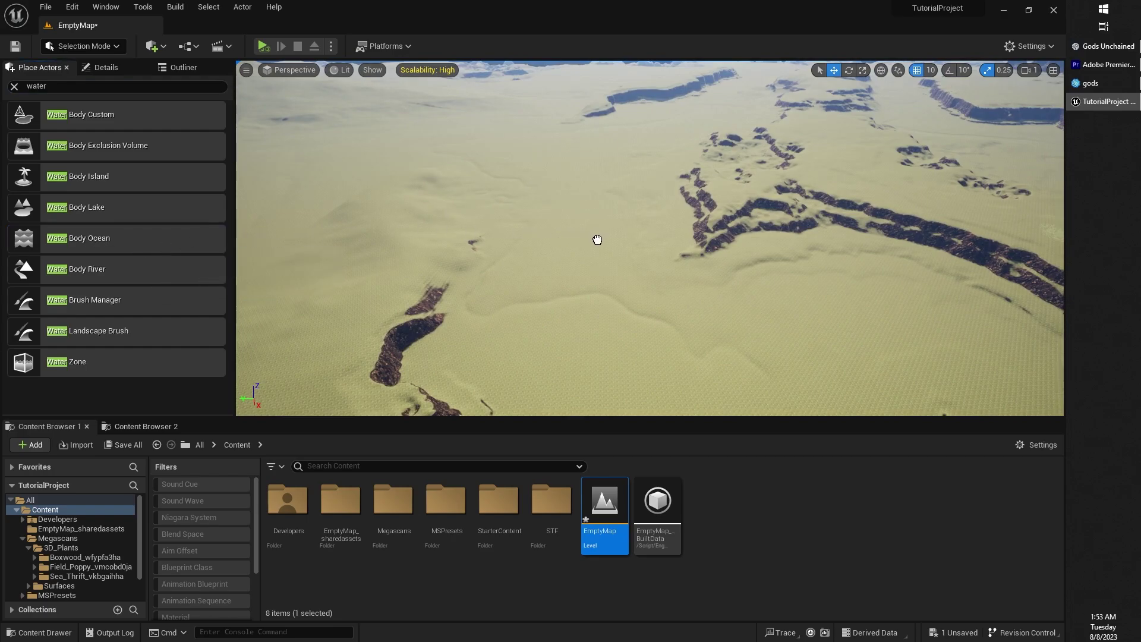
{"action": "left_click_drag", "start_coordinate": [597, 240], "coordinate": [599, 260]}
{"action": "left_click_drag", "start_coordinate": [620, 265], "coordinate": [623, 265]}
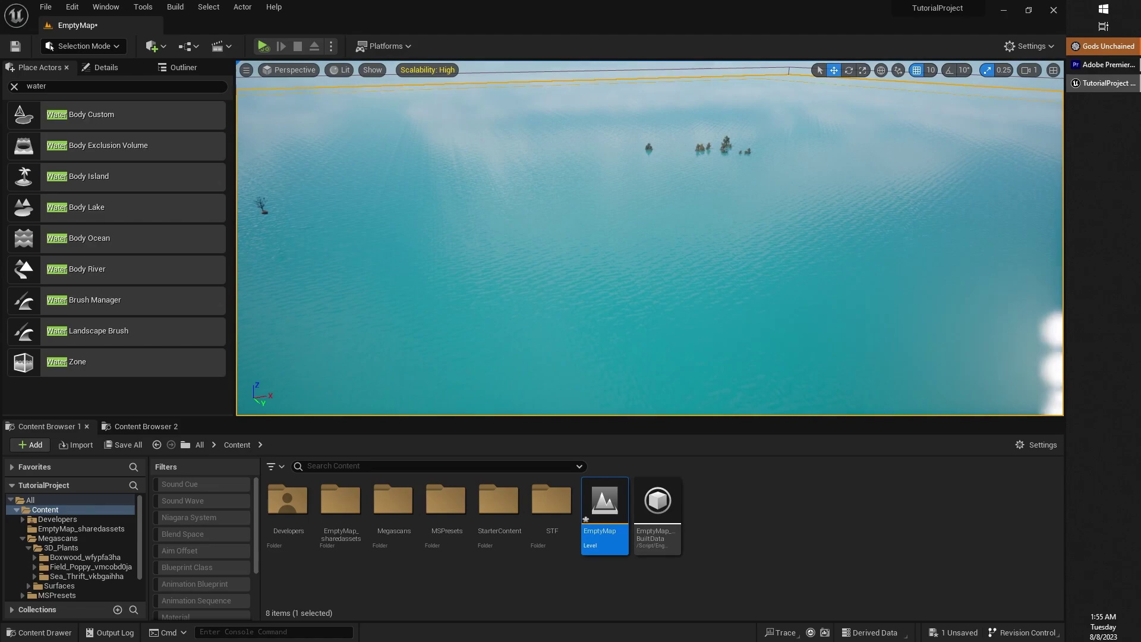
Hide the WaterBodyOcean actor to expose the landscape beneath the water.
{"action": "right_click_drag", "start_coordinate": [650, 237], "coordinate": [398, 294]}
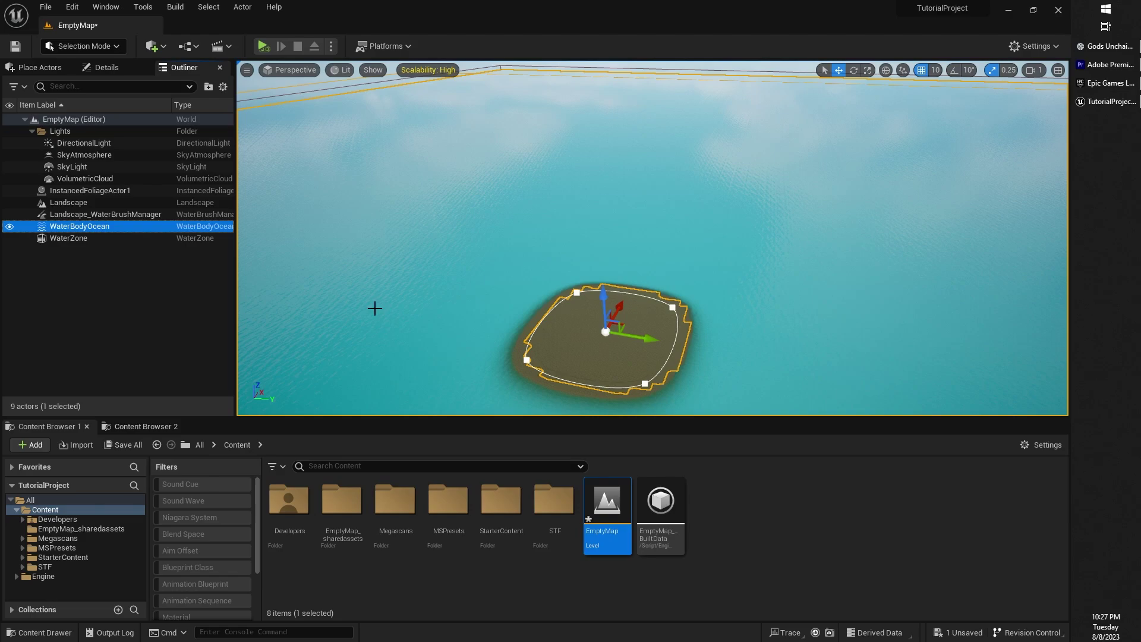
{"action": "left_click", "coordinate": [9, 227]}
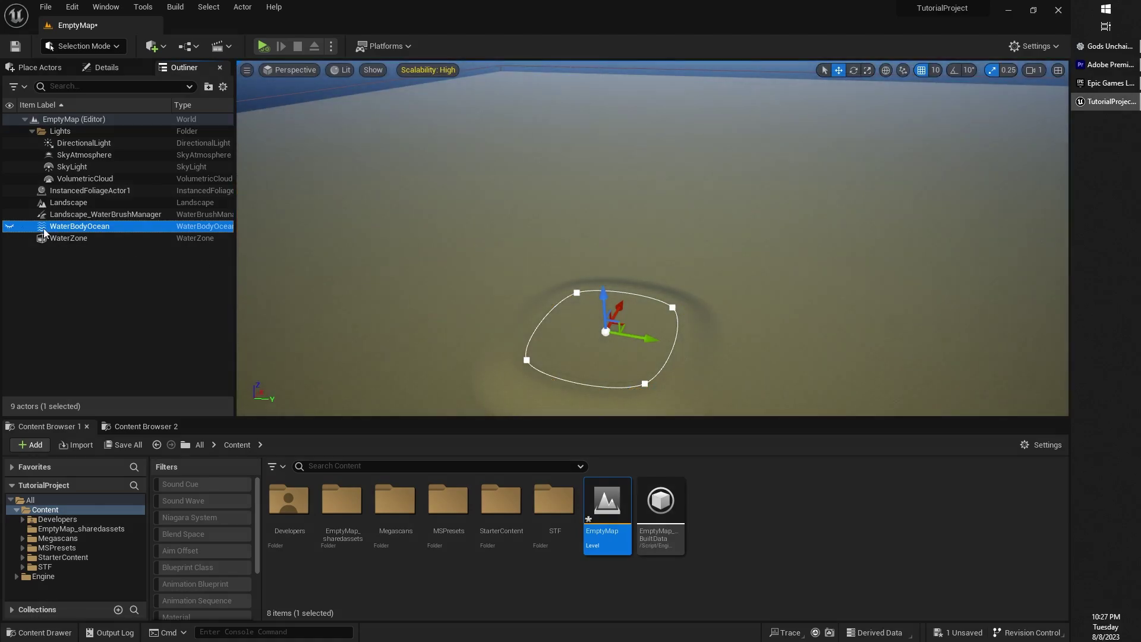
{"action": "right_click_drag", "start_coordinate": [535, 225], "coordinate": [287, 258]}
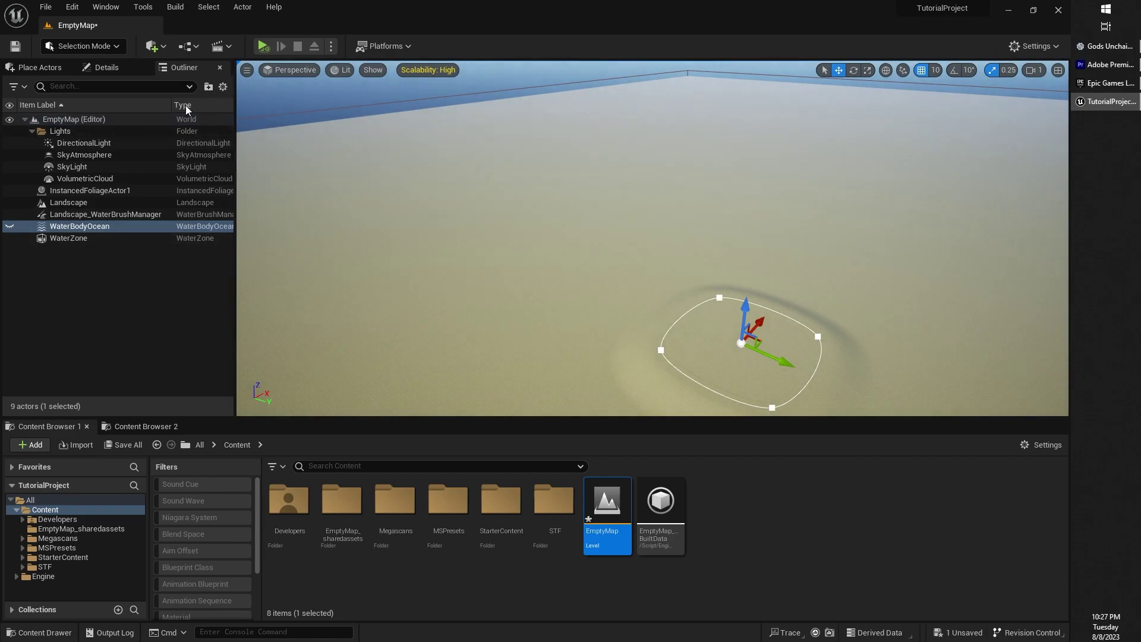
Set the Blend Mode in the WaterBodyOcean actor's Water Heightmap Settings to Max.
{"action": "left_click", "coordinate": [116, 71]}
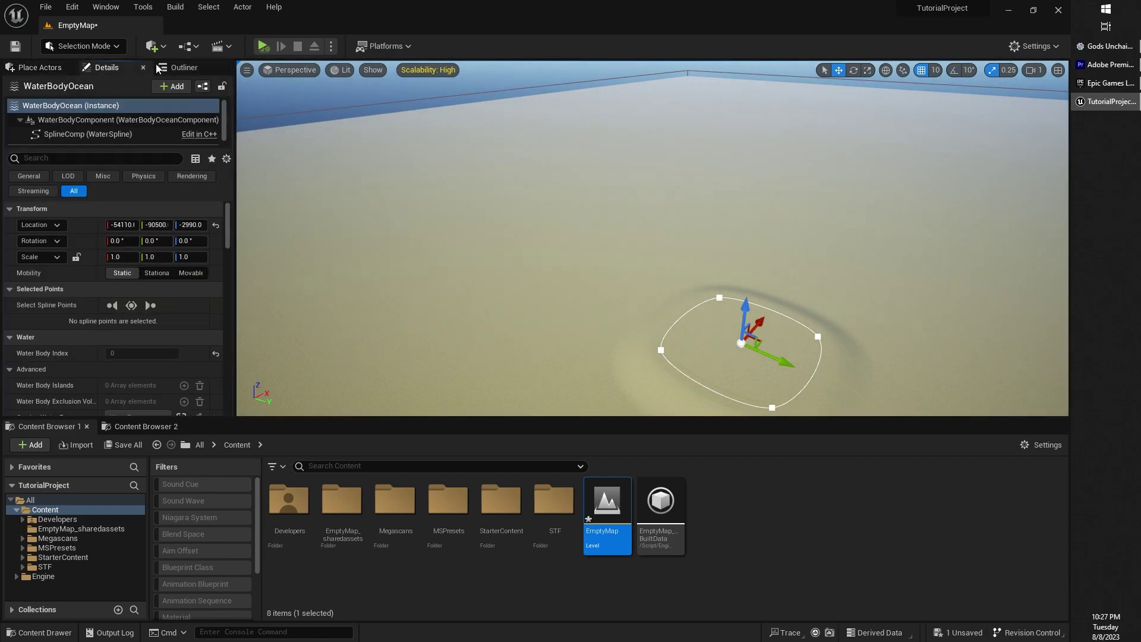
{"action": "left_click", "coordinate": [177, 68]}
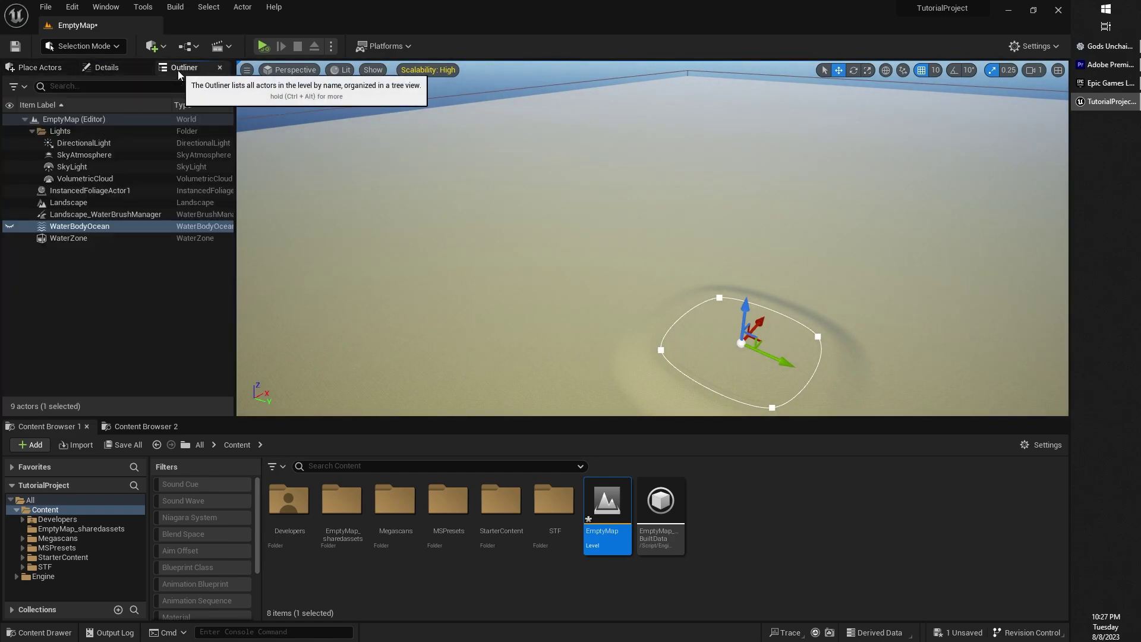
{"action": "left_click", "coordinate": [76, 228]}
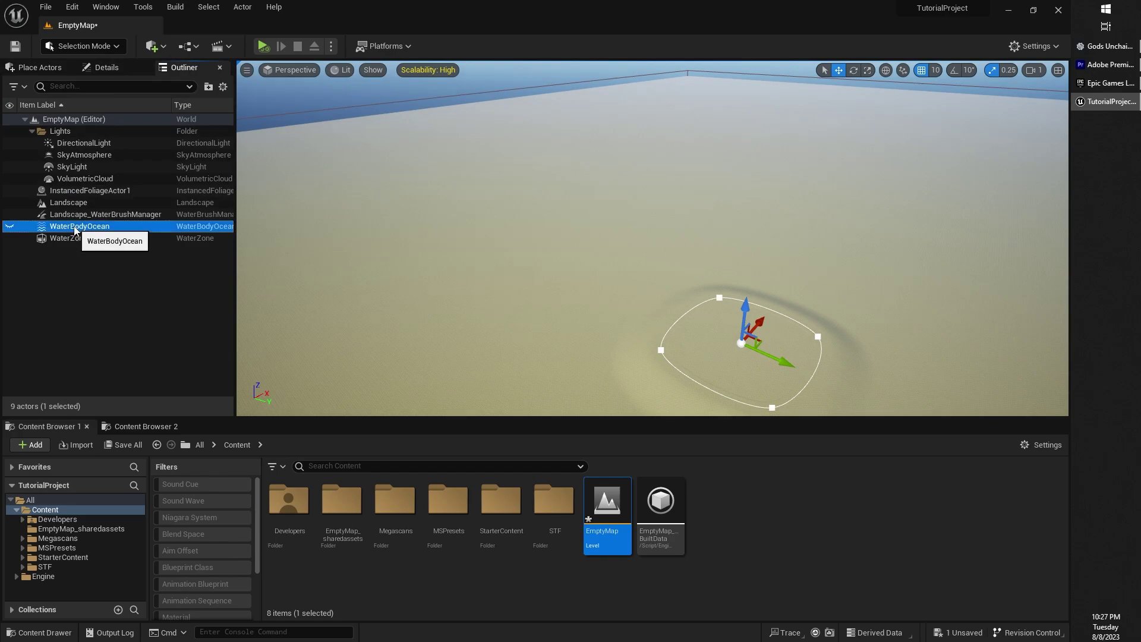
{"action": "left_click", "coordinate": [104, 69]}
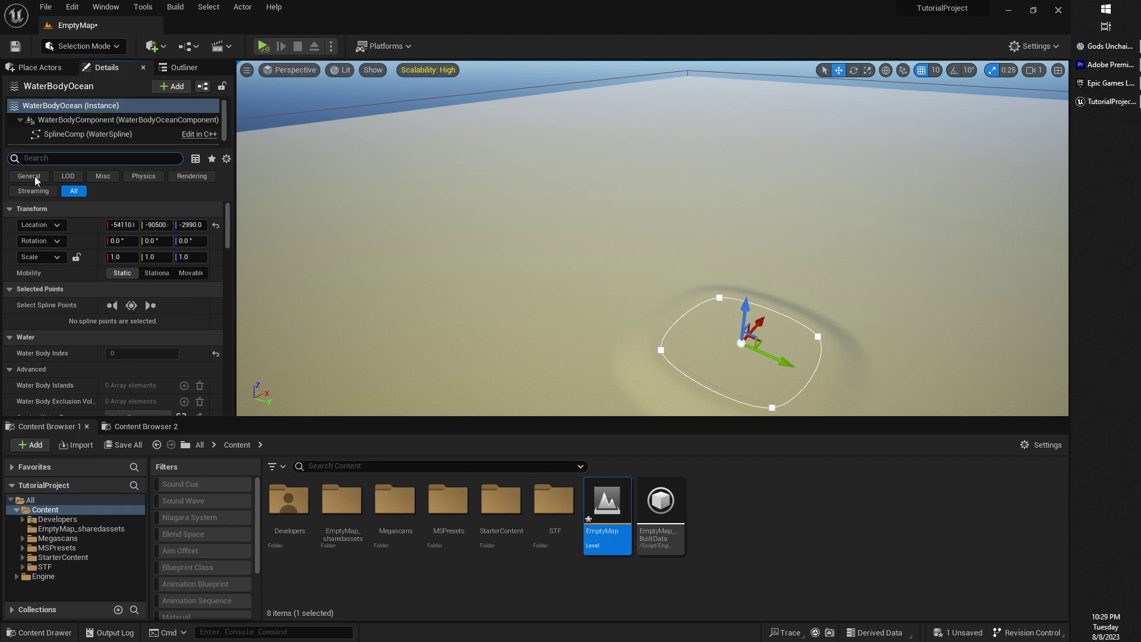
{"action": "type", "text": "water"}
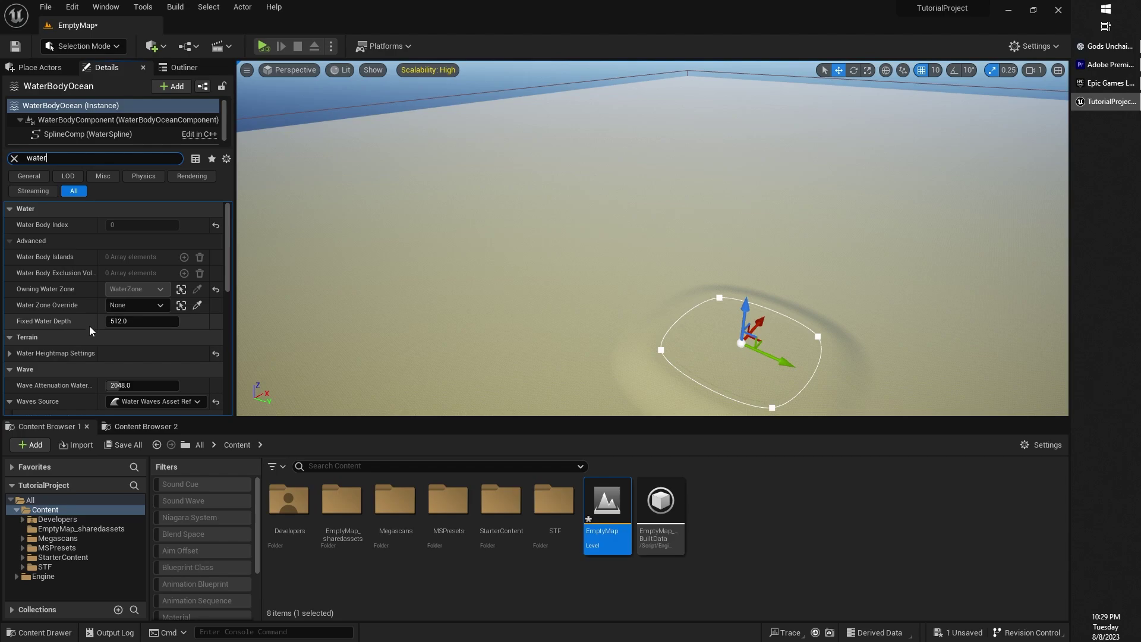
{"action": "left_click", "coordinate": [10, 354]}
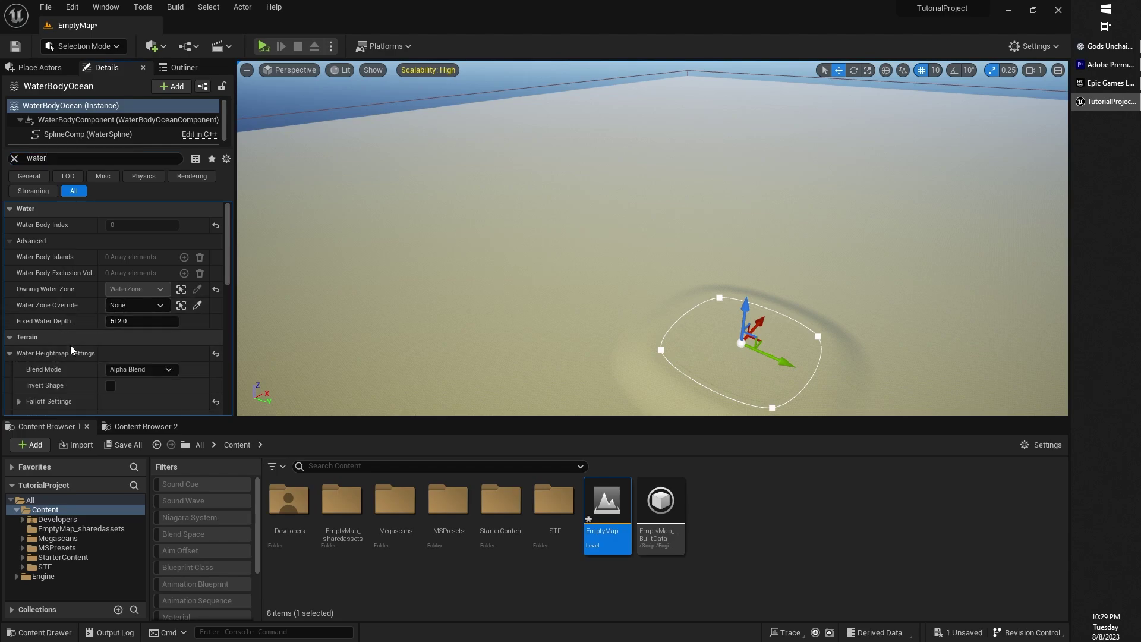
{"action": "scroll", "coordinate": [70, 345], "scroll_direction": "down", "scroll_amount": 1}
{"action": "scroll", "coordinate": [70, 344], "scroll_direction": "down", "scroll_amount": 1}
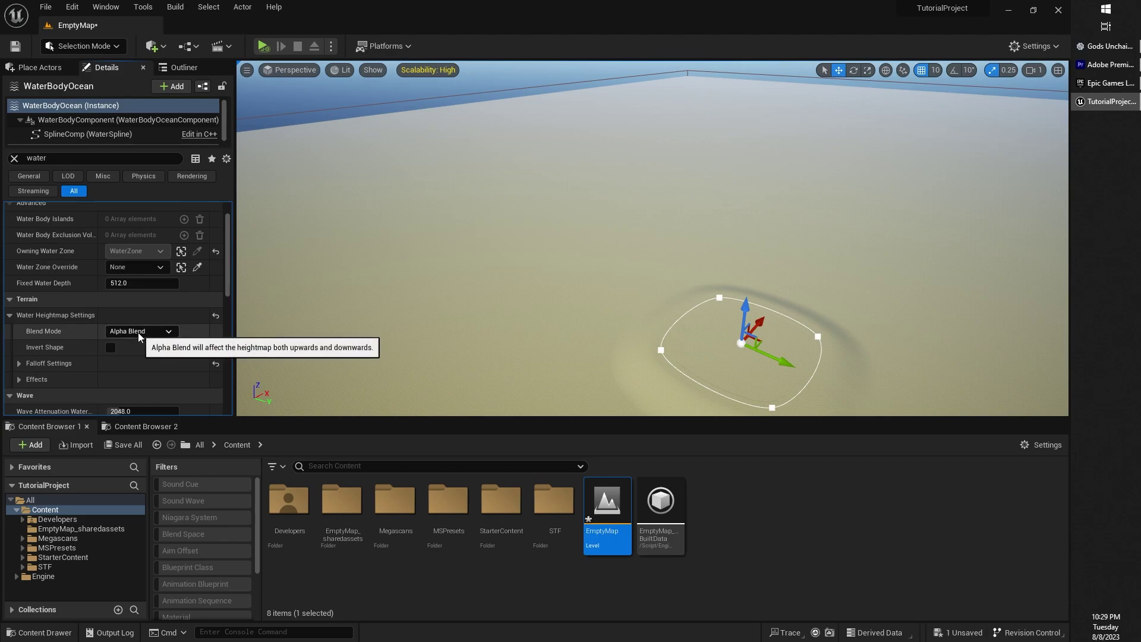
{"action": "left_click", "coordinate": [138, 333]}
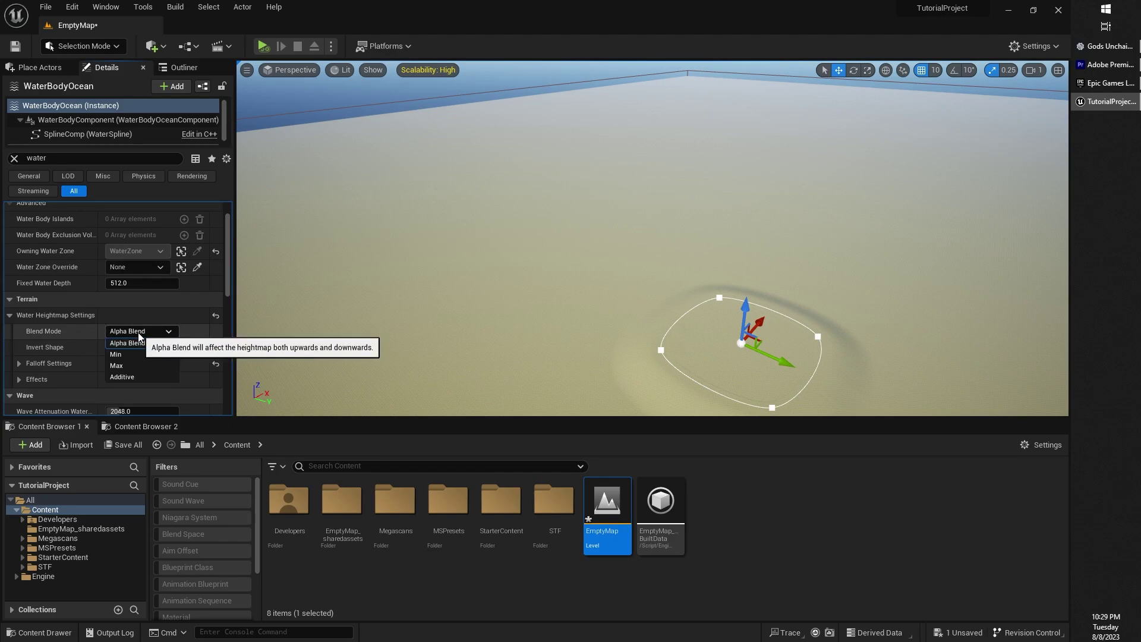
{"action": "left_click", "coordinate": [126, 366]}
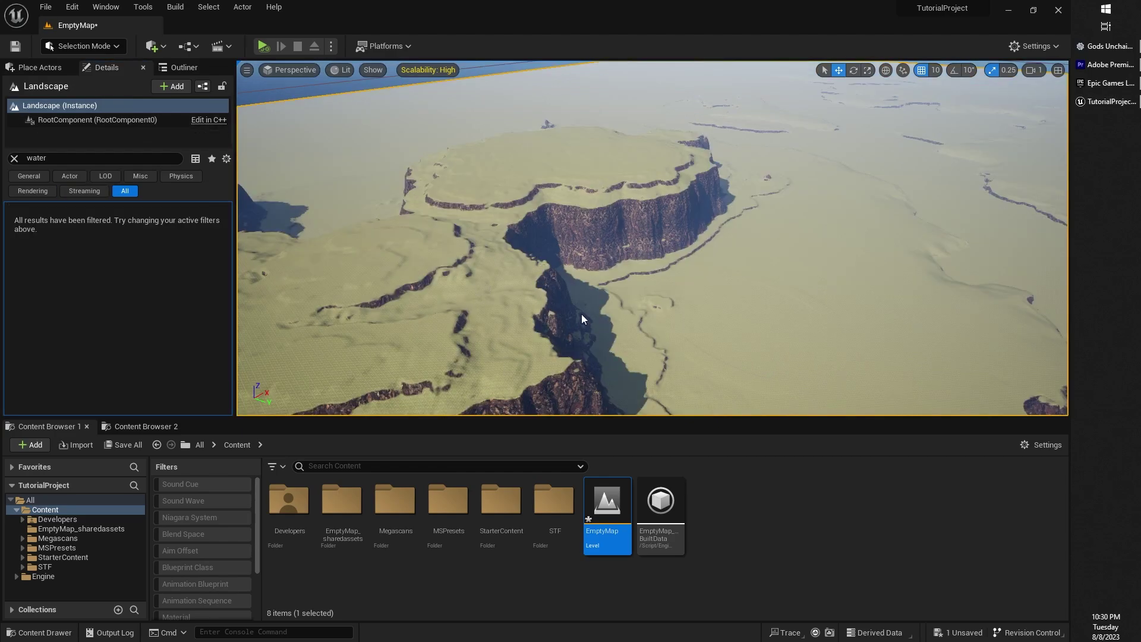
Make the hidden WaterBodyOcean actor visible in the level again.
{"action": "right_click", "coordinate": [581, 319]}
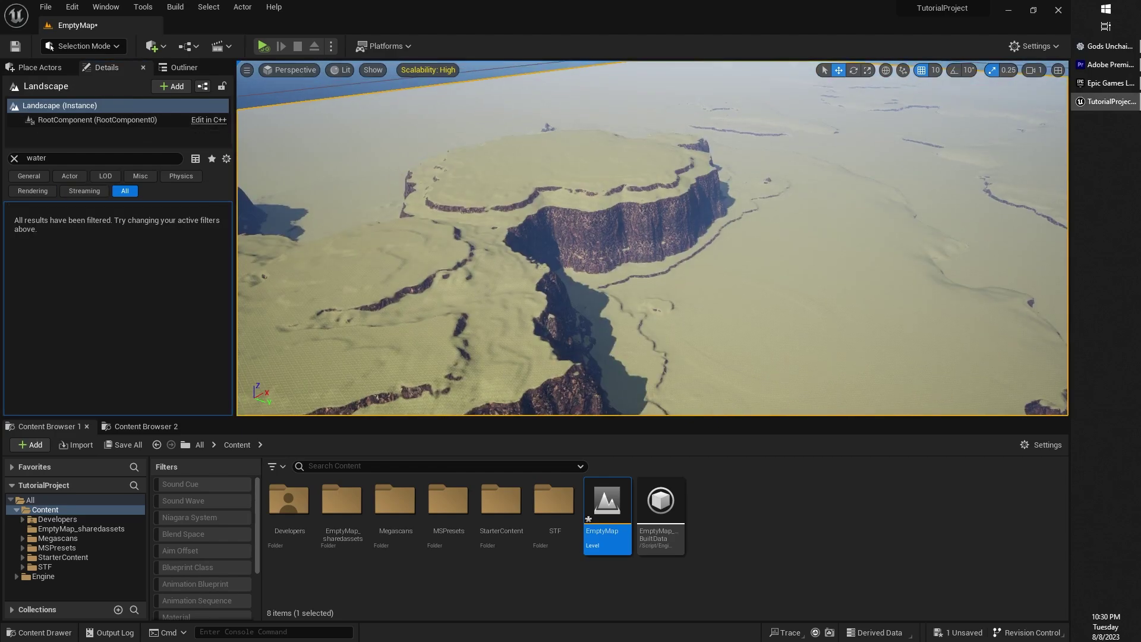
{"action": "left_click", "coordinate": [200, 87]}
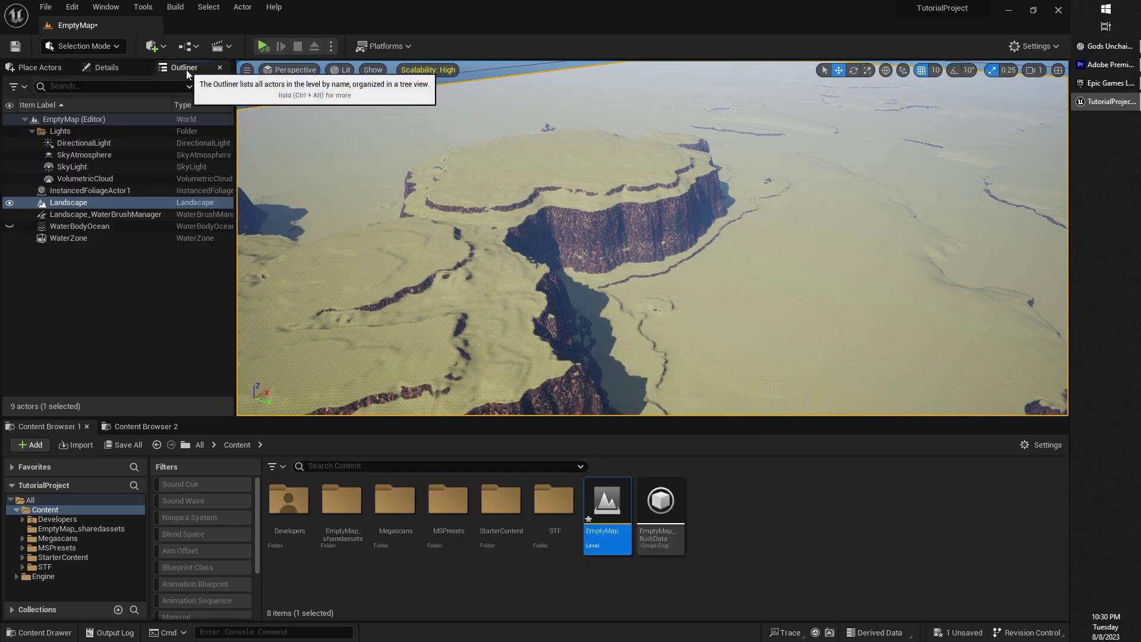
{"action": "left_click", "coordinate": [65, 229]}
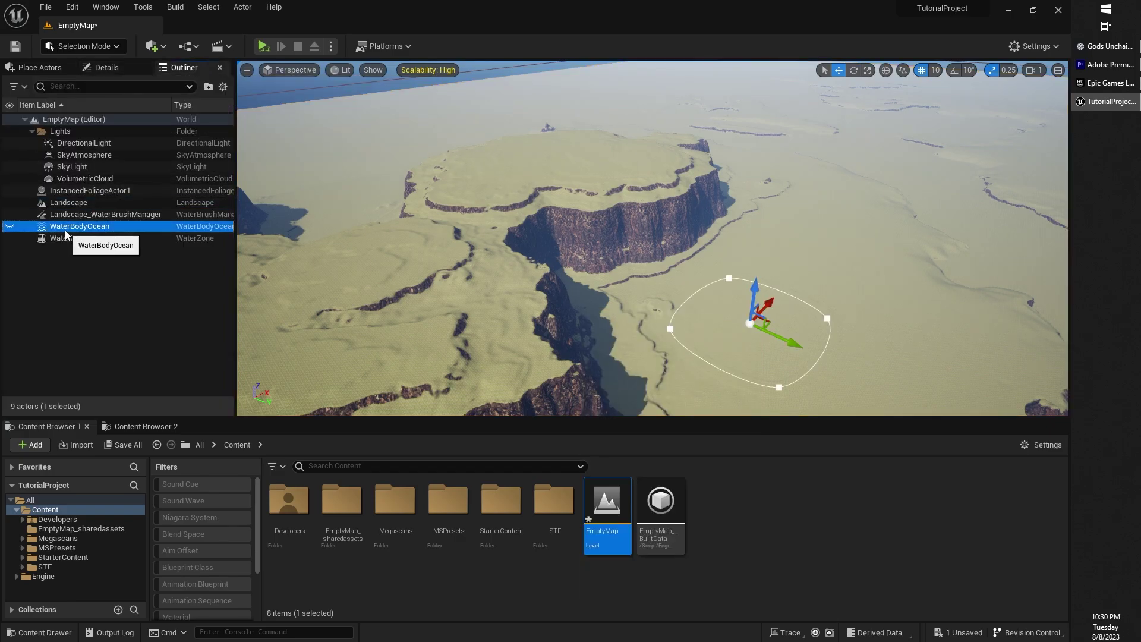
{"action": "left_click", "coordinate": [10, 226]}
{"action": "right_click_drag", "start_coordinate": [737, 270], "coordinate": [758, 272]}
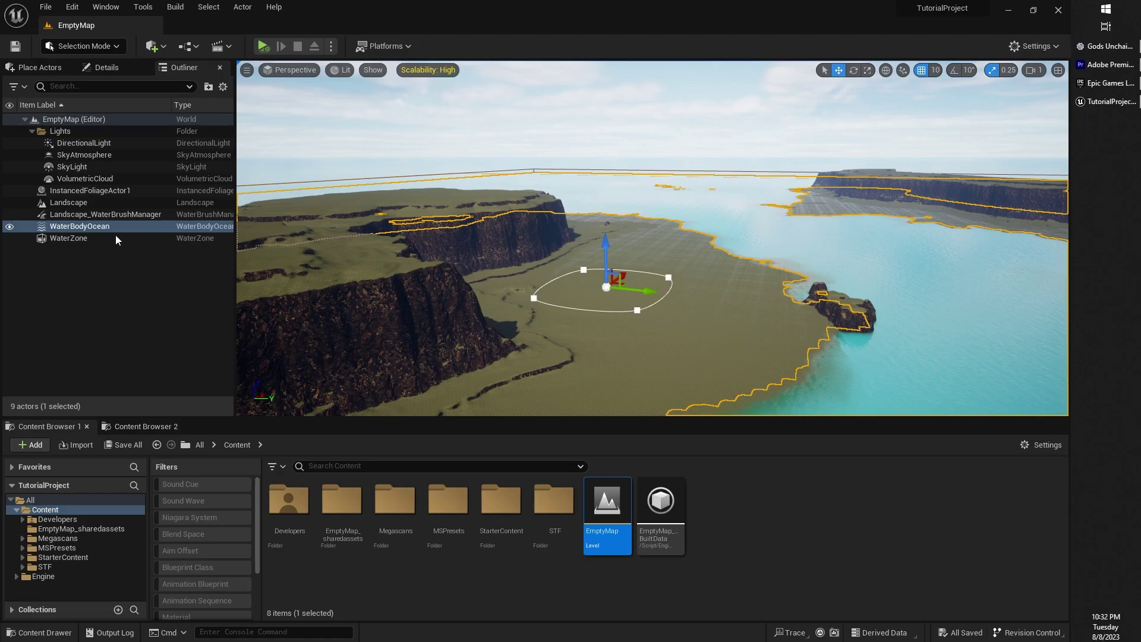
Examine the WaterBodyOcean surface along the cliffs and channels of the landscape, from above and from close to the water.
{"action": "left_click", "coordinate": [95, 227]}
{"action": "right_click_drag", "start_coordinate": [855, 280], "coordinate": [855, 280]}
{"action": "right_click_drag", "start_coordinate": [546, 239], "coordinate": [546, 239]}
{"action": "left_click_drag", "start_coordinate": [507, 220], "coordinate": [515, 236]}
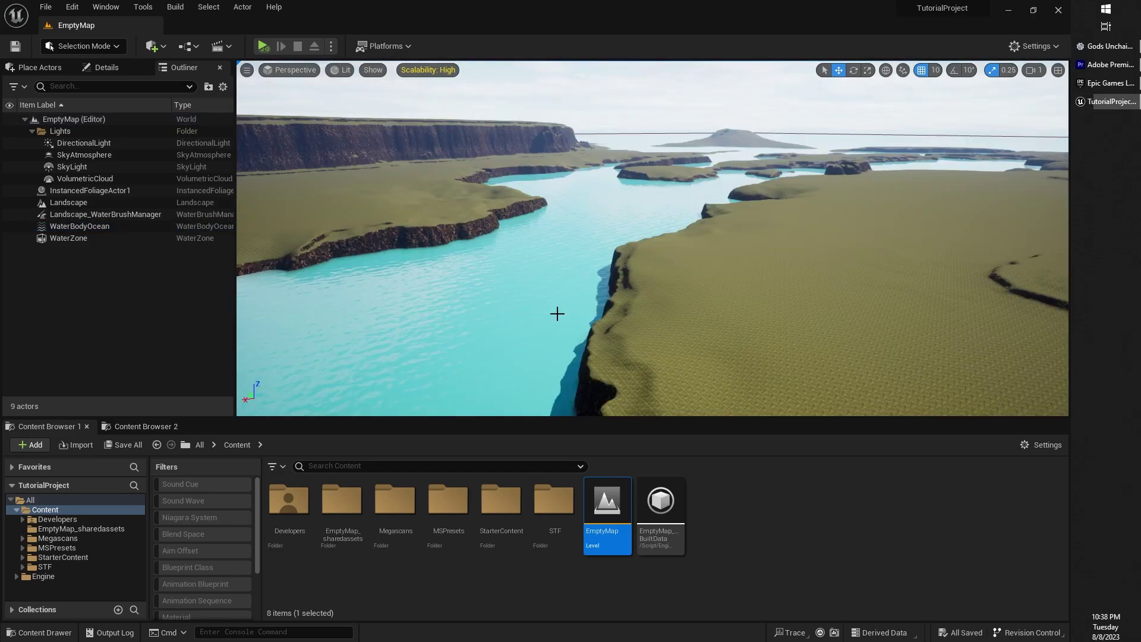
{"action": "right_click_drag", "start_coordinate": [555, 313], "coordinate": [603, 306]}
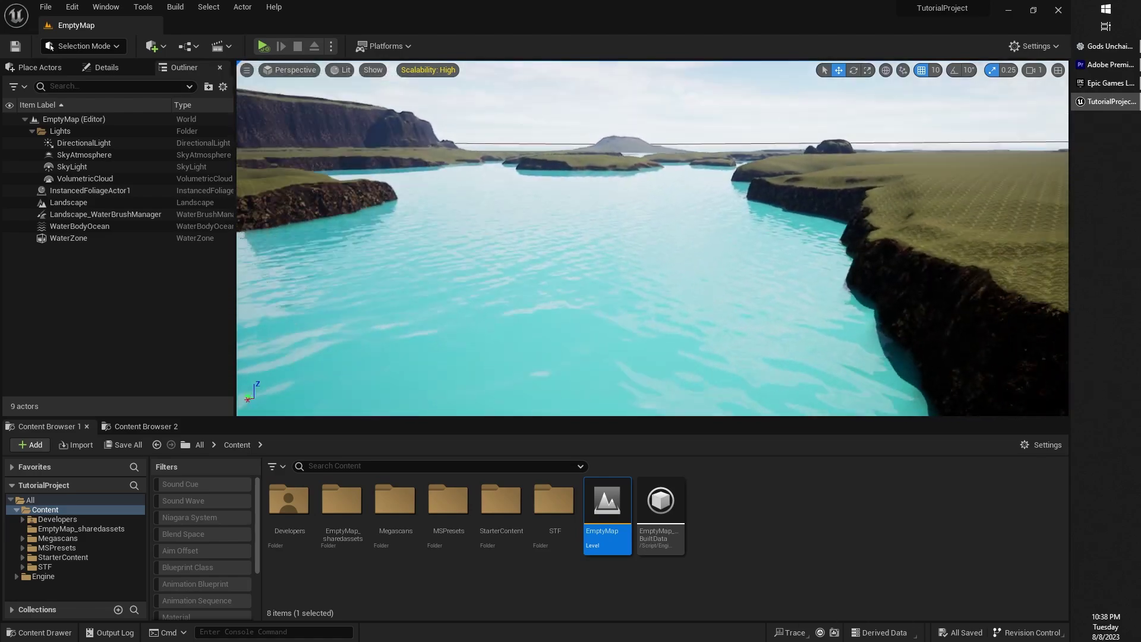
{"action": "right_click_drag", "start_coordinate": [575, 255], "coordinate": [575, 255]}
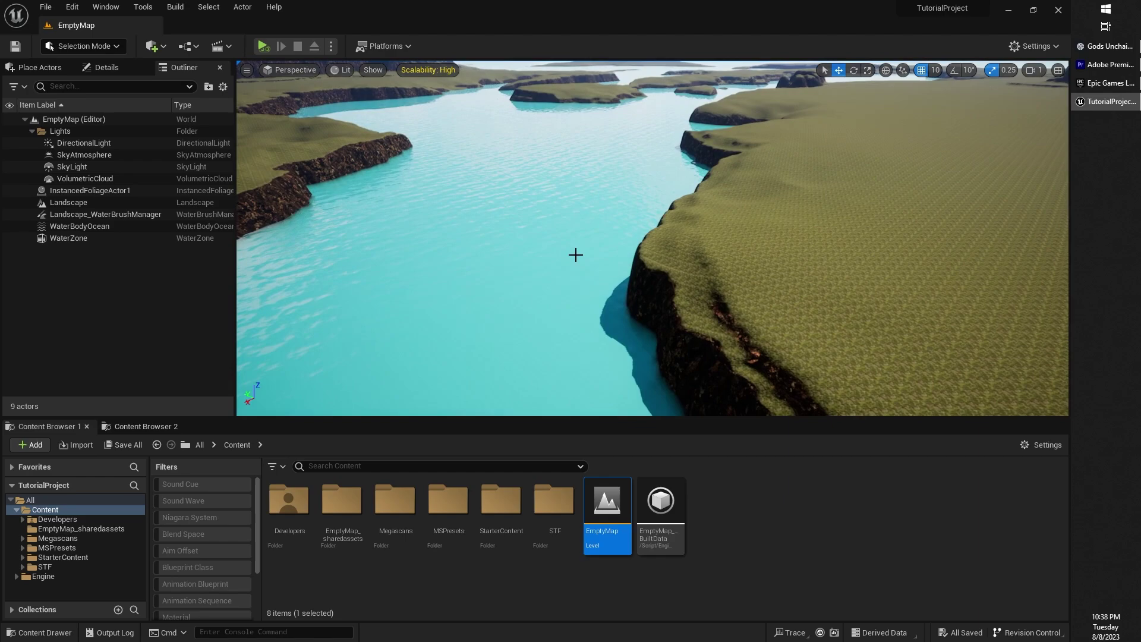
{"action": "left_click", "coordinate": [116, 230]}
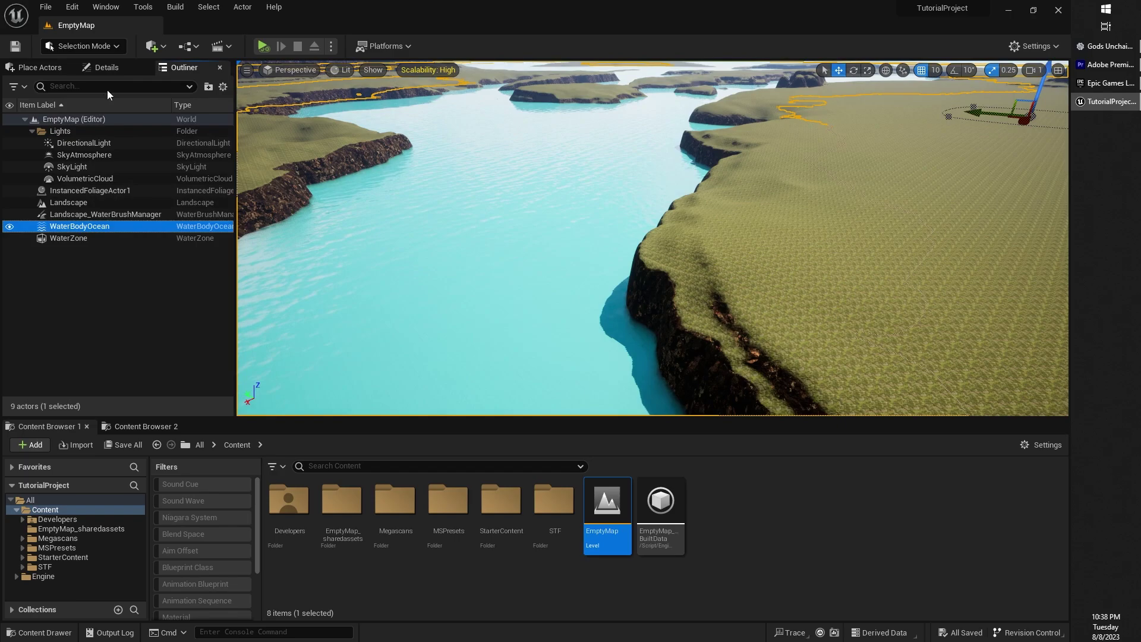
{"action": "right_click_drag", "start_coordinate": [292, 205], "coordinate": [292, 205]}
{"action": "right_click_drag", "start_coordinate": [470, 249], "coordinate": [470, 249]}
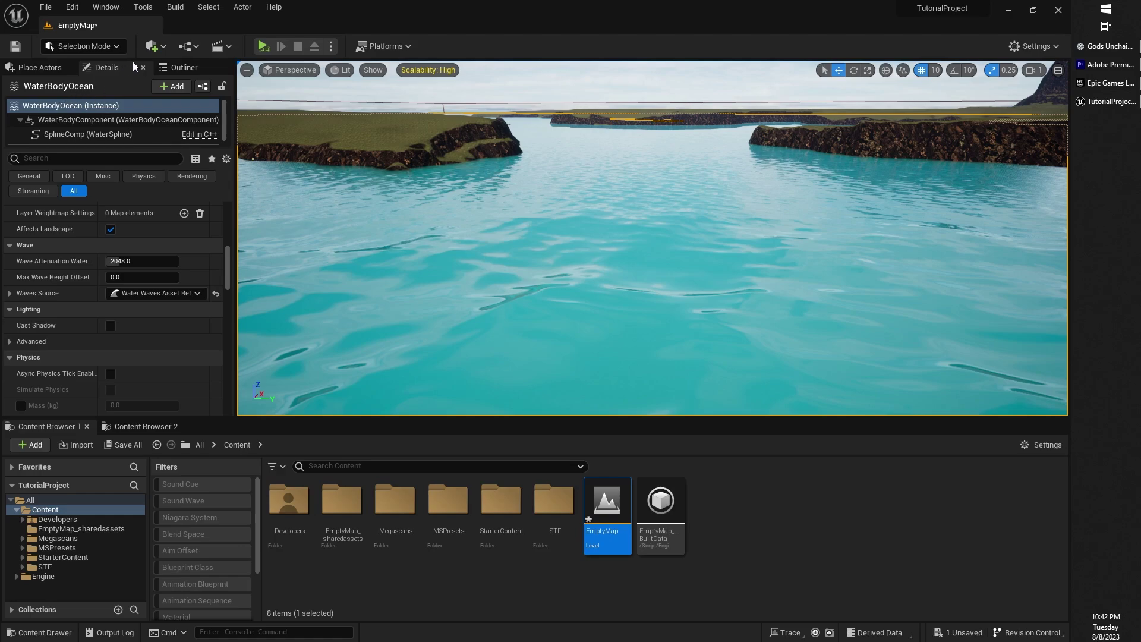
Open the GerstnerWaves_Ocean asset from the WaterBodyOcean's Waves Source, and widen its editor window and the area showing its properties.
{"action": "left_click", "coordinate": [177, 67]}
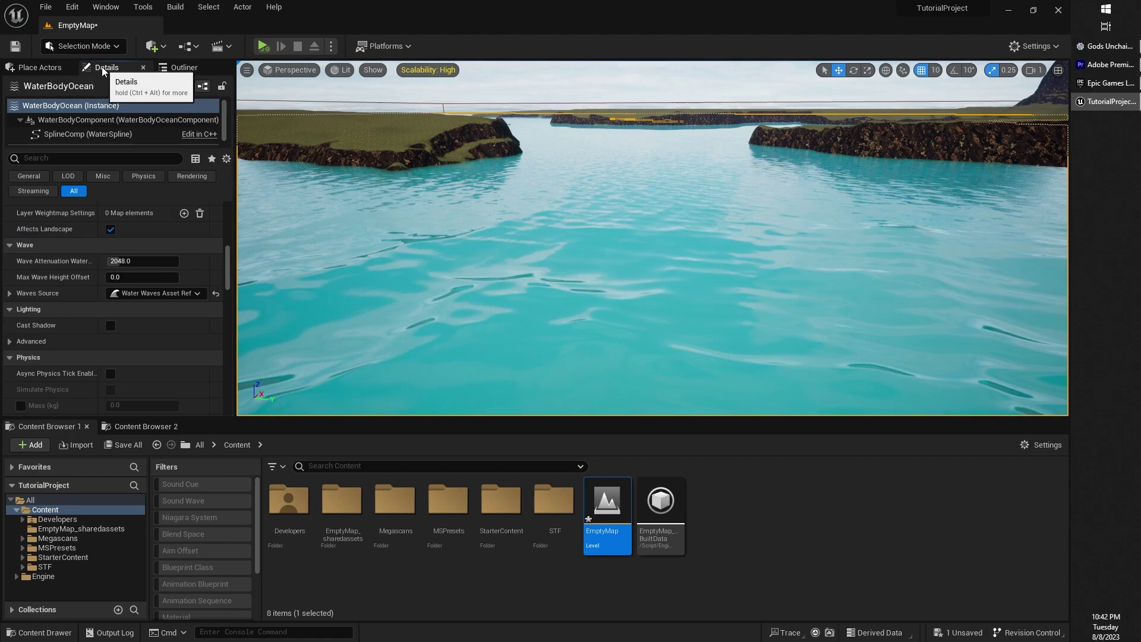
{"action": "scroll", "coordinate": [122, 296], "scroll_direction": "up", "scroll_amount": 1}
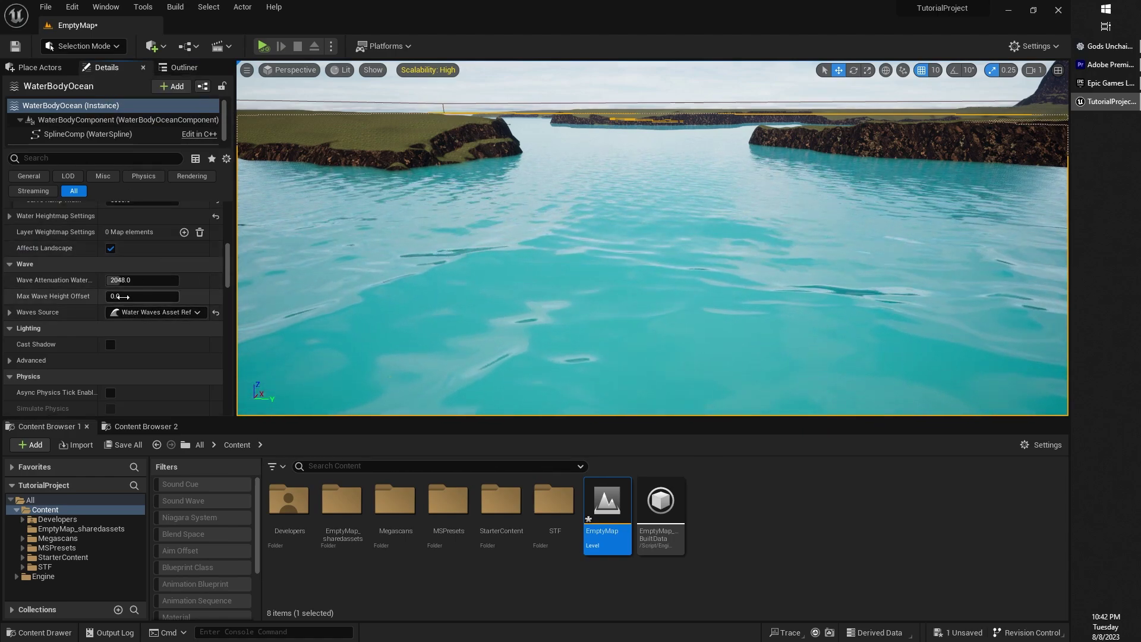
{"action": "scroll", "coordinate": [36, 290], "scroll_direction": "up", "scroll_amount": 1}
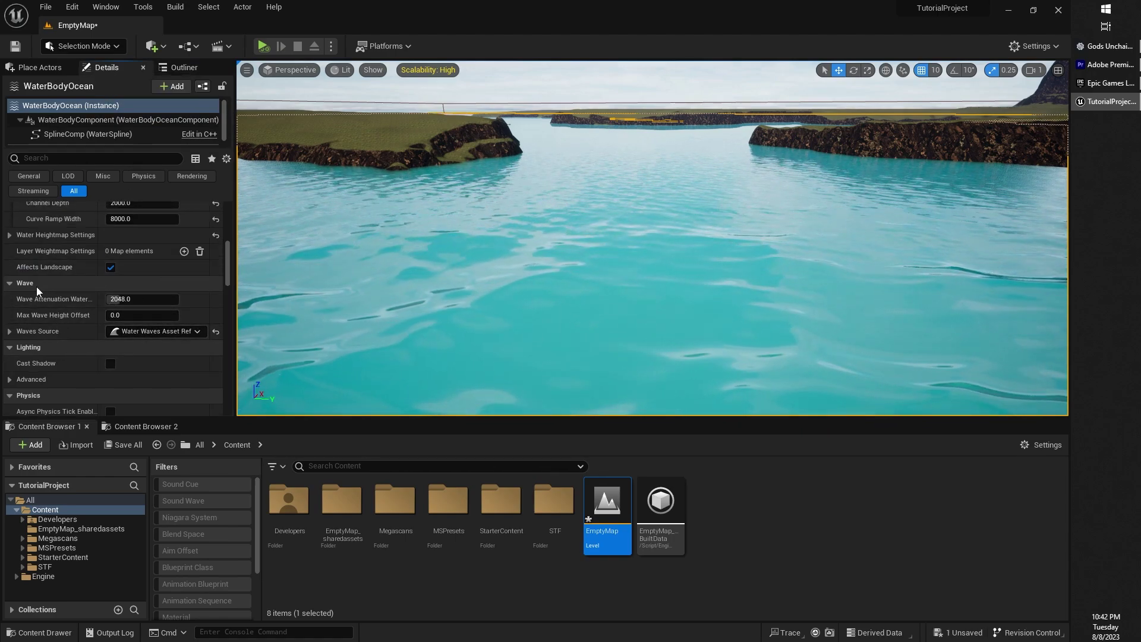
{"action": "left_click", "coordinate": [10, 332]}
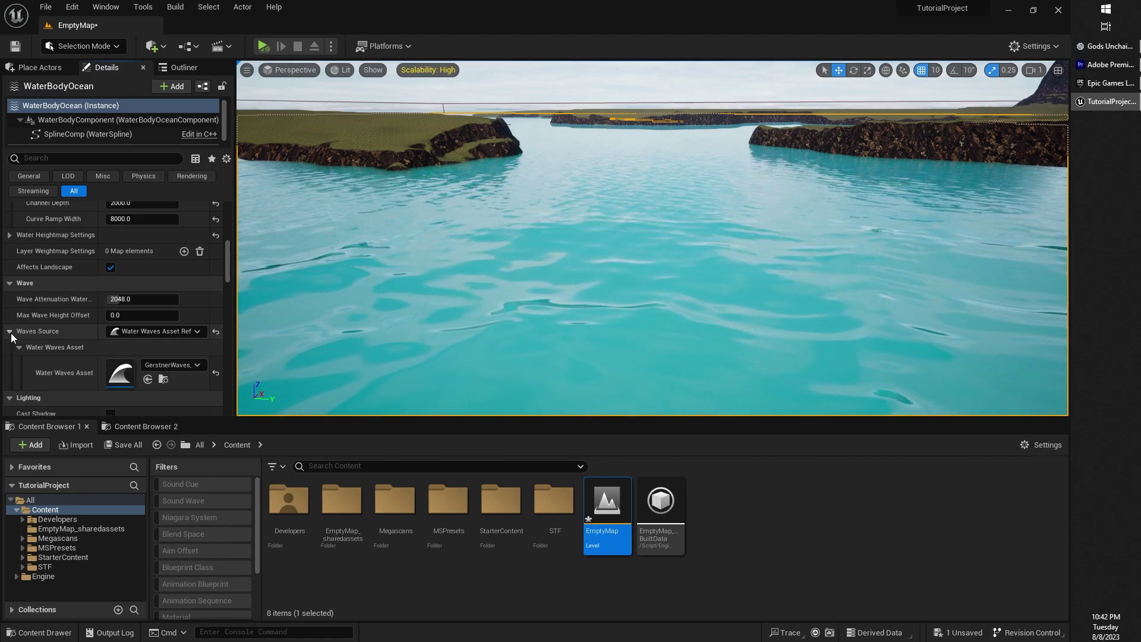
{"action": "scroll", "coordinate": [130, 341], "scroll_direction": "down", "scroll_amount": 2}
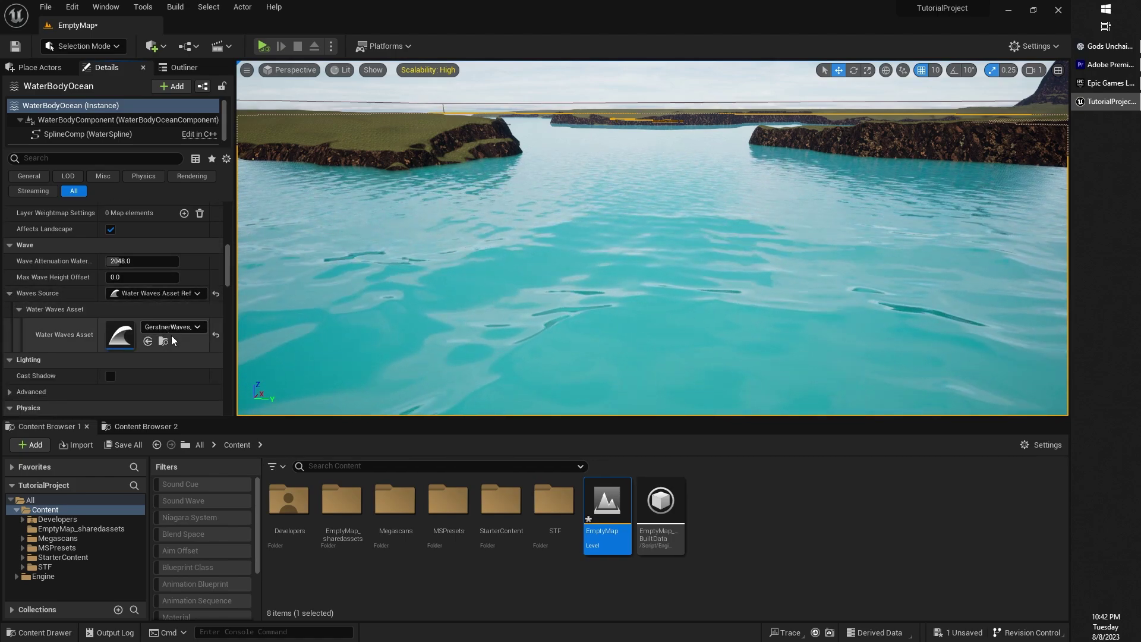
{"action": "double_click", "coordinate": [124, 345]}
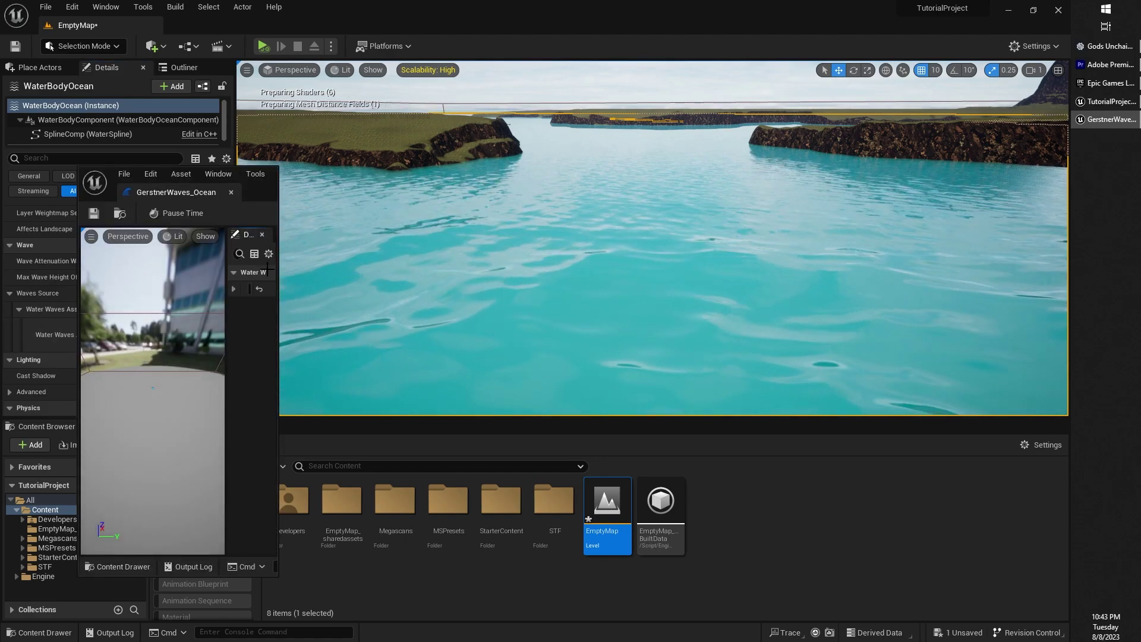
{"action": "left_click_drag", "start_coordinate": [277, 270], "coordinate": [571, 288]}
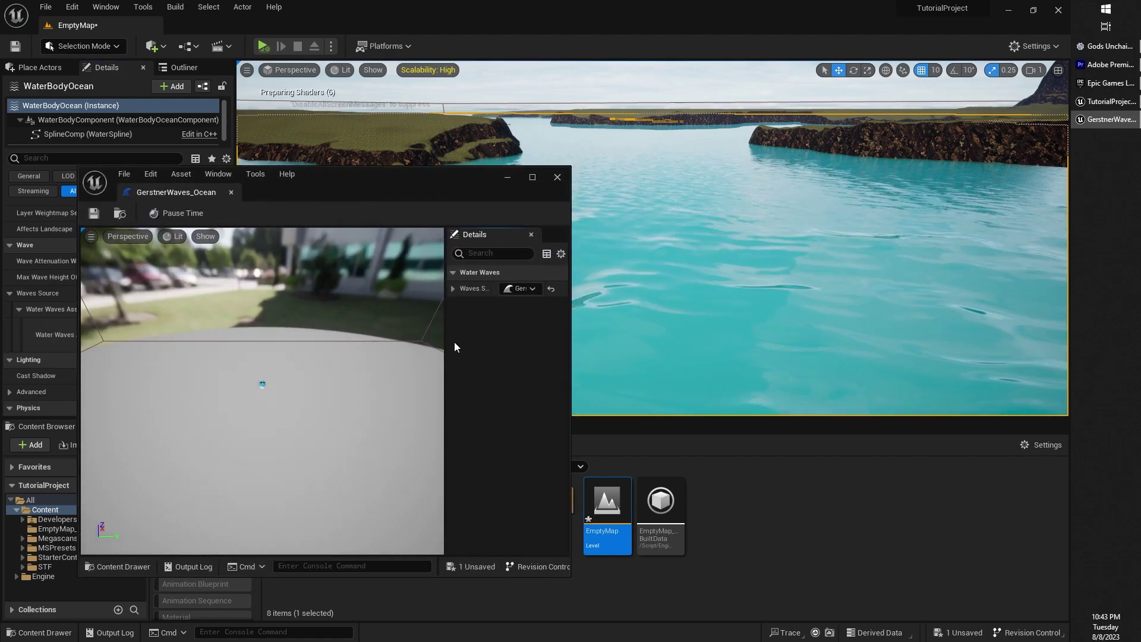
{"action": "left_click_drag", "start_coordinate": [445, 345], "coordinate": [205, 314]}
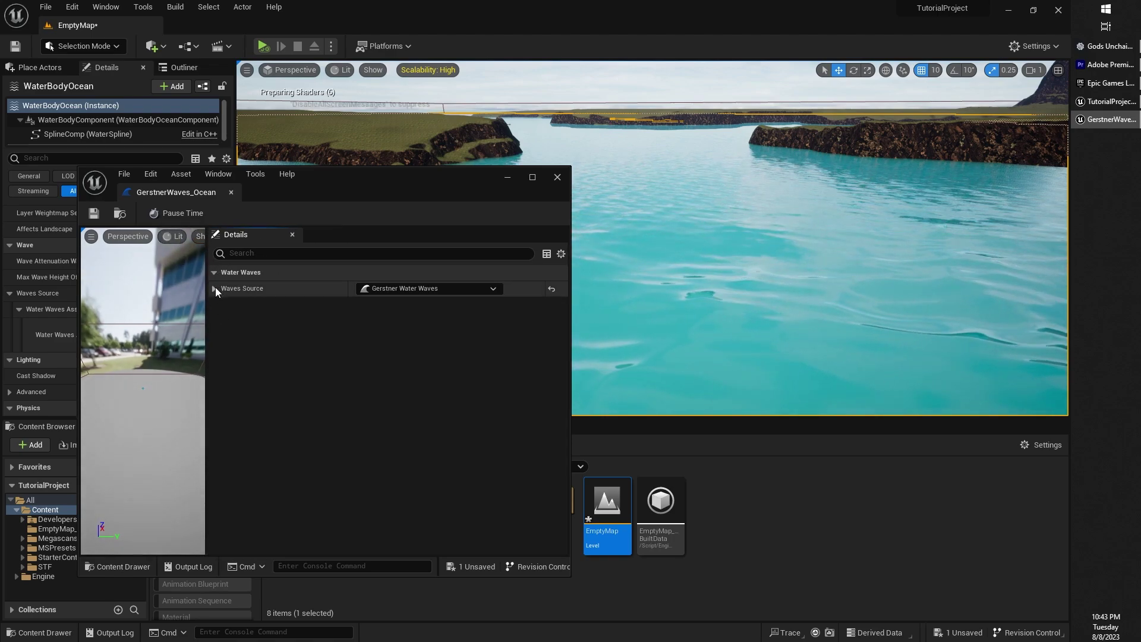
Expand the Gerstner wave generator's Default, Wavelengths, Amplitude, Directions and Steepness settings to examine them, and move the editor window upward.
{"action": "left_click", "coordinate": [215, 288]}
{"action": "left_click", "coordinate": [215, 285]}
{"action": "left_click", "coordinate": [215, 279]}
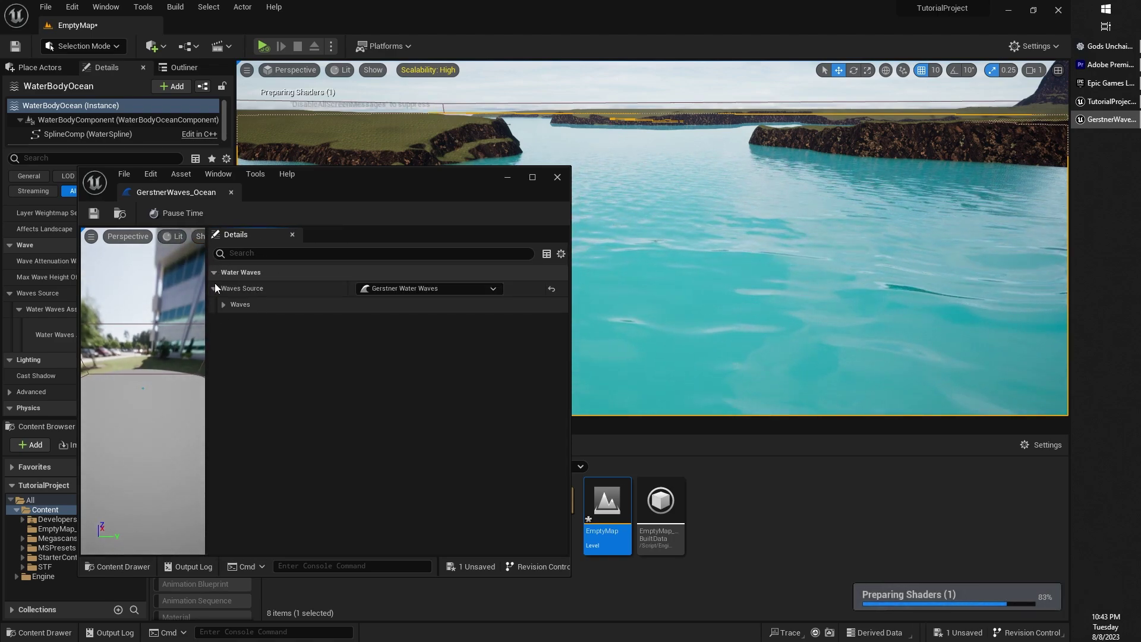
{"action": "left_click", "coordinate": [224, 304]}
{"action": "left_click", "coordinate": [233, 321]}
{"action": "left_click", "coordinate": [242, 337]}
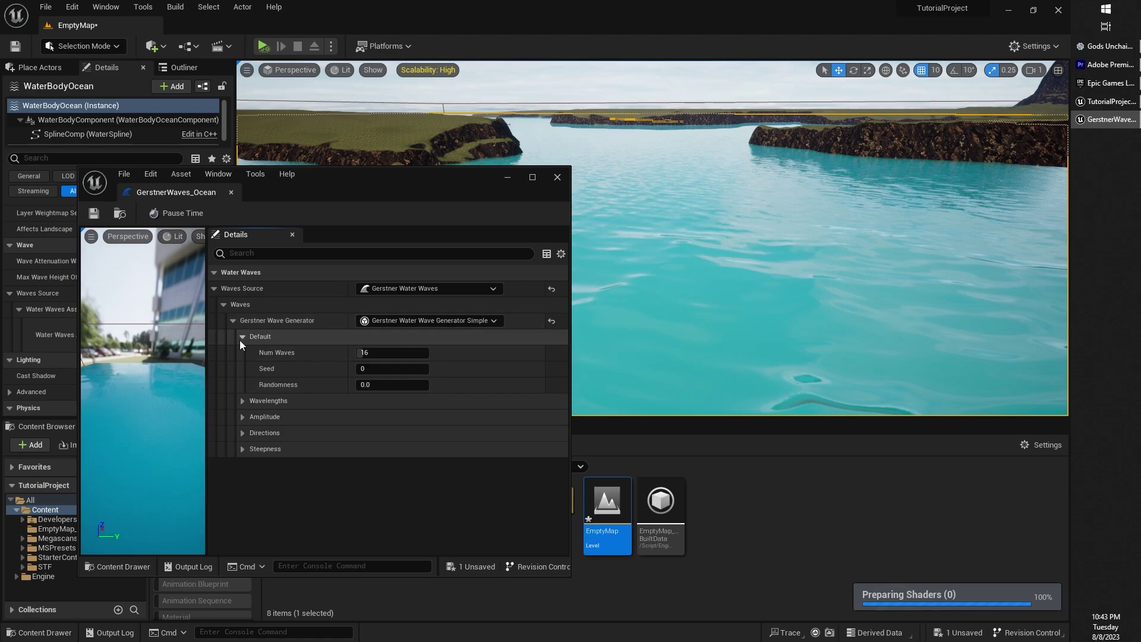
{"action": "left_click", "coordinate": [242, 402]}
{"action": "left_click", "coordinate": [242, 465]}
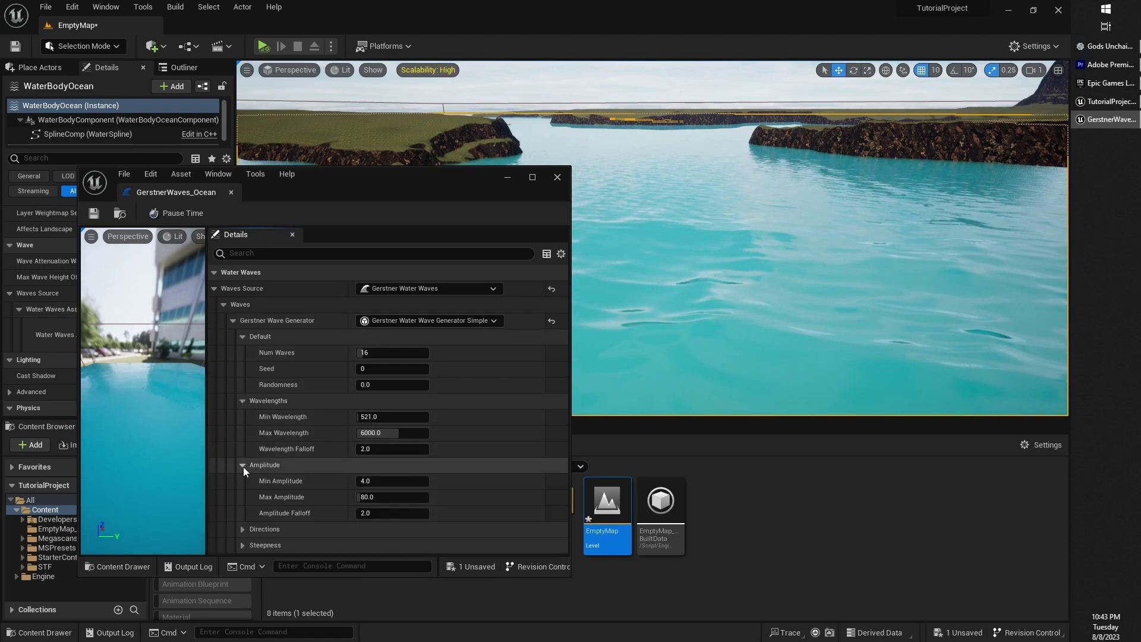
{"action": "left_click", "coordinate": [243, 528]}
{"action": "scroll", "coordinate": [264, 517], "scroll_direction": "down", "scroll_amount": 2}
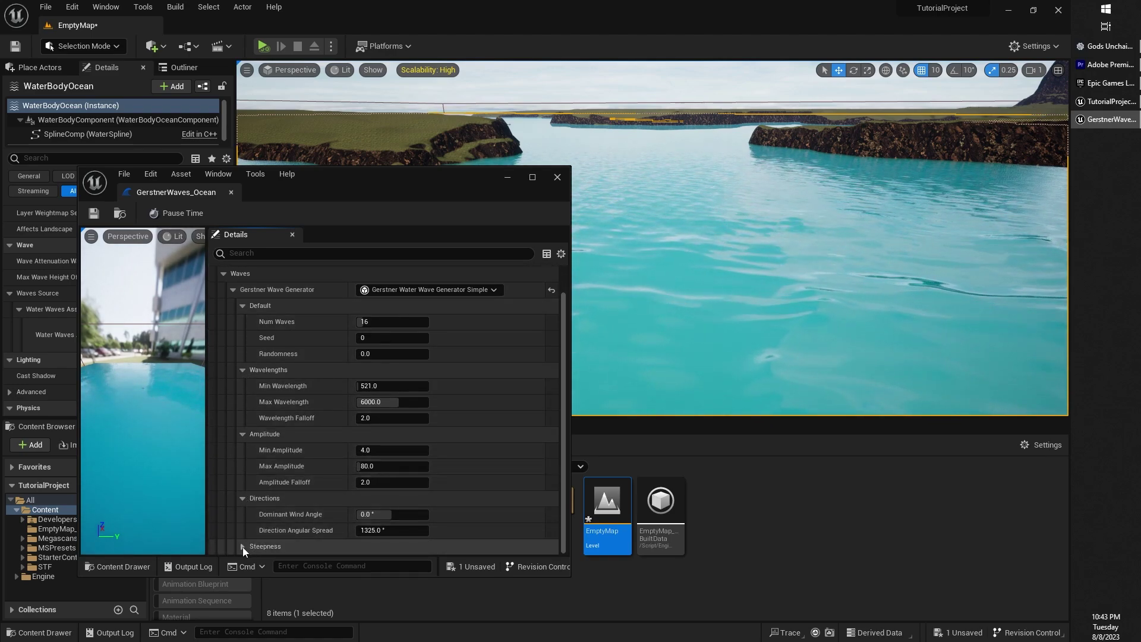
{"action": "left_click", "coordinate": [242, 545]}
{"action": "scroll", "coordinate": [342, 442], "scroll_direction": "down", "scroll_amount": 3}
{"action": "left_click_drag", "start_coordinate": [388, 173], "coordinate": [404, 50]}
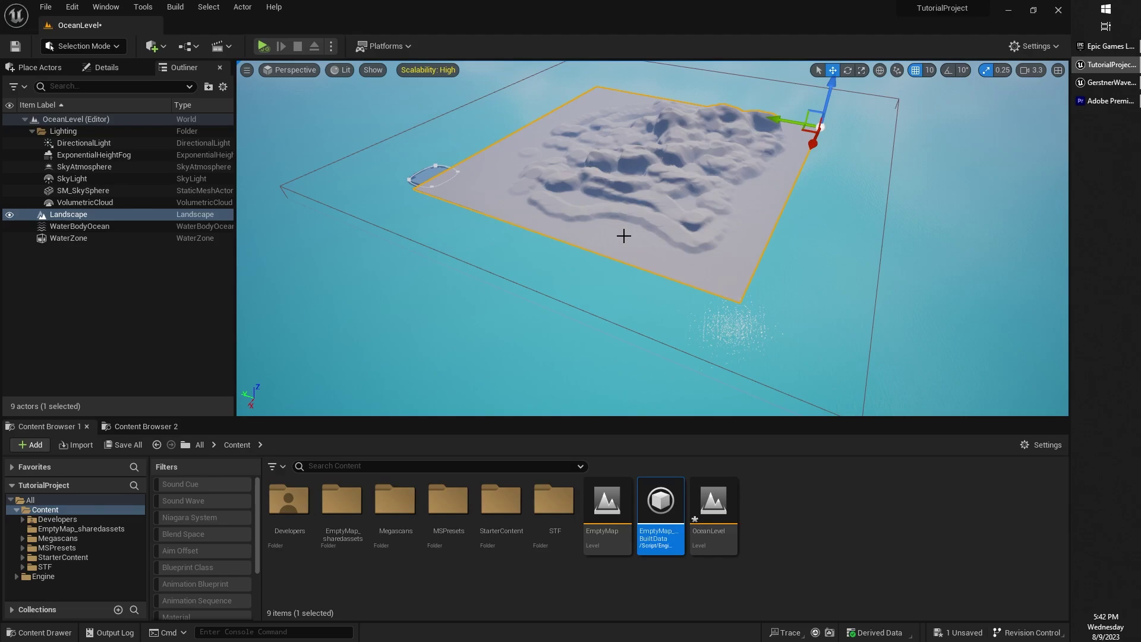
Examine the sculpted OceanLevel landscape and its flat edges against the surrounding ocean from several distances and angles.
{"action": "right_click_drag", "start_coordinate": [624, 235], "coordinate": [641, 167]}
{"action": "key", "text": "w"}
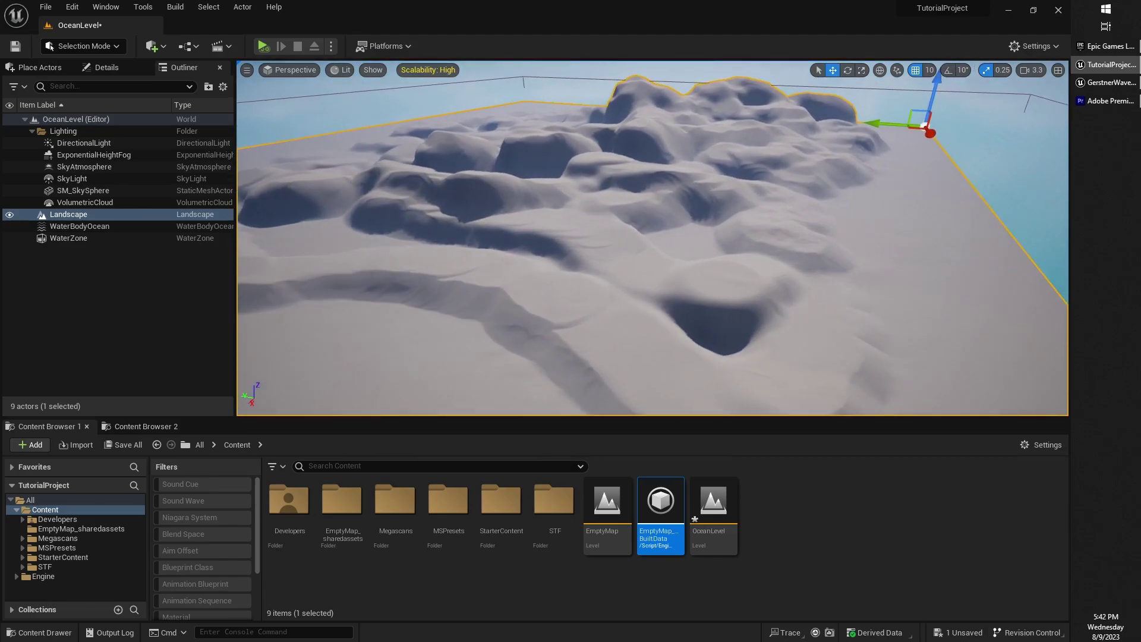
{"action": "scroll", "coordinate": [652, 237], "scroll_direction": "down", "scroll_amount": 6}
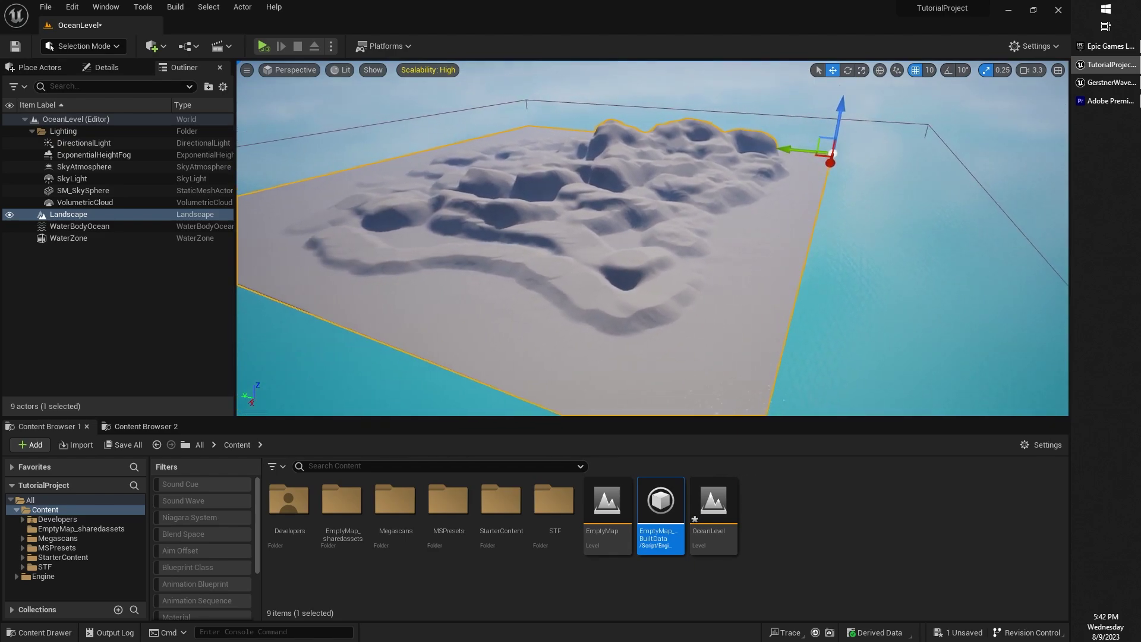
{"action": "right_click_drag", "start_coordinate": [652, 238], "coordinate": [611, 235]}
{"action": "key", "text": "s"}
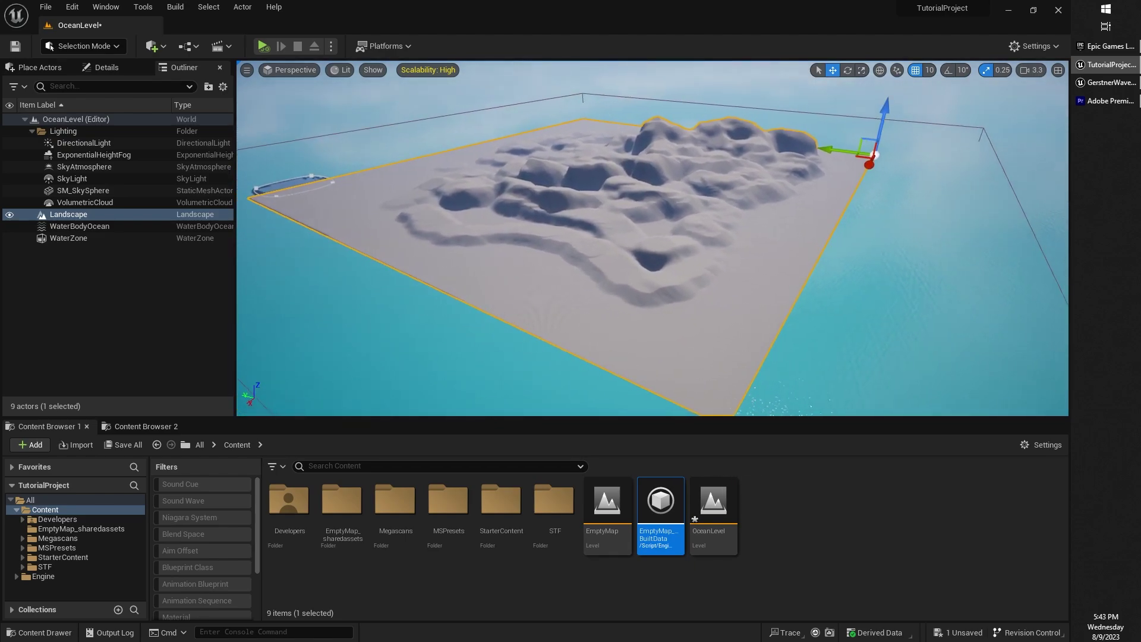
{"action": "right_click_drag", "start_coordinate": [710, 254], "coordinate": [711, 256]}
{"action": "key", "text": "a"}
{"action": "right_click_drag", "start_coordinate": [582, 258], "coordinate": [657, 226]}
{"action": "key", "text": "w"}
{"action": "key", "text": "s"}
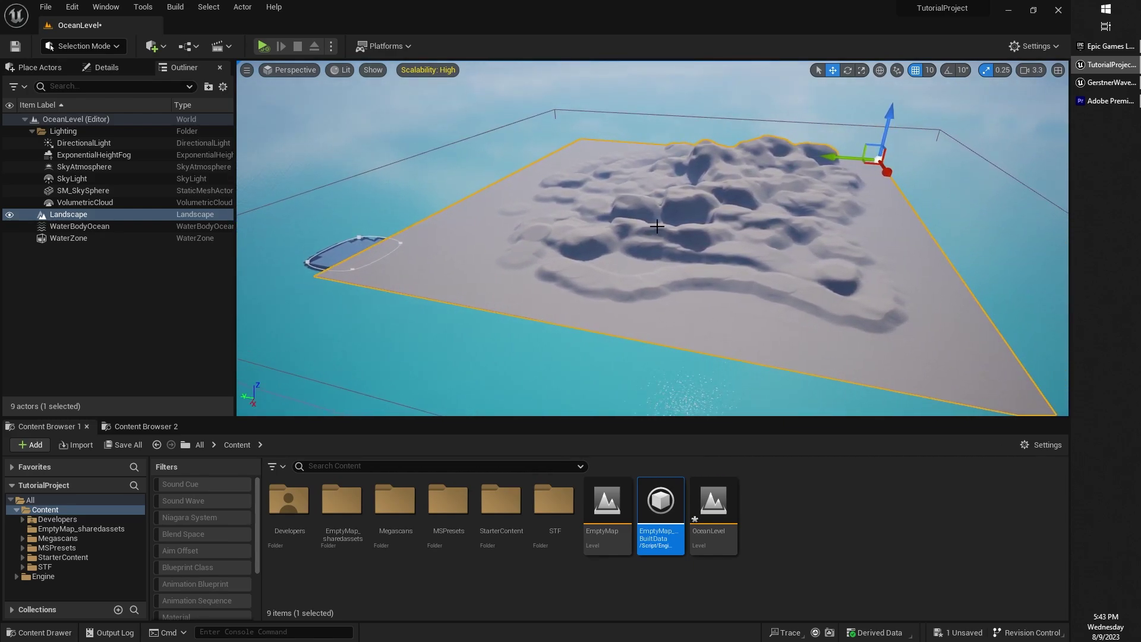
Focus on the WaterBodyOcean and examine its spline around the landscape's corner from above and from a lower angle.
{"action": "key", "text": "w"}
{"action": "mouse_move", "coordinate": [604, 263]}
{"action": "right_mouse_down"}
{"action": "mouse_move", "coordinate": [604, 291]}
{"action": "mouse_move", "coordinate": [601, 257]}
{"action": "mouse_move", "coordinate": [401, 234]}
{"action": "right_mouse_up"}
{"action": "key", "text": "e"}
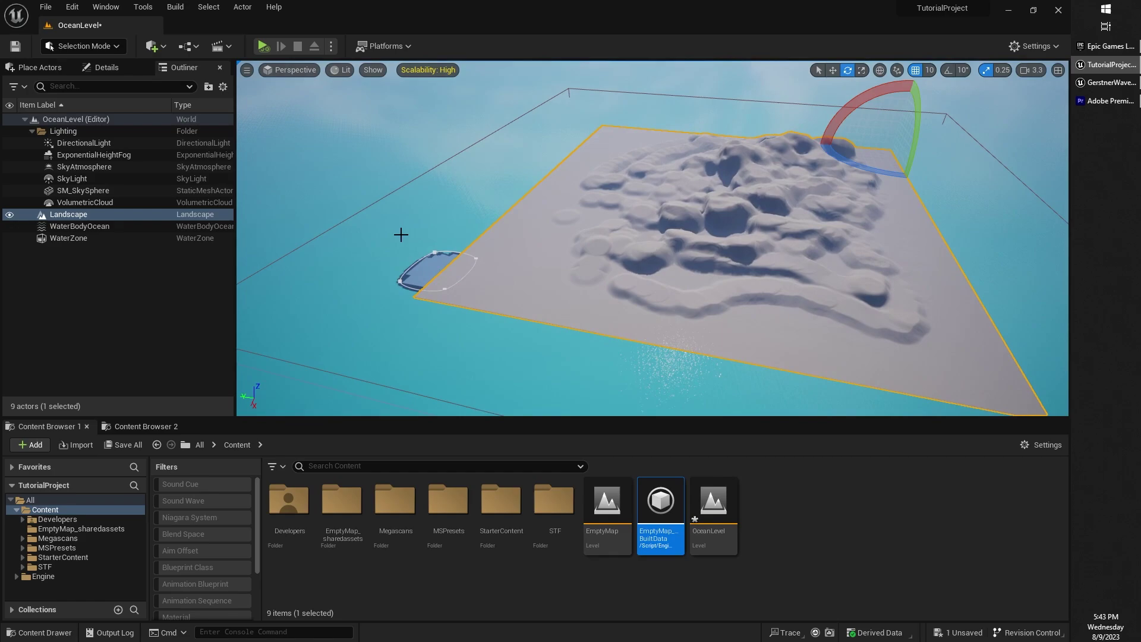
{"action": "double_click", "coordinate": [116, 230]}
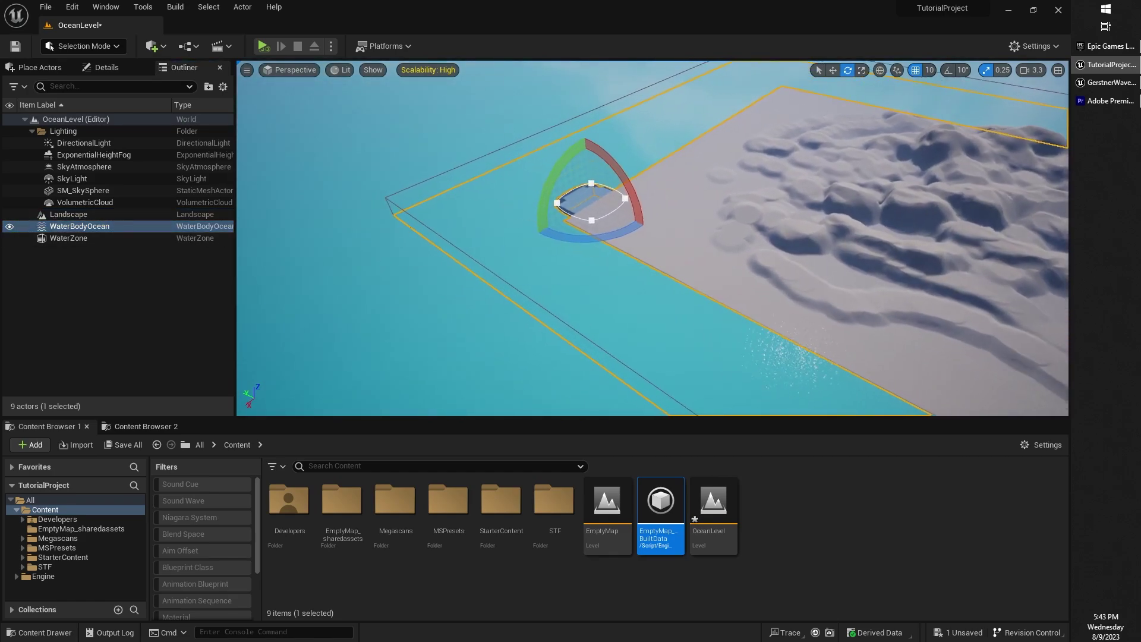
{"action": "right_click_drag", "start_coordinate": [652, 237], "coordinate": [710, 238]}
{"action": "scroll", "coordinate": [558, 335], "scroll_direction": "down", "scroll_amount": 3}
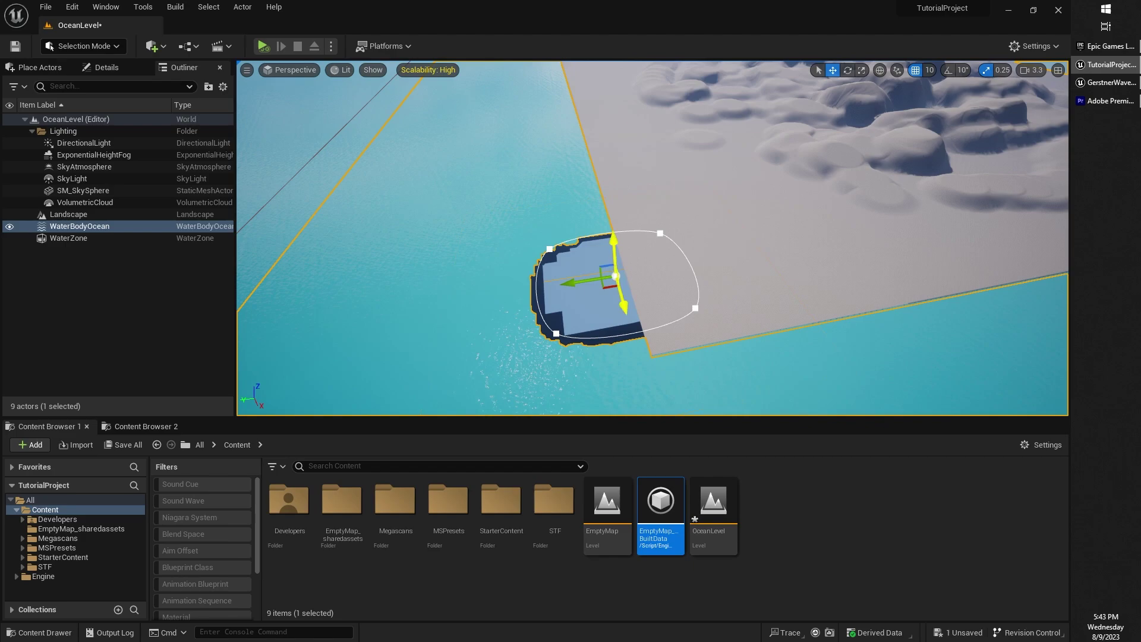
{"action": "right_click_drag", "start_coordinate": [618, 277], "coordinate": [707, 338]}
{"action": "key", "text": "w"}
{"action": "key", "text": "s"}
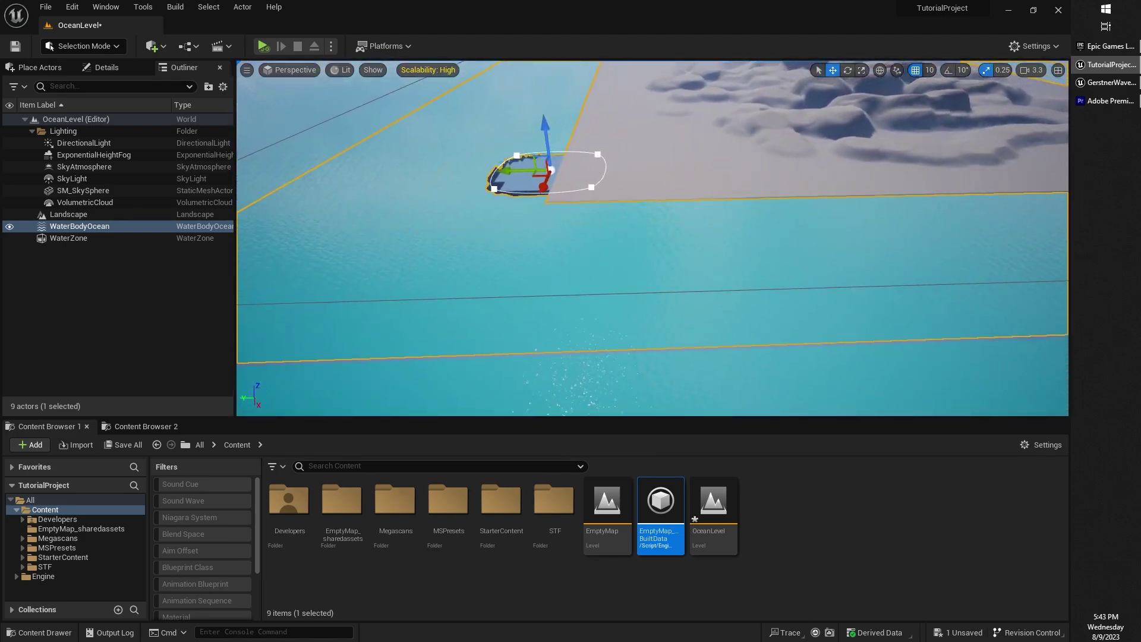
Move the WaterBodyOcean away from the landscape's corner and onto the sculpted middle of the landscape.
{"action": "key", "text": "e"}
{"action": "mouse_move", "coordinate": [528, 253]}
{"action": "right_mouse_down"}
{"action": "mouse_move", "coordinate": [475, 249]}
{"action": "mouse_move", "coordinate": [529, 254]}
{"action": "right_mouse_up"}
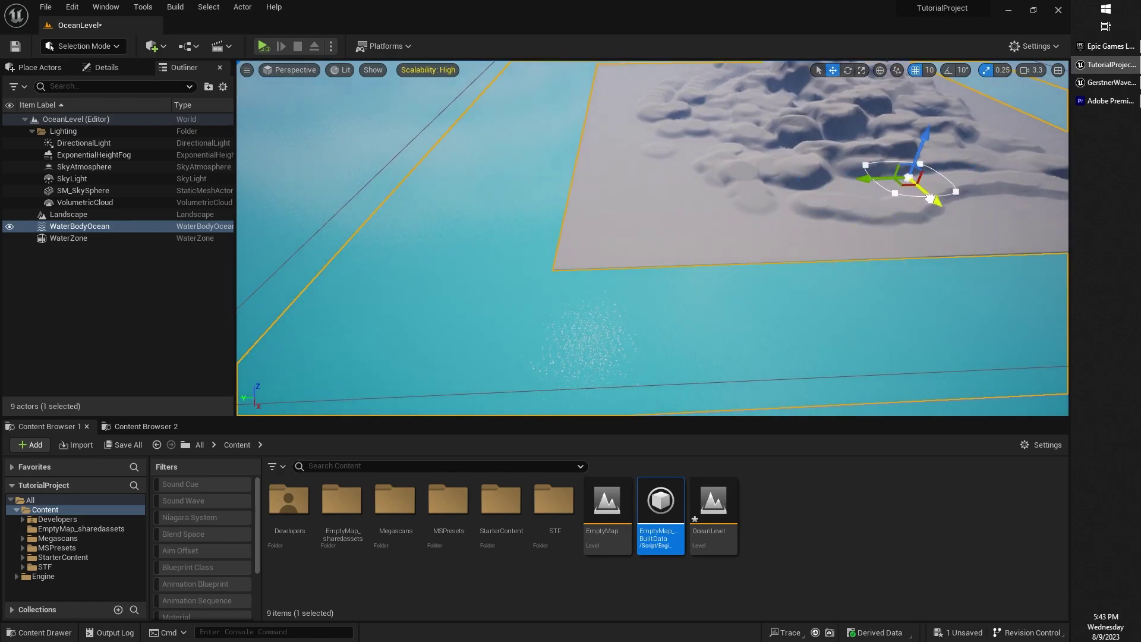
{"action": "left_click_drag", "start_coordinate": [930, 199], "coordinate": [844, 127]}
{"action": "key", "text": "w"}
{"action": "right_click_drag", "start_coordinate": [831, 162], "coordinate": [890, 101]}
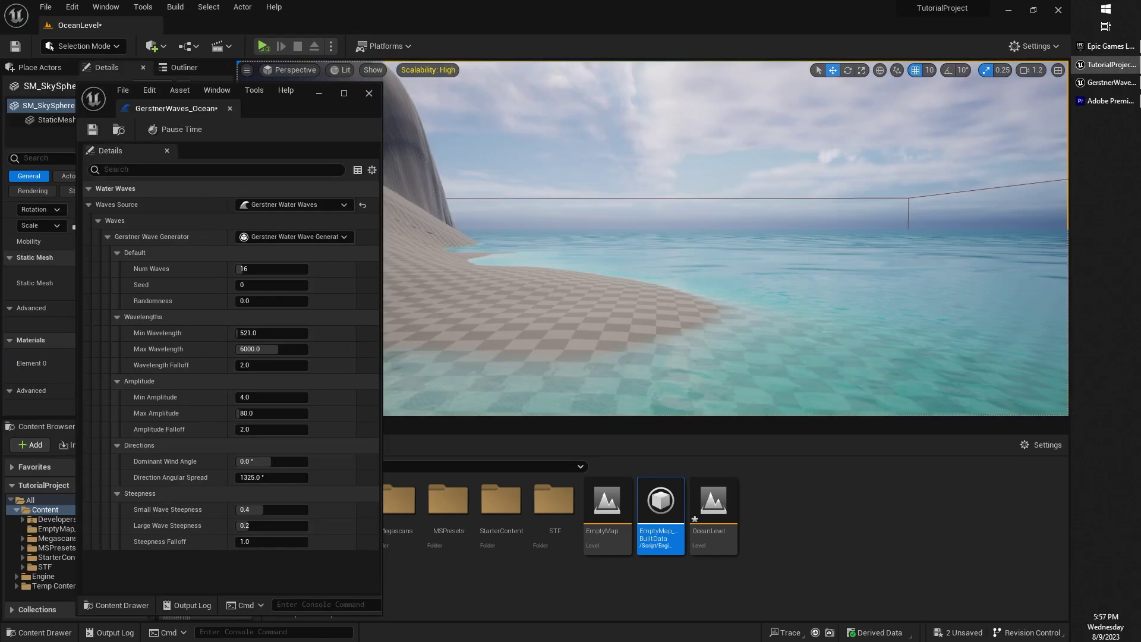
Try larger ocean waves with Min Wavelength about 1721, Max Wavelength 6560, Min Amplitude about 76 and Max Amplitude about 192.
{"action": "right_click_drag", "start_coordinate": [511, 252], "coordinate": [645, 288]}
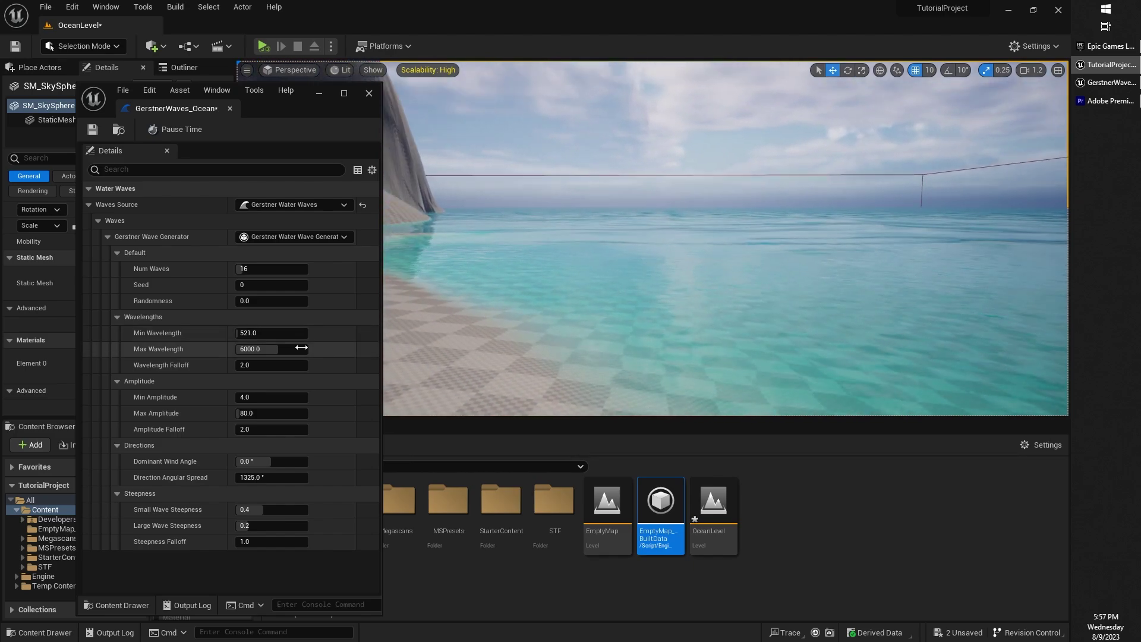
{"action": "left_click", "coordinate": [269, 334]}
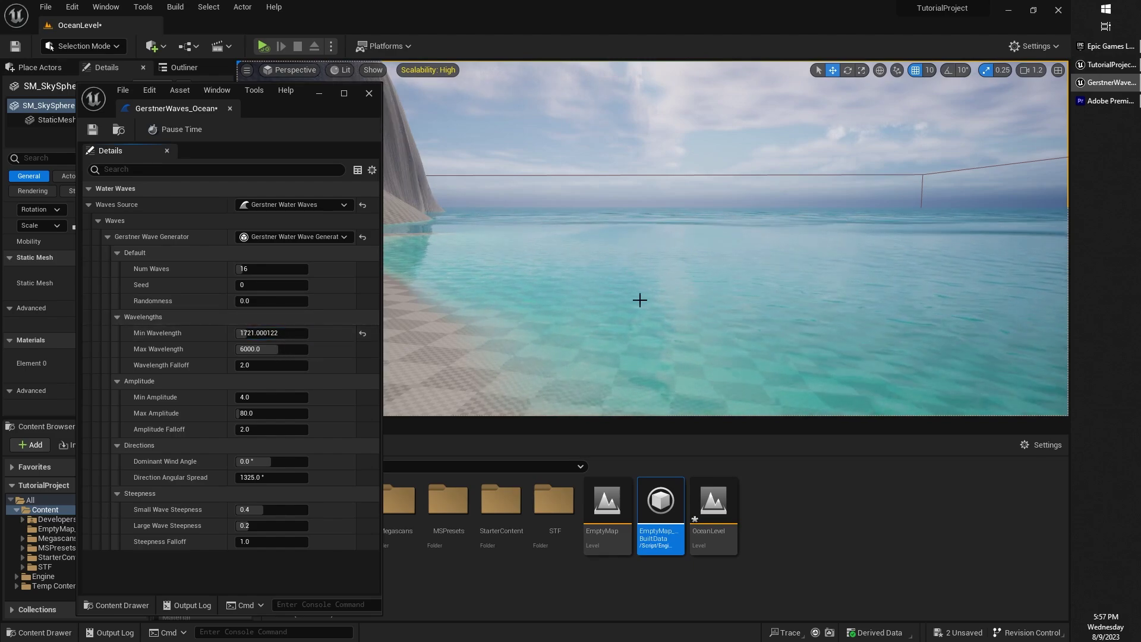
{"action": "right_click_drag", "start_coordinate": [639, 300], "coordinate": [640, 301]}
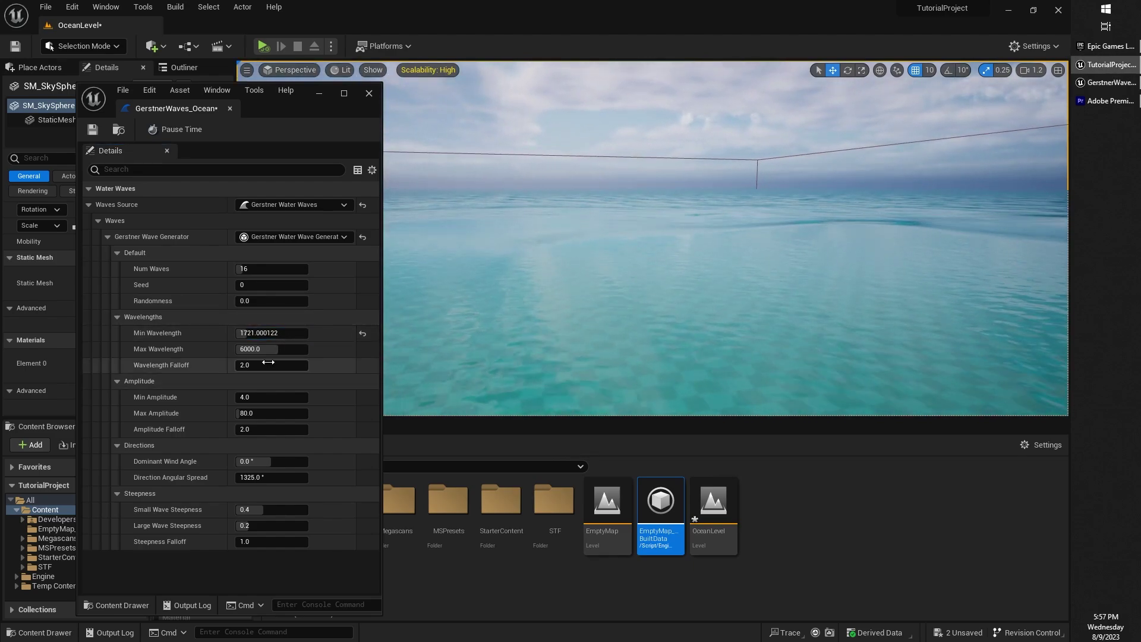
{"action": "left_click", "coordinate": [261, 349]}
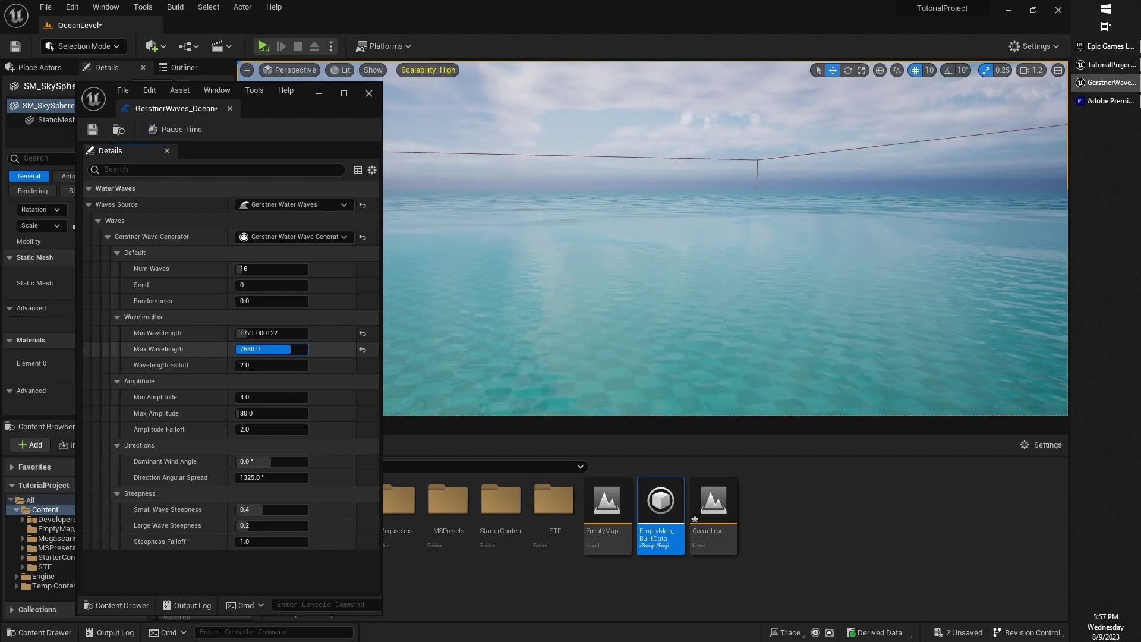
{"action": "left_click_drag", "start_coordinate": [291, 348], "coordinate": [281, 349]}
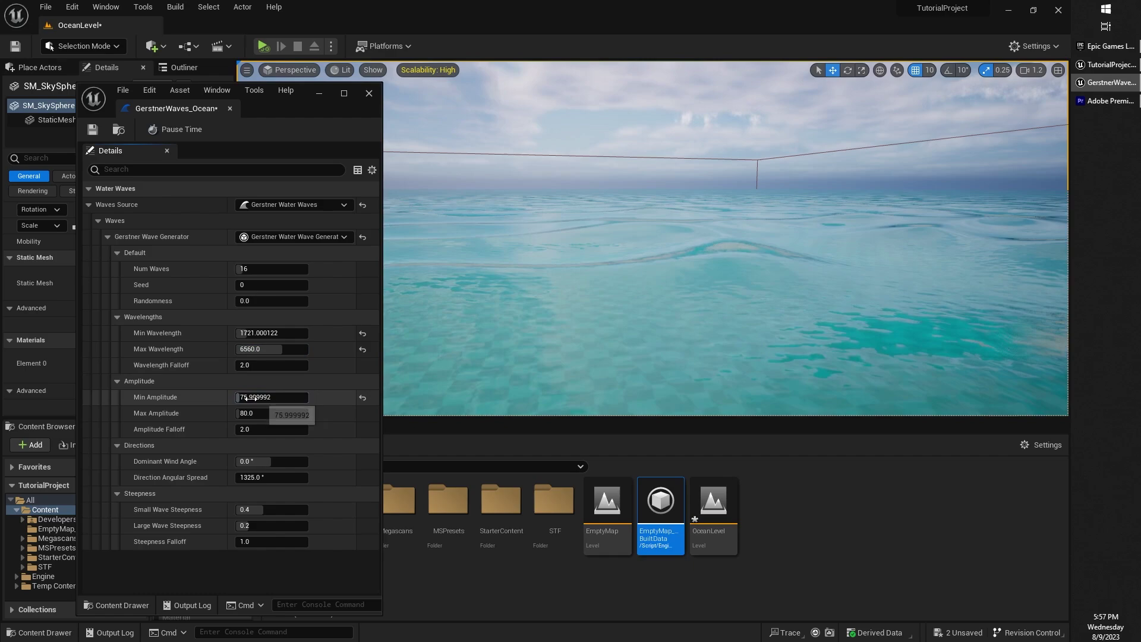
{"action": "mouse_move", "coordinate": [269, 411]}
{"action": "left_mouse_down"}
{"action": "mouse_move", "coordinate": [280, 411]}
{"action": "mouse_move", "coordinate": [248, 413]}
{"action": "left_mouse_up"}
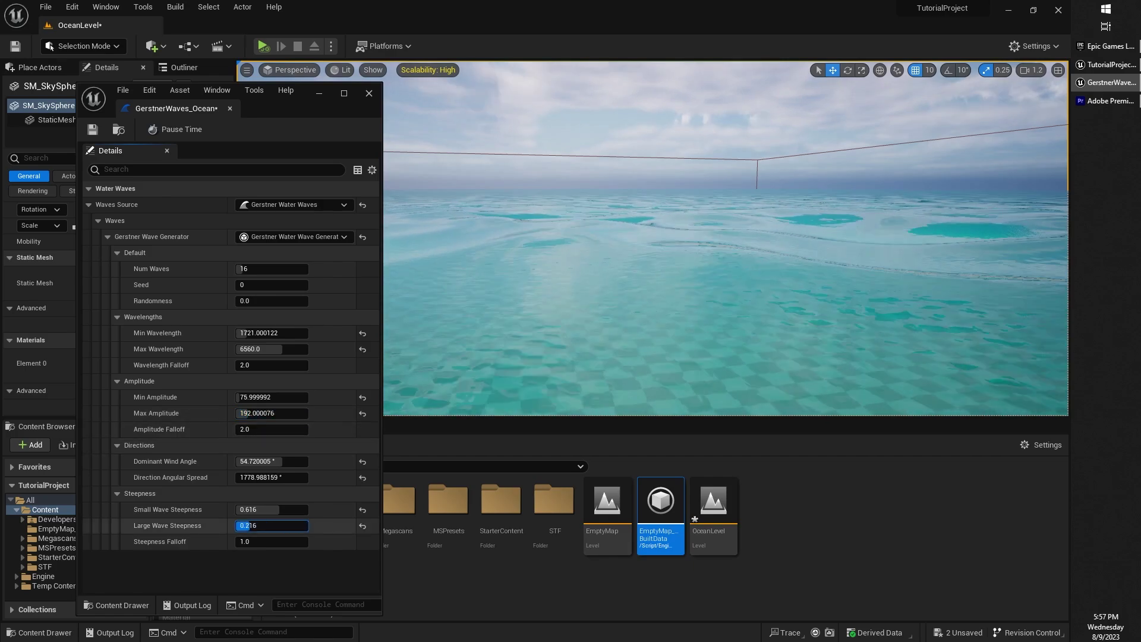
Try Large Wave Steepness 0.32, Steepness Falloff about 48.8, Small Wave Steepness 0.536 and Min Amplitude about 116 on the ocean waves.
{"action": "type", "text": "0.32"}
{"action": "key", "text": "Return"}
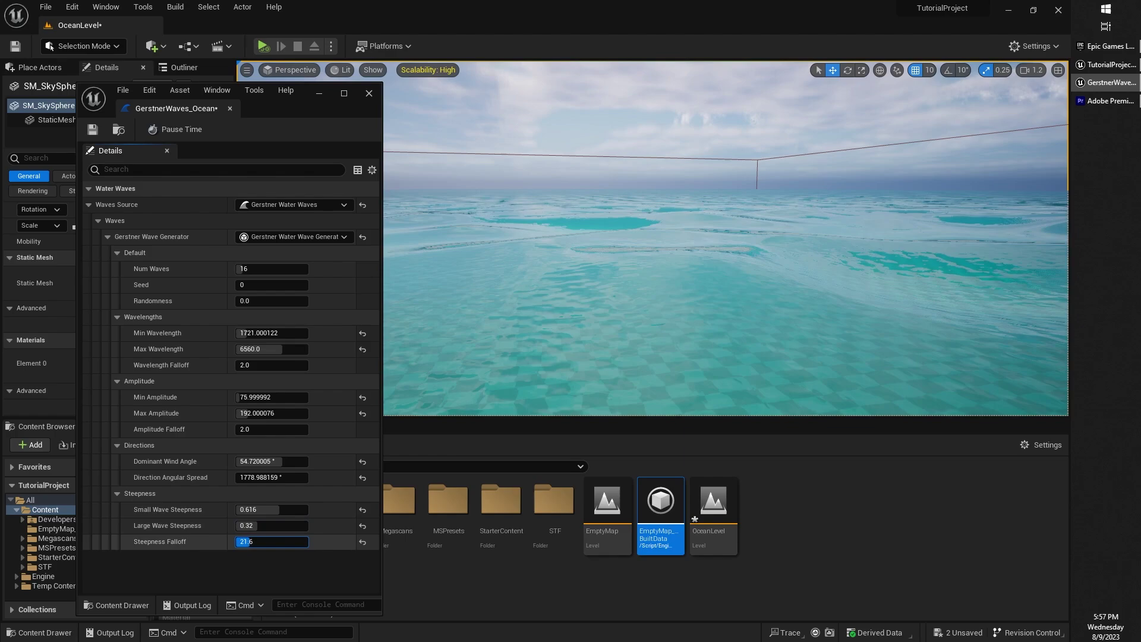
{"action": "key", "text": "Return"}
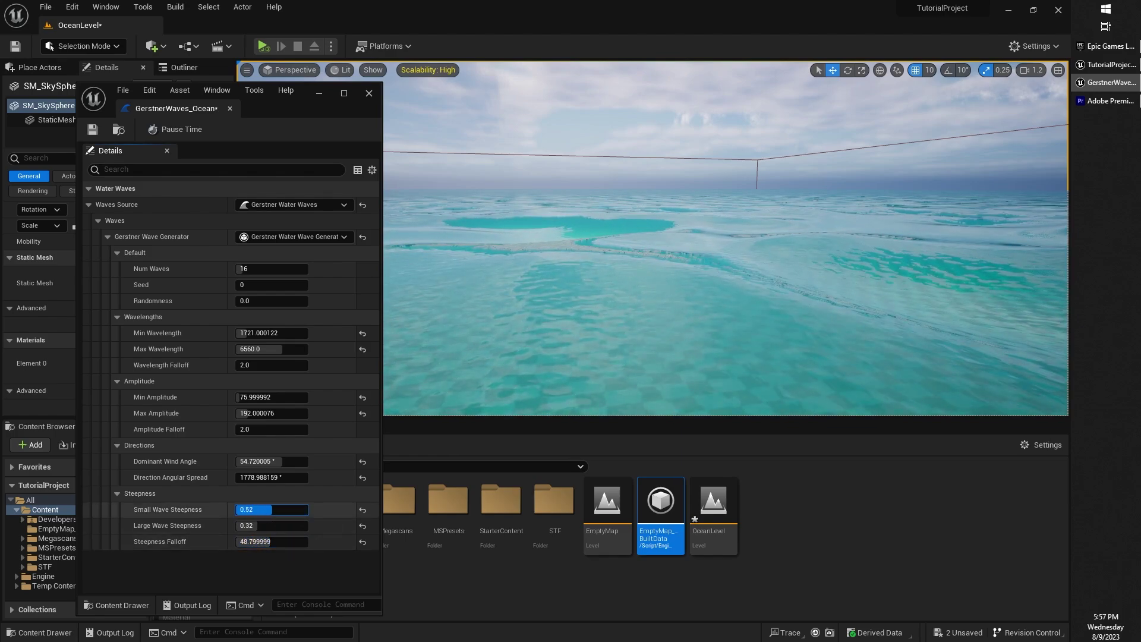
{"action": "left_click_drag", "start_coordinate": [272, 509], "coordinate": [274, 510]}
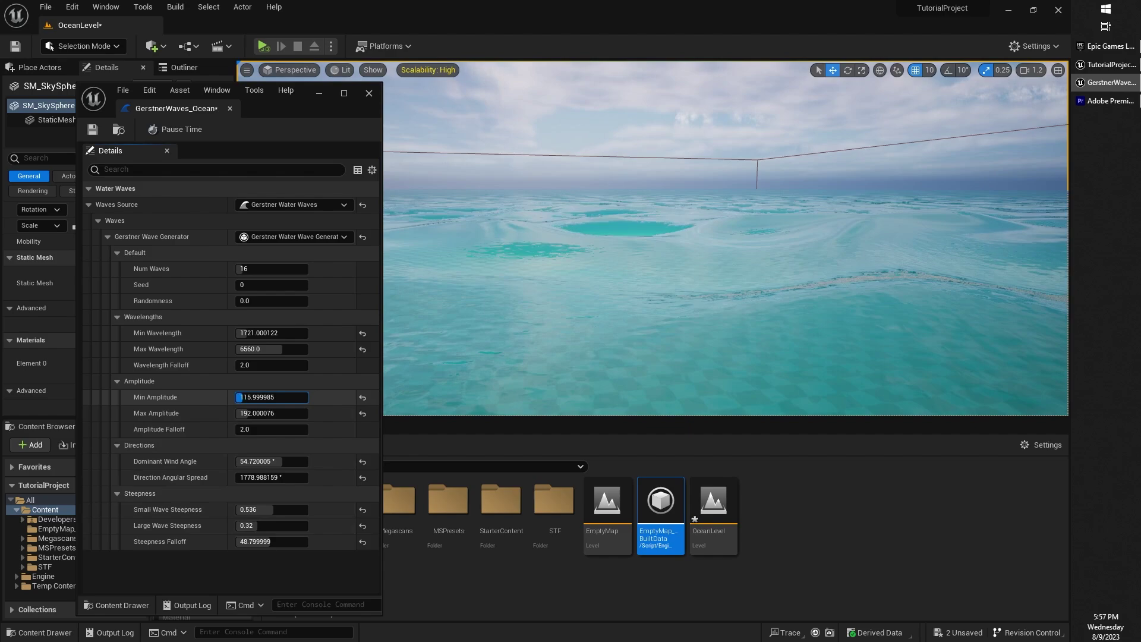
{"action": "left_click_drag", "start_coordinate": [262, 397], "coordinate": [269, 429]}
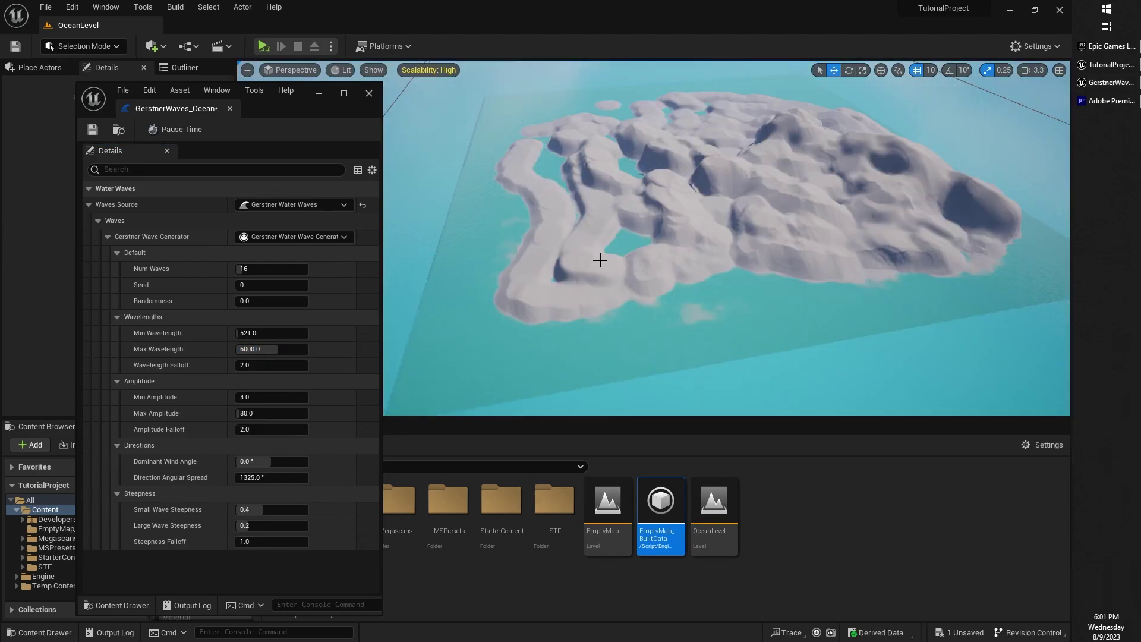
Close the GerstnerWaves_Ocean asset editor and select the WaterBodyOcean actor in the level.
{"action": "right_click_drag", "start_coordinate": [600, 261], "coordinate": [448, 178]}
{"action": "right_click_drag", "start_coordinate": [523, 166], "coordinate": [635, 273]}
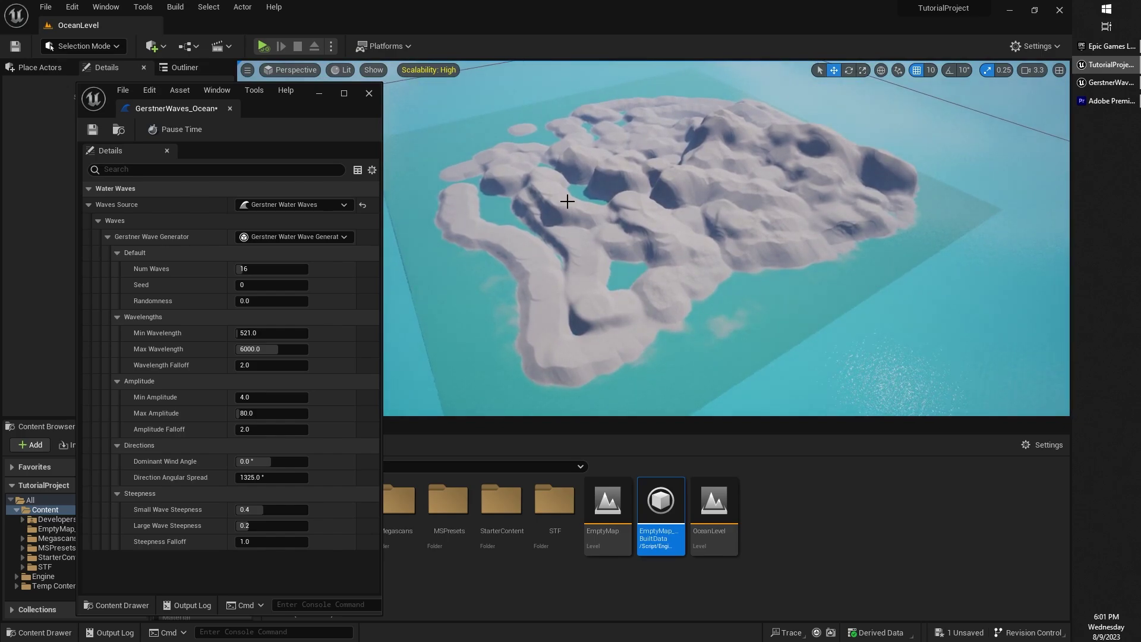
{"action": "left_click", "coordinate": [370, 94]}
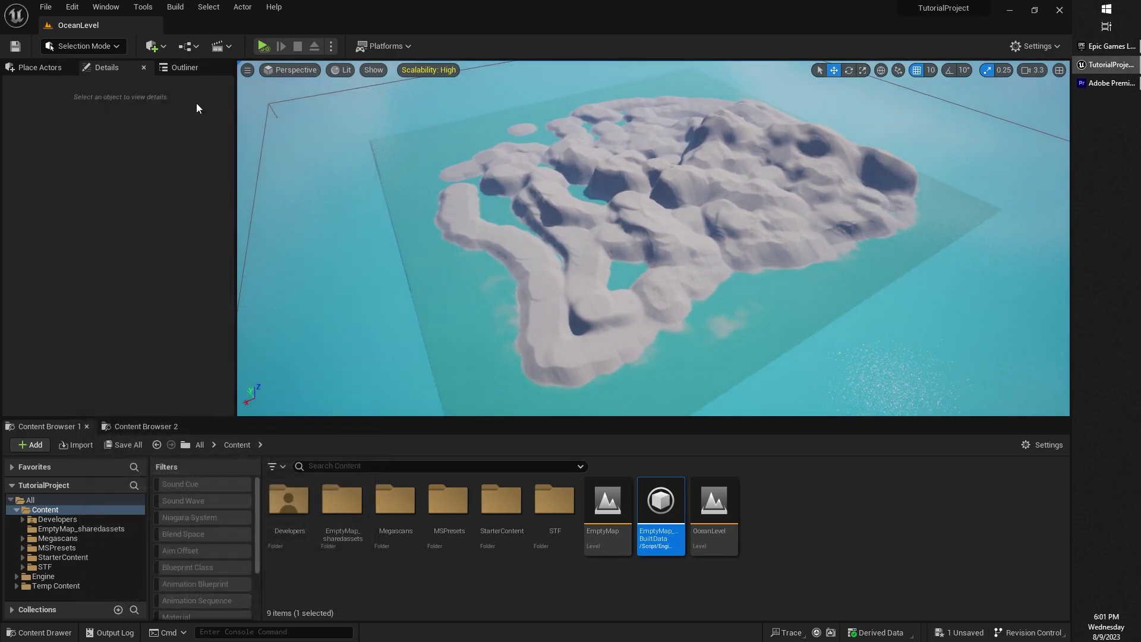
{"action": "left_click", "coordinate": [181, 67]}
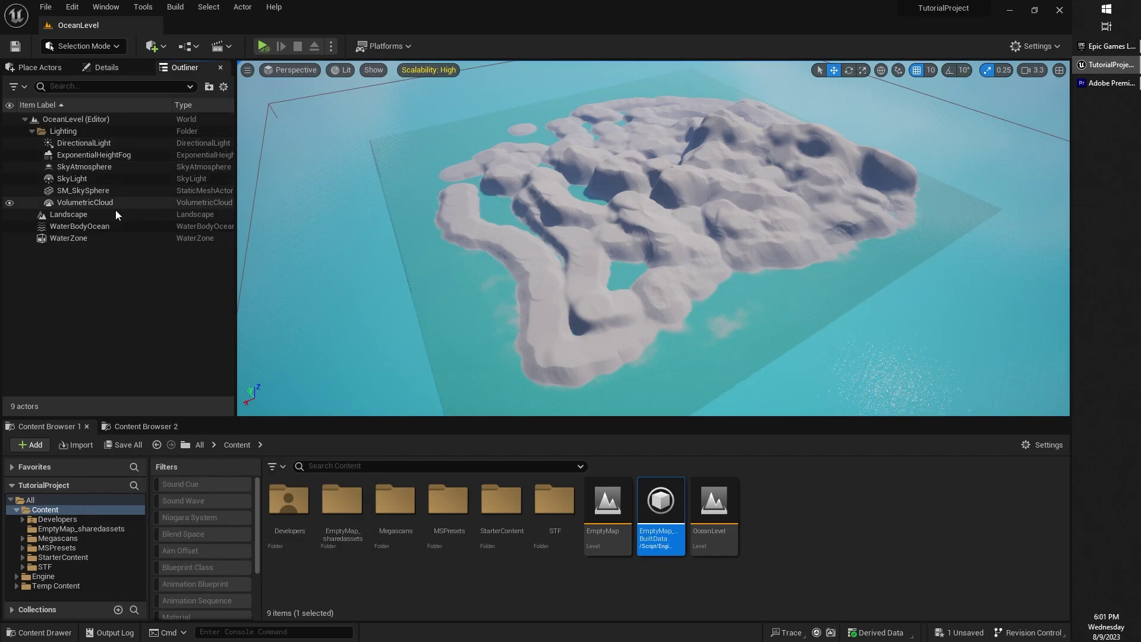
{"action": "left_click", "coordinate": [100, 227]}
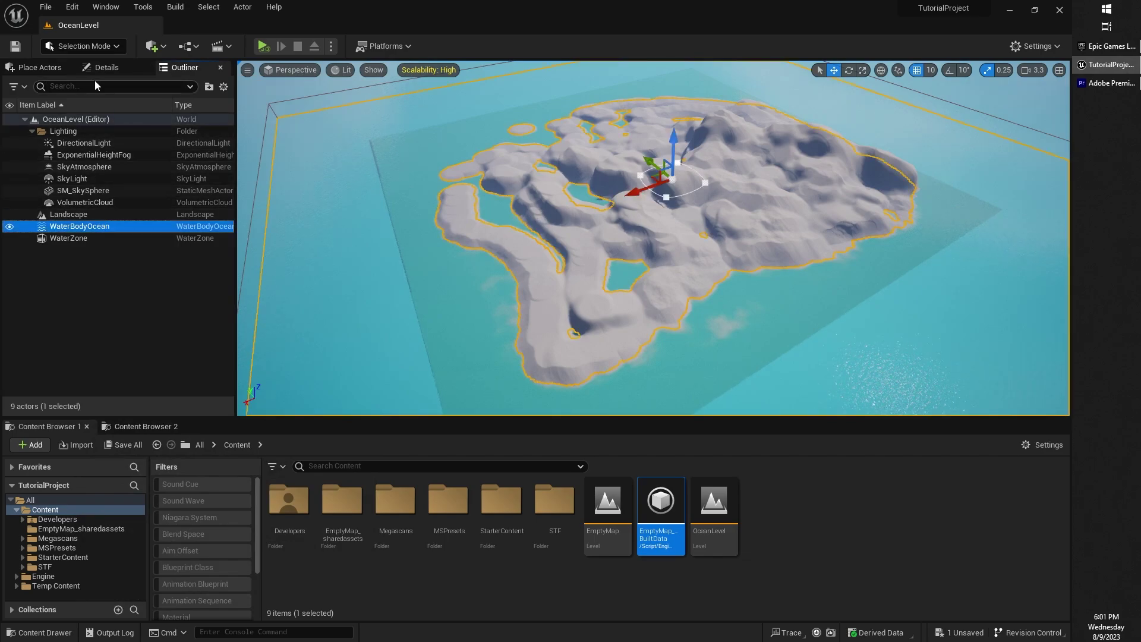
Look through the WaterBodyOcean's properties and filter them by "material".
{"action": "left_click", "coordinate": [107, 67]}
{"action": "scroll", "coordinate": [173, 364], "scroll_direction": "down", "scroll_amount": 2}
{"action": "scroll", "coordinate": [172, 361], "scroll_direction": "down", "scroll_amount": 8}
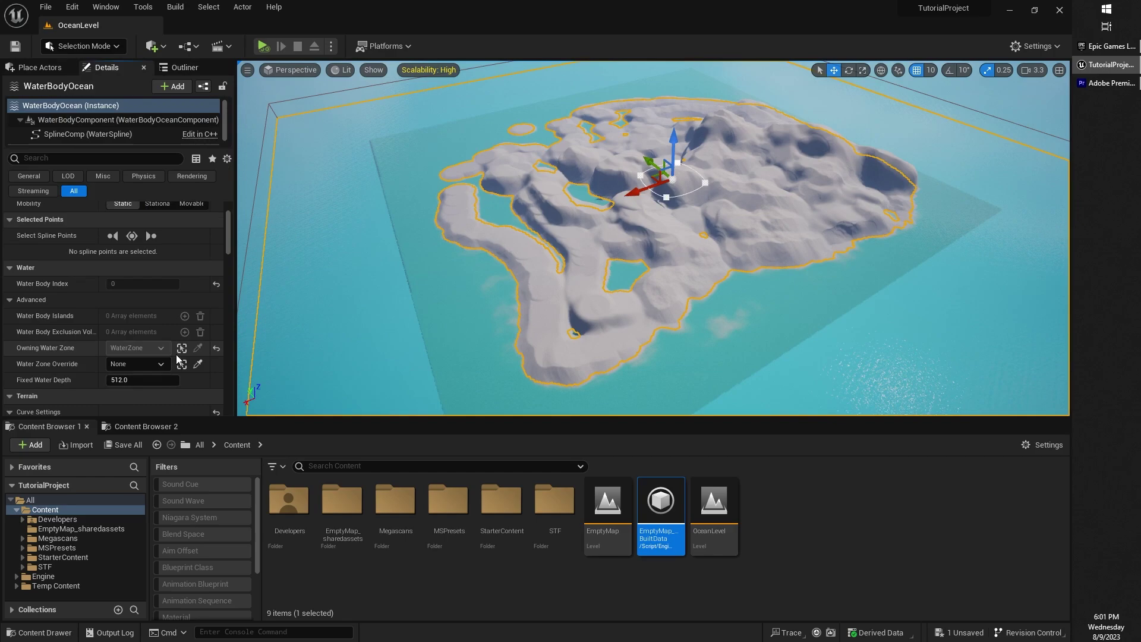
{"action": "scroll", "coordinate": [187, 359], "scroll_direction": "down", "scroll_amount": 12}
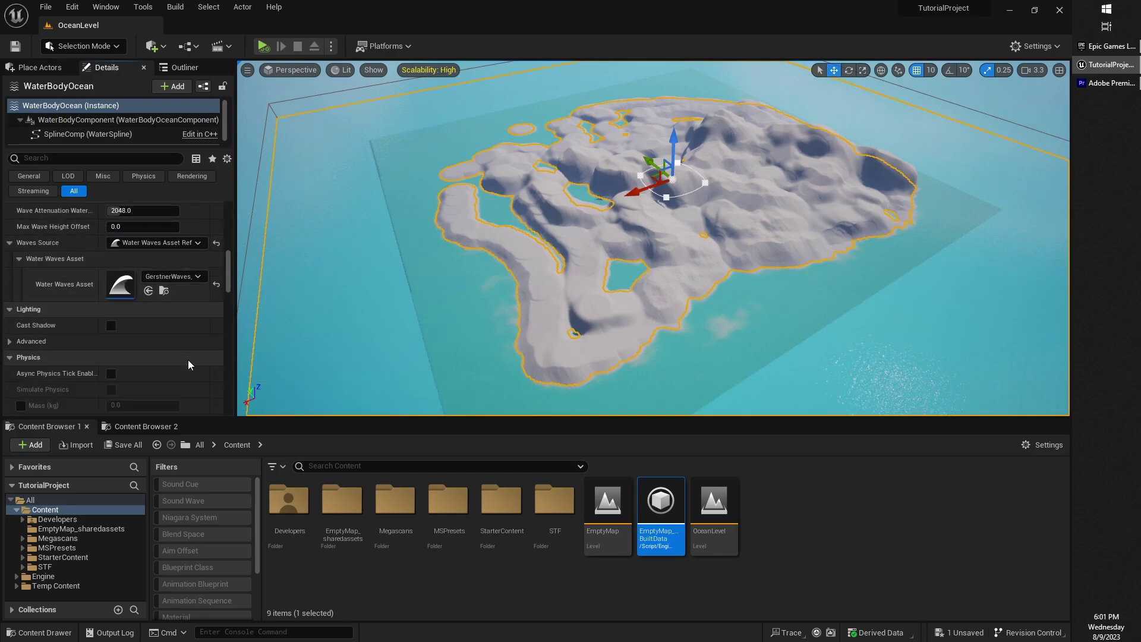
{"action": "scroll", "coordinate": [188, 366], "scroll_direction": "down", "scroll_amount": 5}
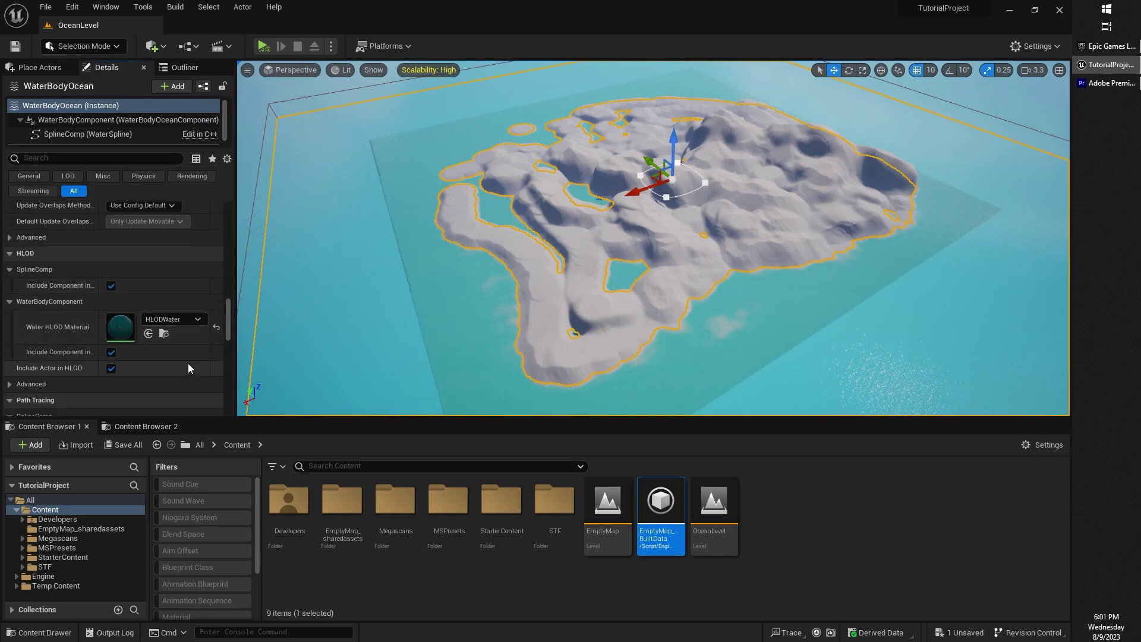
{"action": "scroll", "coordinate": [172, 343], "scroll_direction": "down", "scroll_amount": 5}
{"action": "left_click", "coordinate": [118, 158]}
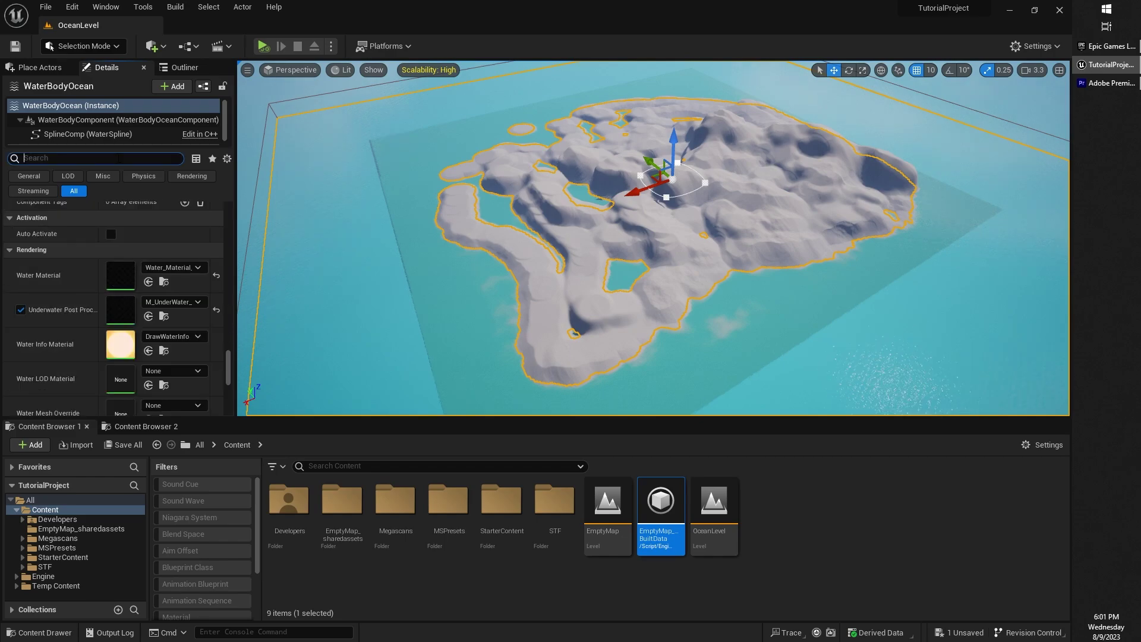
{"action": "type", "text": "mat"}
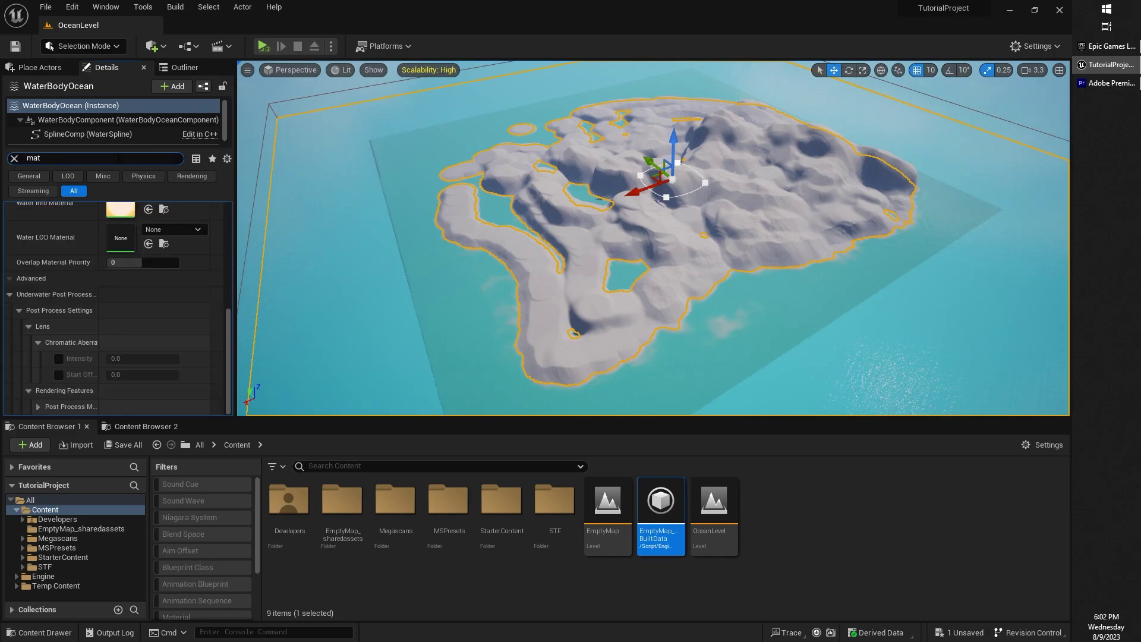
{"action": "type", "text": "erial"}
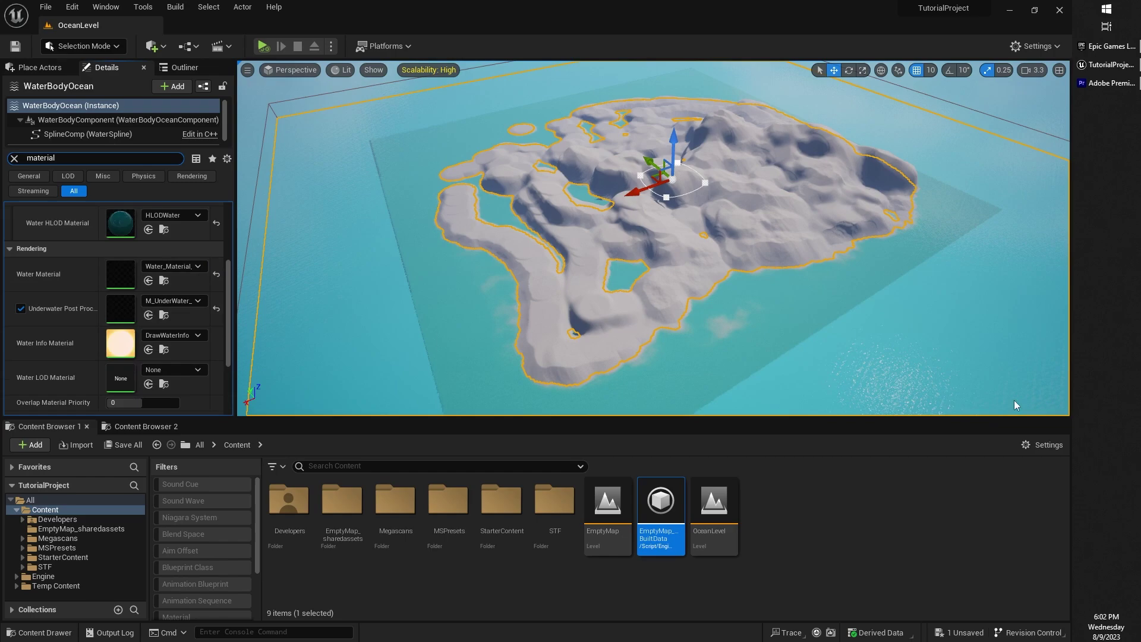
Open the Content Browser settings, and show the main Content folder in Content Browser 2 without the Material Instance filter.
{"action": "left_click", "coordinate": [1041, 449]}
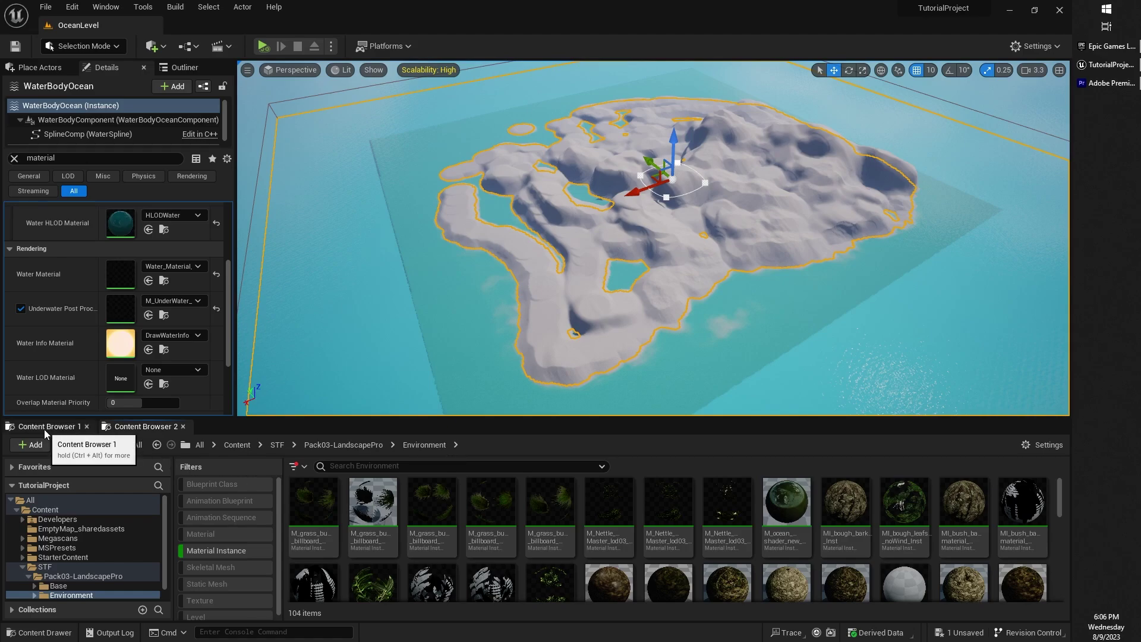
{"action": "left_click", "coordinate": [237, 446]}
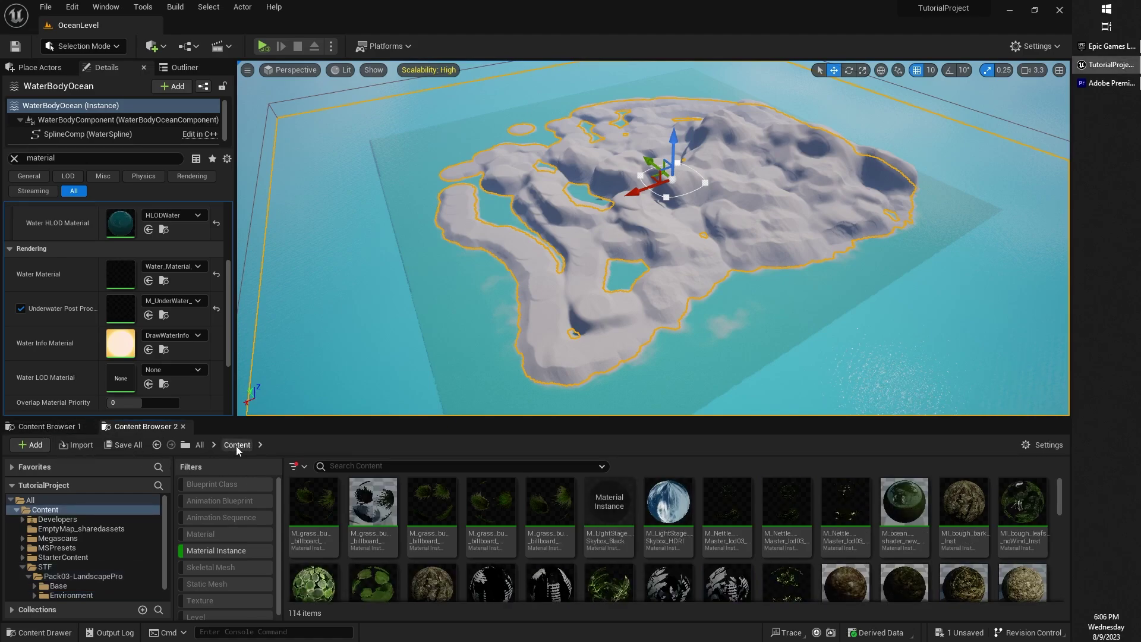
{"action": "left_click", "coordinate": [218, 549]}
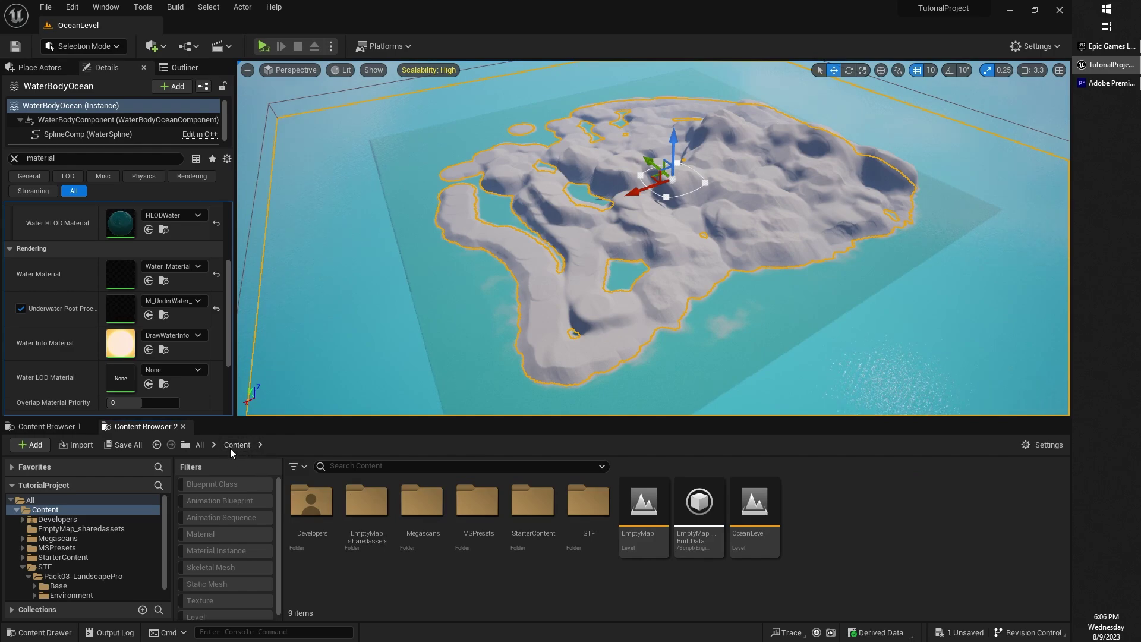
Locate the ocean's Water Material in the engine's Water Content and copy Water_Material_Ocean into the project's Content folder.
{"action": "left_click", "coordinate": [45, 427]}
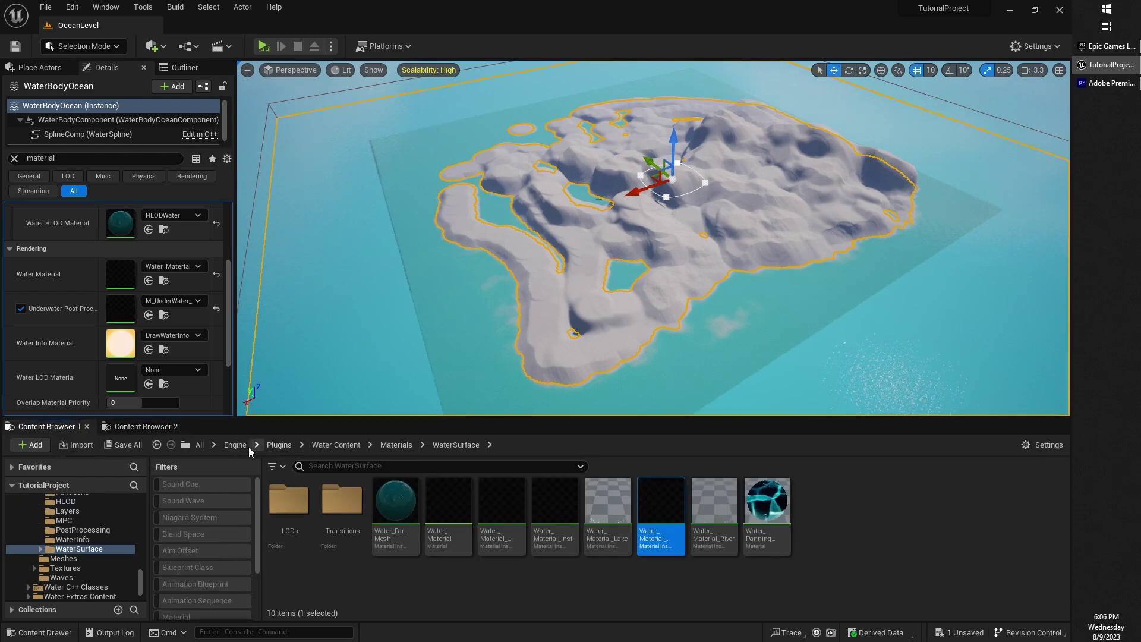
{"action": "left_click", "coordinate": [319, 447]}
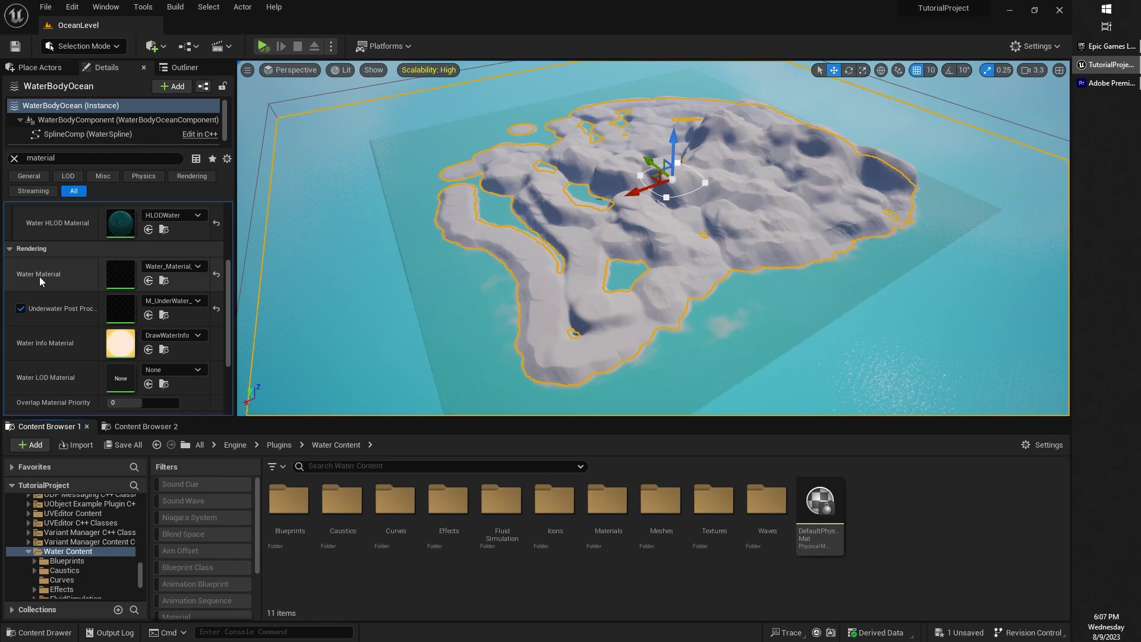
{"action": "left_click", "coordinate": [165, 281]}
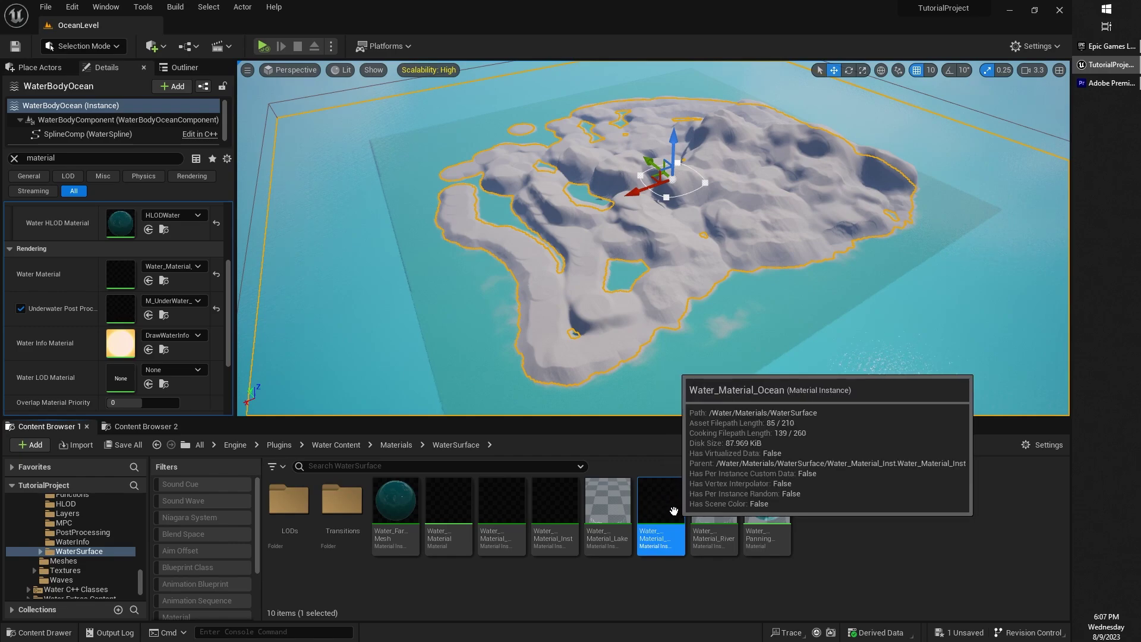
{"action": "left_click_drag", "start_coordinate": [667, 517], "coordinate": [849, 505]}
{"action": "left_click", "coordinate": [884, 541]}
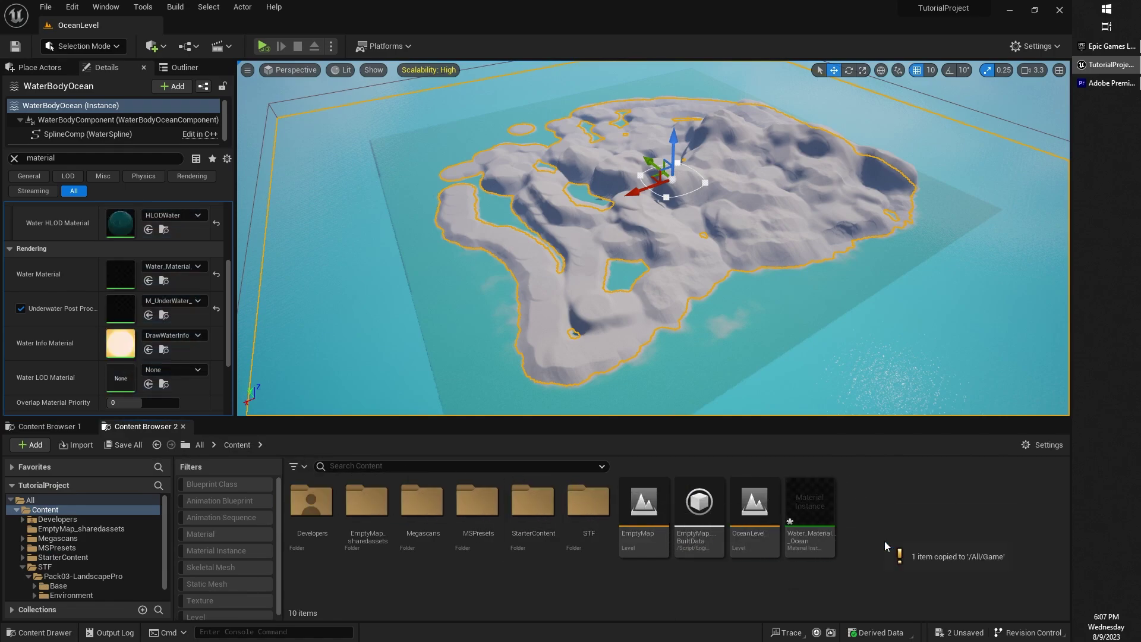
Rename the copied ocean material instance in the Content folder as Copyof_Water_Material_Ocean.
{"action": "left_click", "coordinate": [815, 514]}
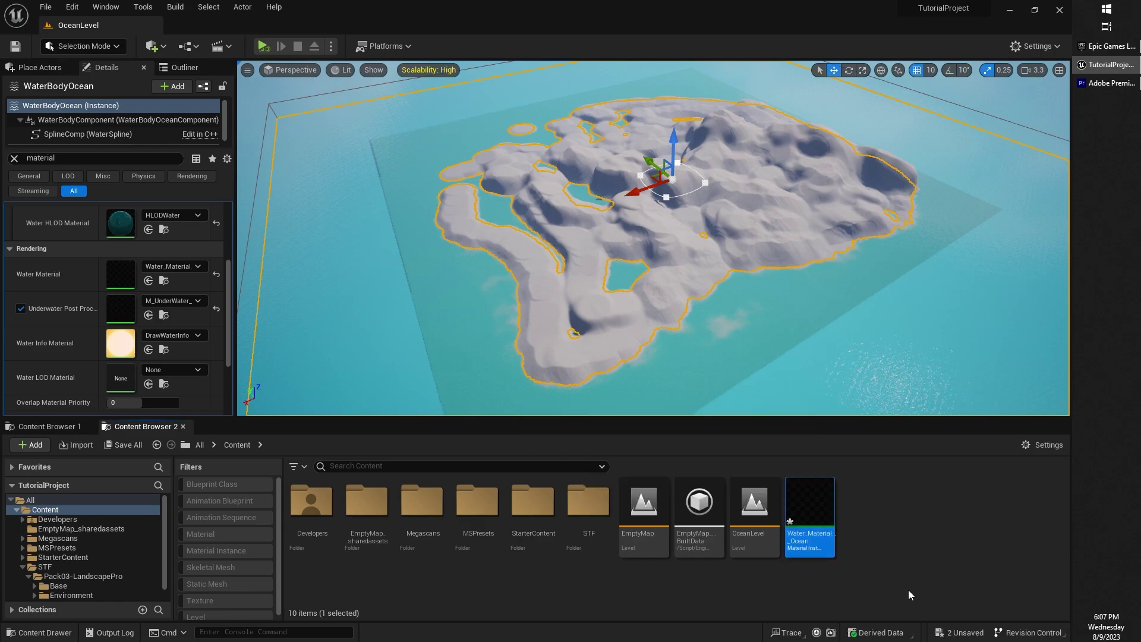
{"action": "key", "text": "F2"}
{"action": "key", "text": "Home"}
{"action": "type", "text": "Copyof_"}
{"action": "key", "text": "Return"}
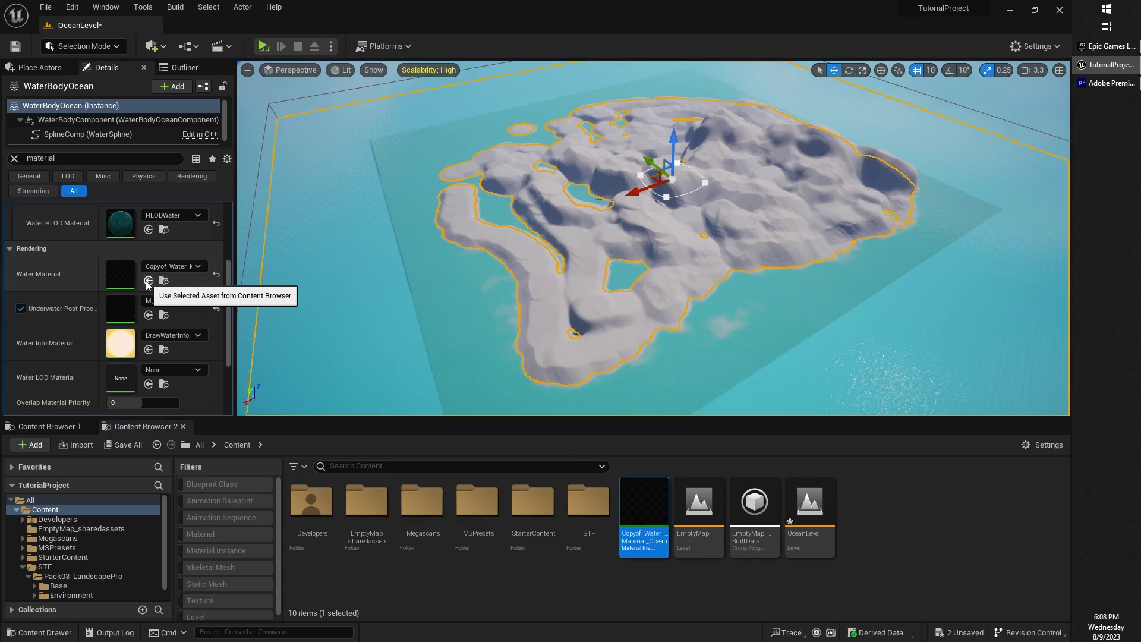
Inspect the island and its surrounding water with the copied ocean material applied, and save the level.
{"action": "key", "text": "w"}
{"action": "right_click_drag", "start_coordinate": [576, 311], "coordinate": [517, 321]}
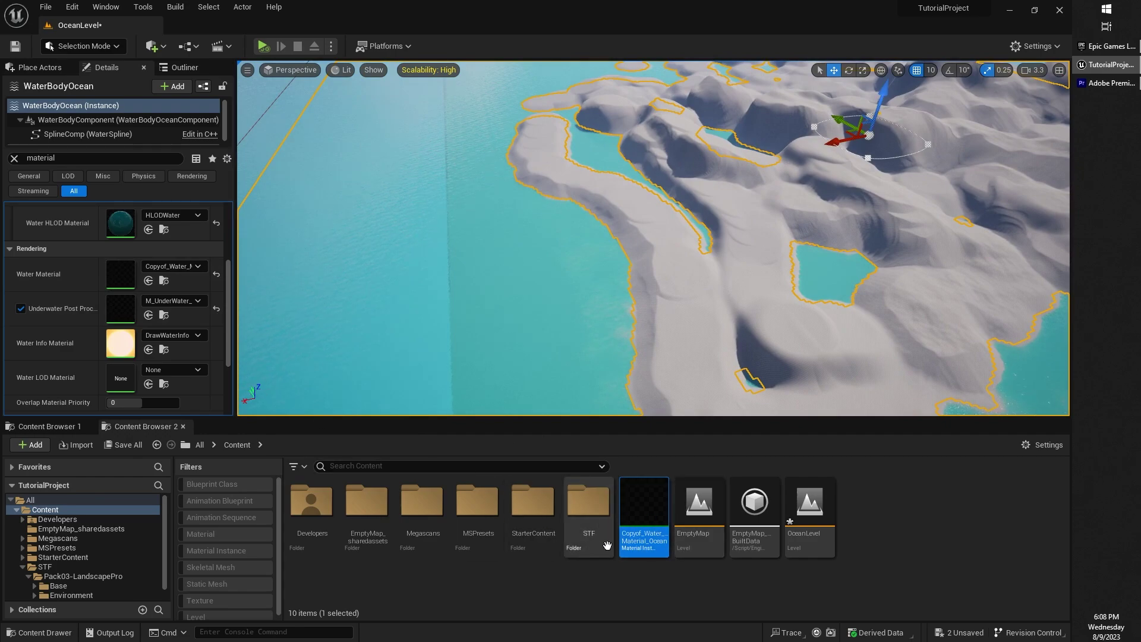
{"action": "key", "text": "f"}
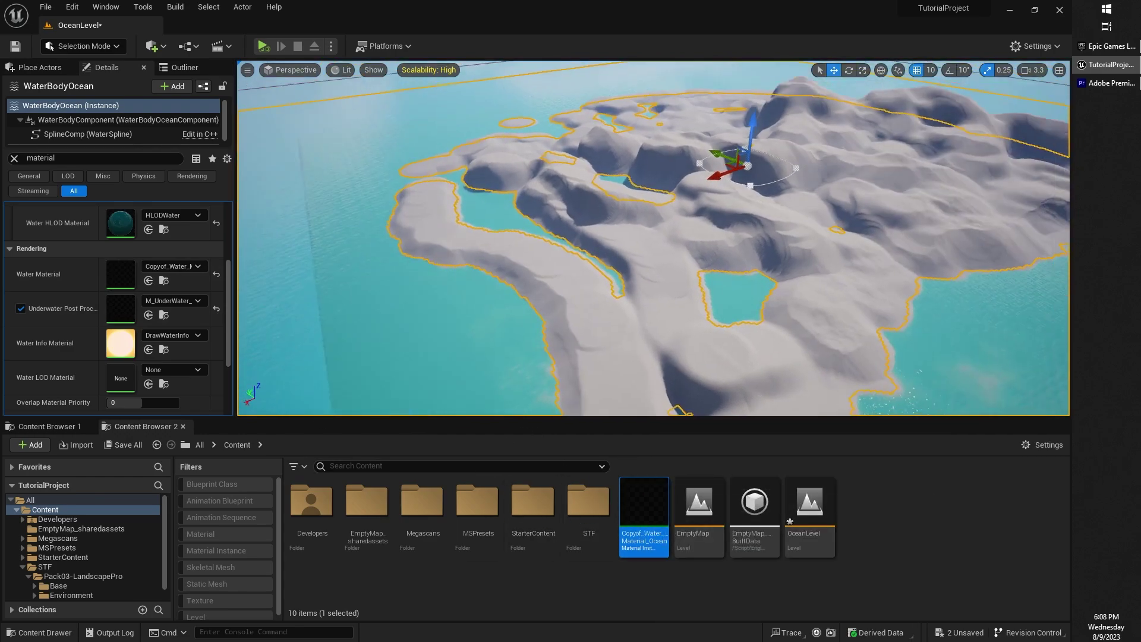
{"action": "mouse_move", "coordinate": [500, 323]}
{"action": "right_mouse_down"}
{"action": "mouse_move", "coordinate": [600, 350]}
{"action": "mouse_move", "coordinate": [500, 324]}
{"action": "right_mouse_up"}
{"action": "key", "text": "ctrl+s"}
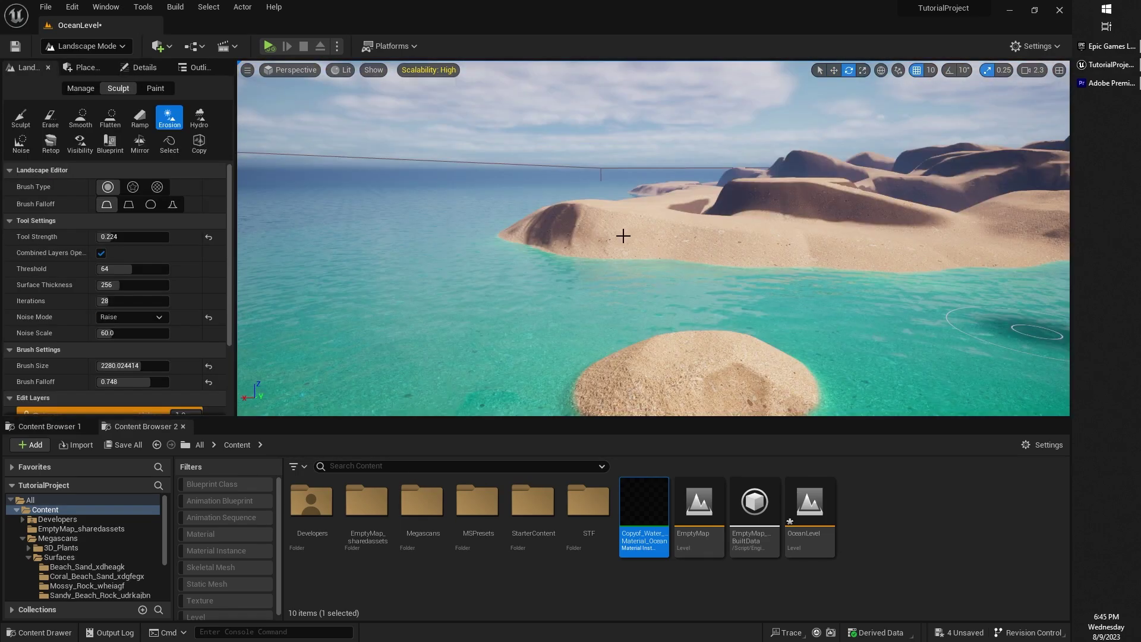
Examine the water's colour and transparency around the small sand island and the nearby sandy shoreline.
{"action": "right_click_drag", "start_coordinate": [622, 234], "coordinate": [675, 203]}
{"action": "left_click", "coordinate": [106, 7]}
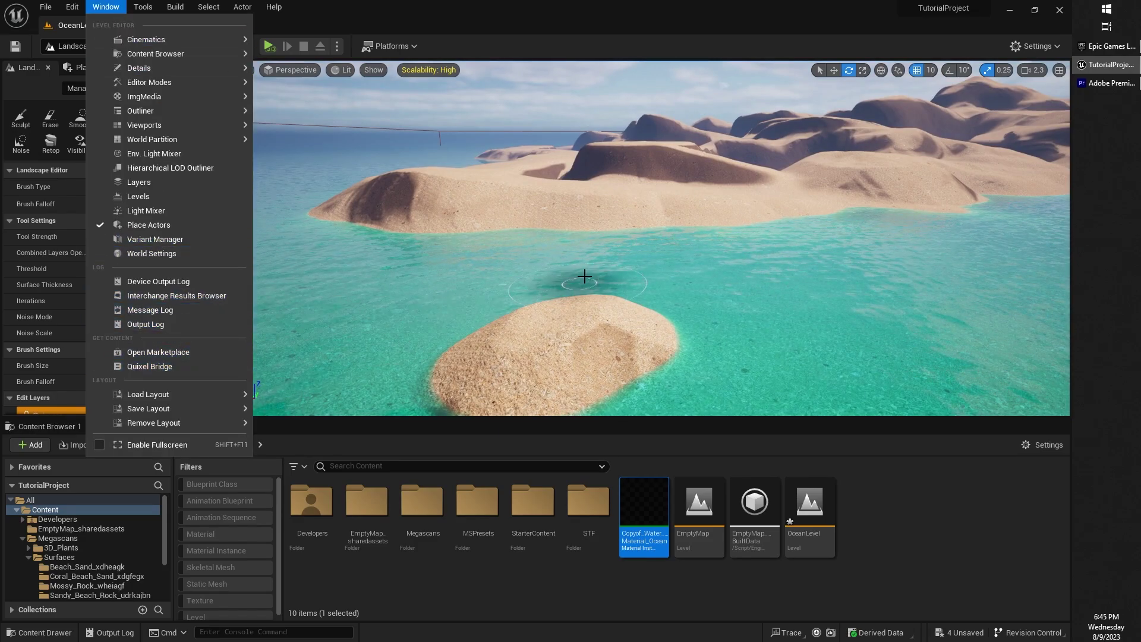
{"action": "right_click_drag", "start_coordinate": [585, 261], "coordinate": [550, 270]}
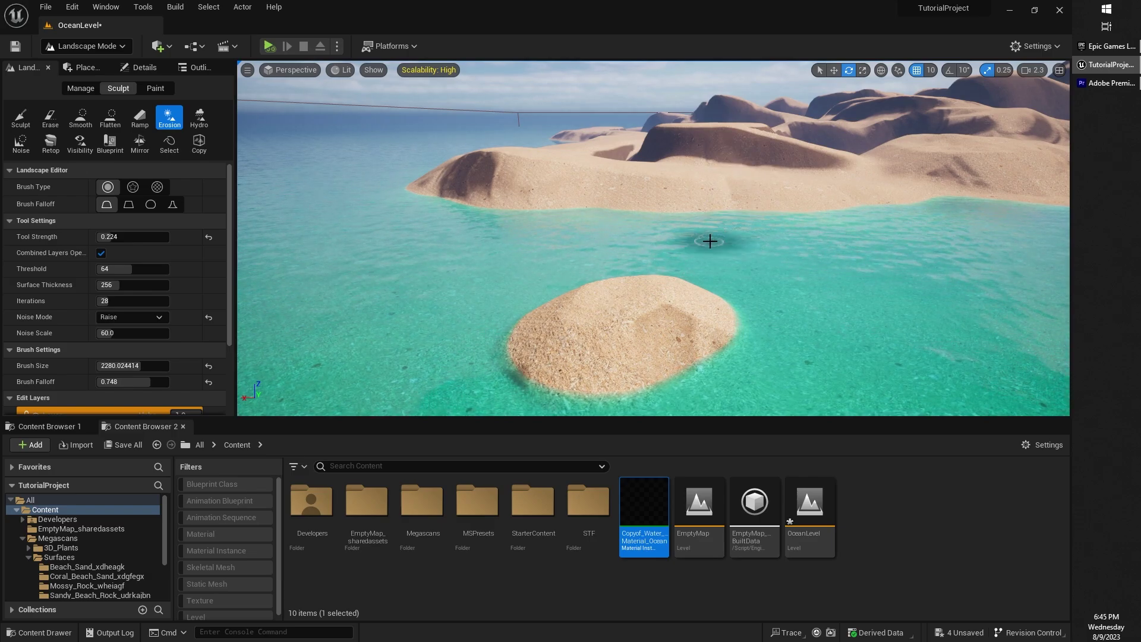
{"action": "right_click_drag", "start_coordinate": [720, 196], "coordinate": [720, 196]}
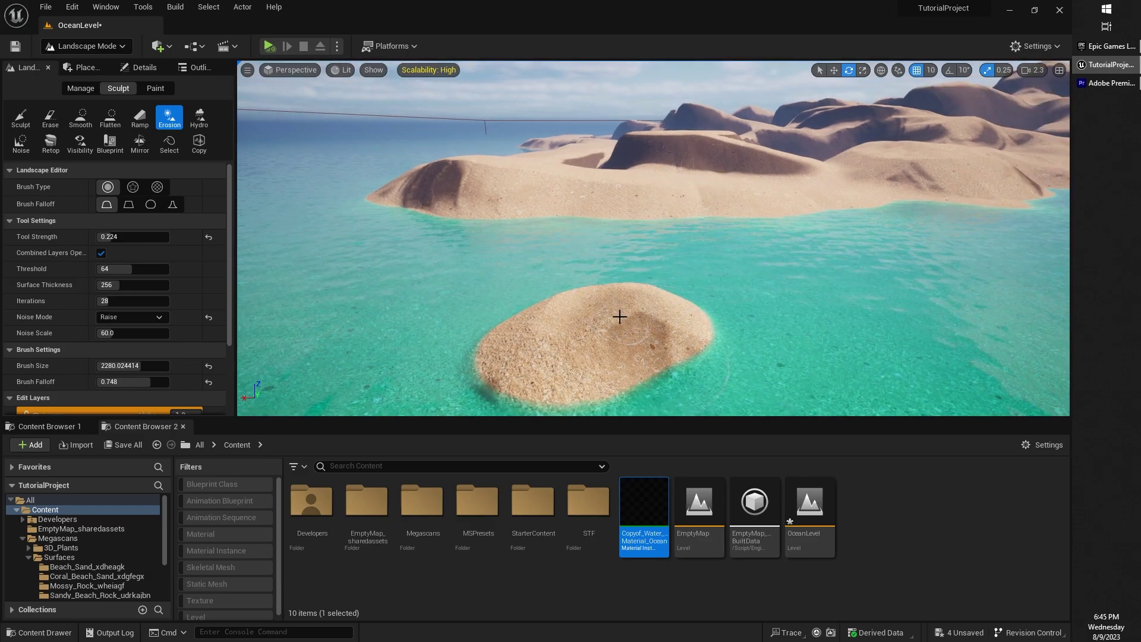
{"action": "right_click_drag", "start_coordinate": [656, 225], "coordinate": [656, 225]}
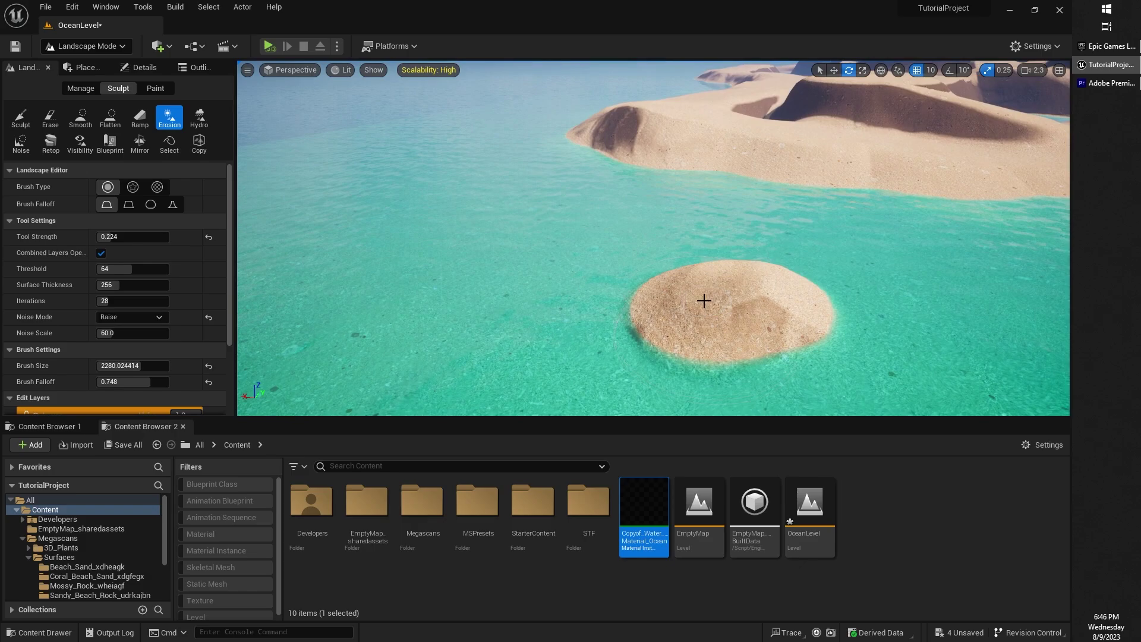
{"action": "right_click_drag", "start_coordinate": [705, 301], "coordinate": [706, 301]}
{"action": "right_click_drag", "start_coordinate": [701, 394], "coordinate": [701, 395]}
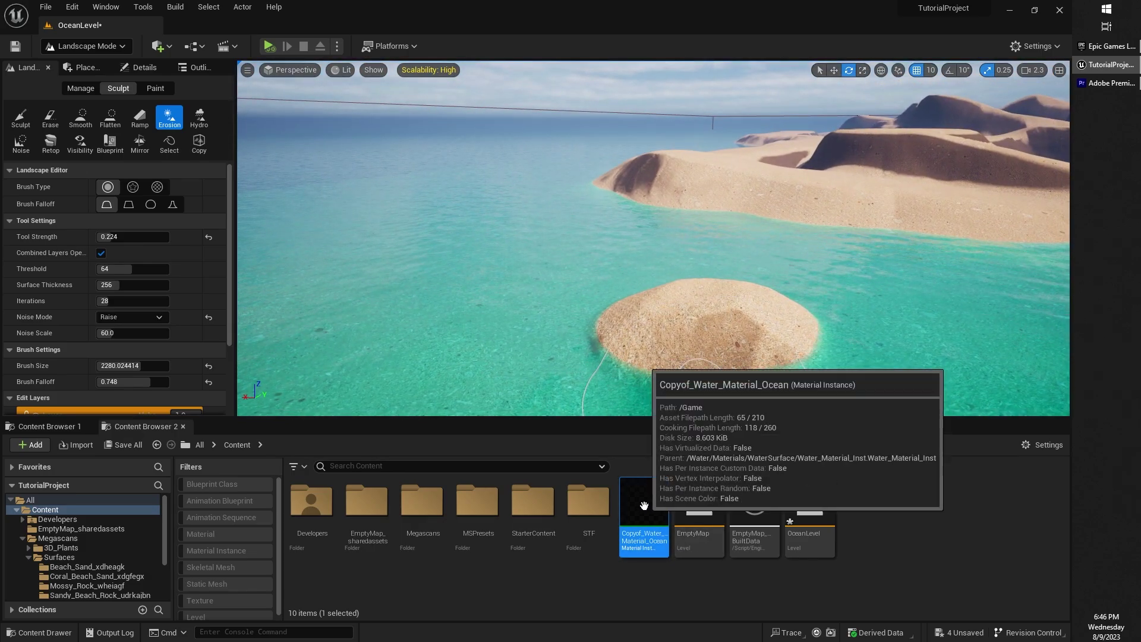
Open Copyof_Water_Material_Ocean and enable the Absorption and Scattering overrides under Global Vector Parameter Values.
{"action": "double_click", "coordinate": [644, 505]}
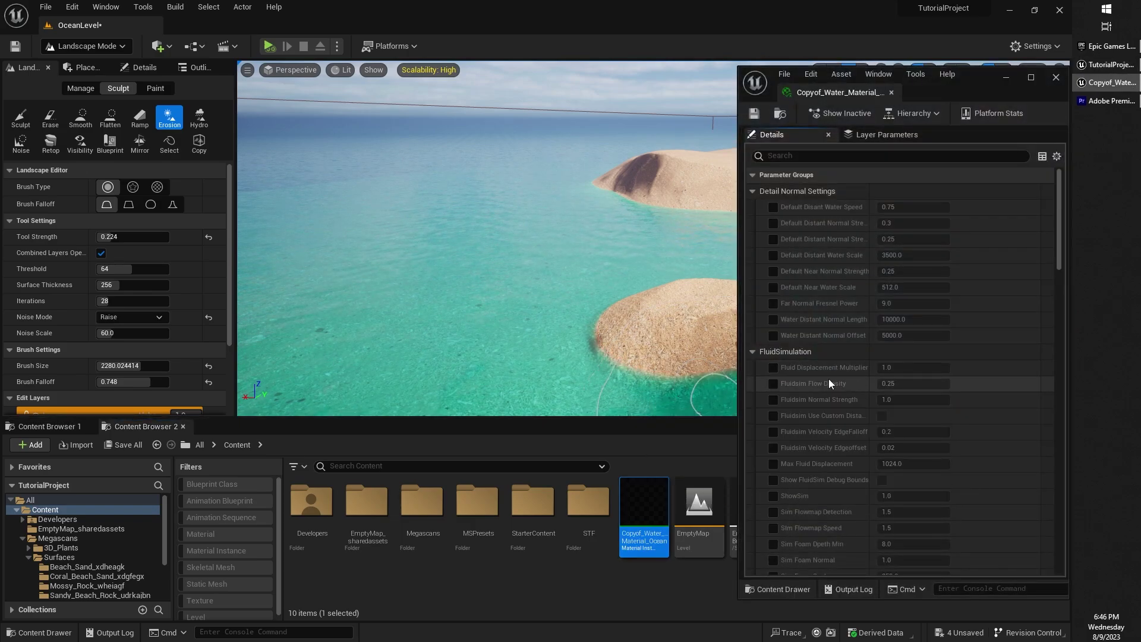
{"action": "scroll", "coordinate": [1056, 247], "scroll_direction": "down", "scroll_amount": 10}
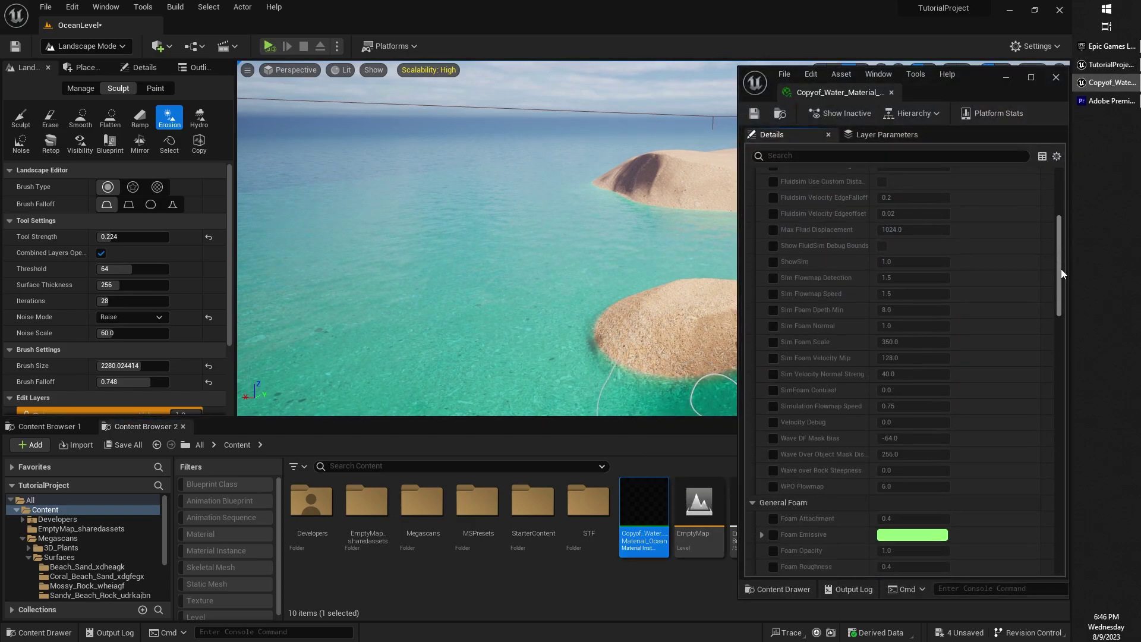
{"action": "left_click_drag", "start_coordinate": [1061, 293], "coordinate": [1050, 462]}
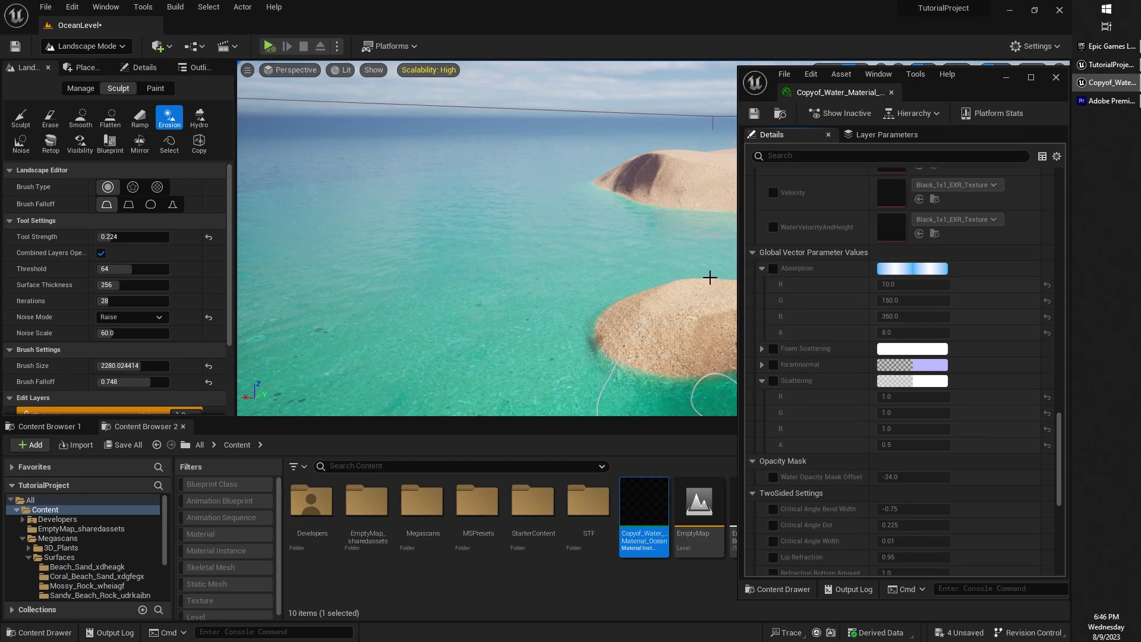
{"action": "right_click_drag", "start_coordinate": [708, 277], "coordinate": [751, 303]}
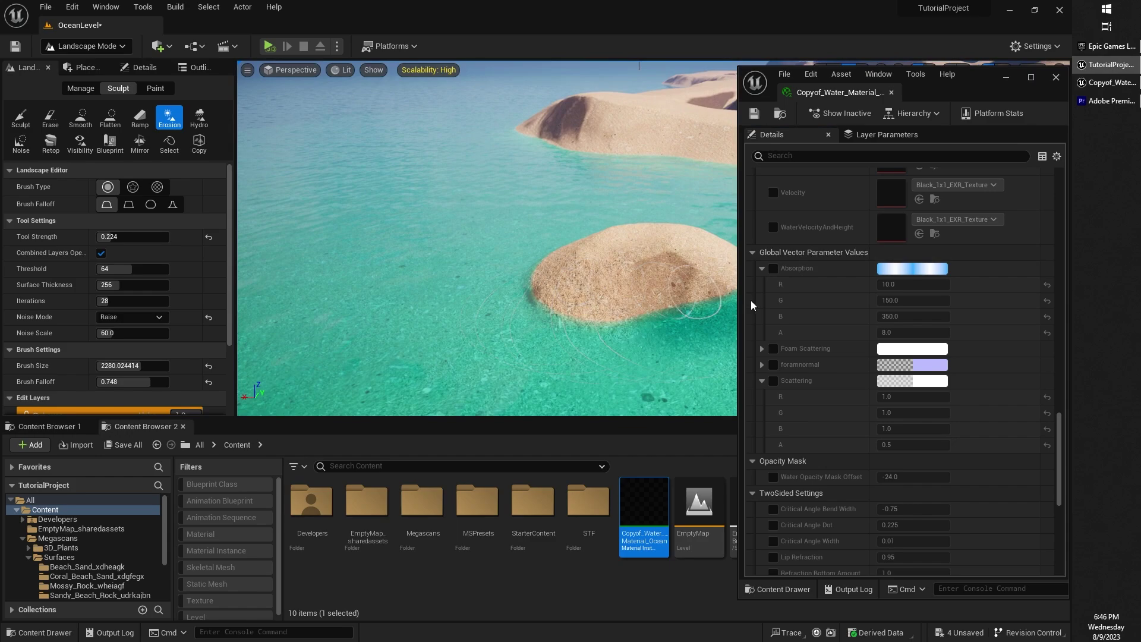
{"action": "left_click", "coordinate": [775, 280]}
{"action": "left_click", "coordinate": [774, 269]}
{"action": "left_click", "coordinate": [773, 381]}
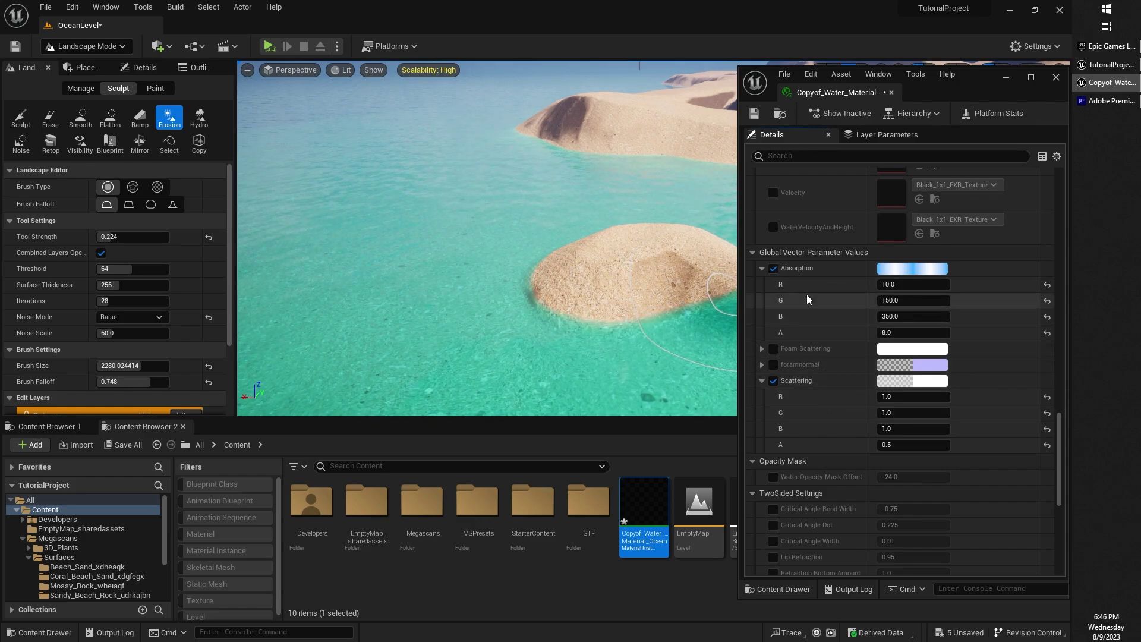
Set the Scattering A value of the ocean material to 0 and inspect the water near the island.
{"action": "right_click_drag", "start_coordinate": [609, 250], "coordinate": [593, 254]}
{"action": "left_click", "coordinate": [910, 445]}
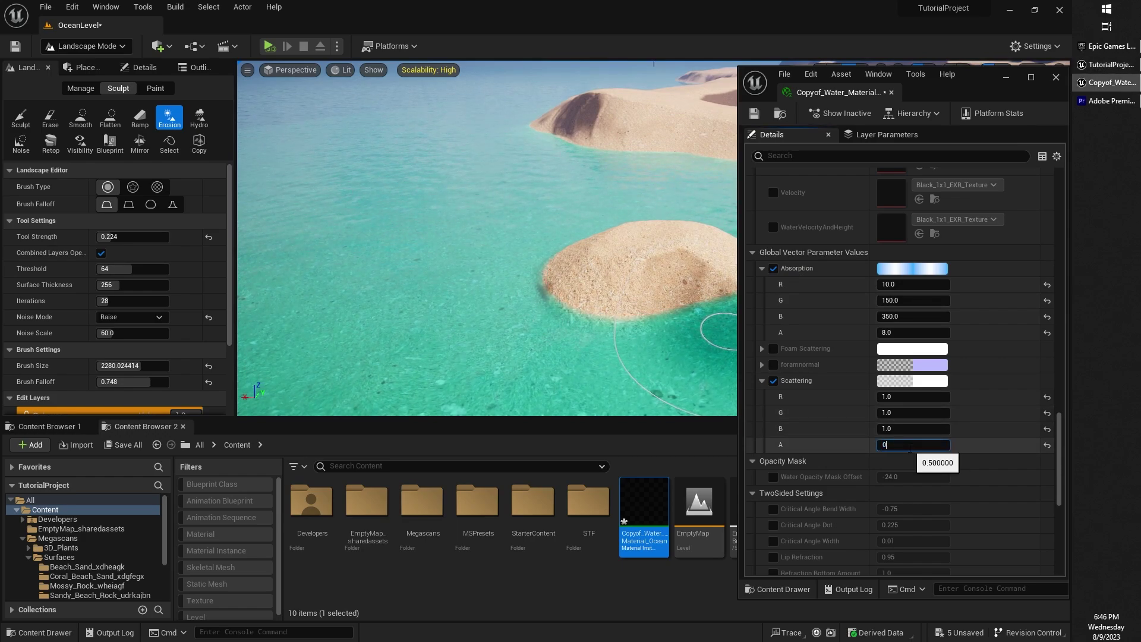
{"action": "key", "text": "Return"}
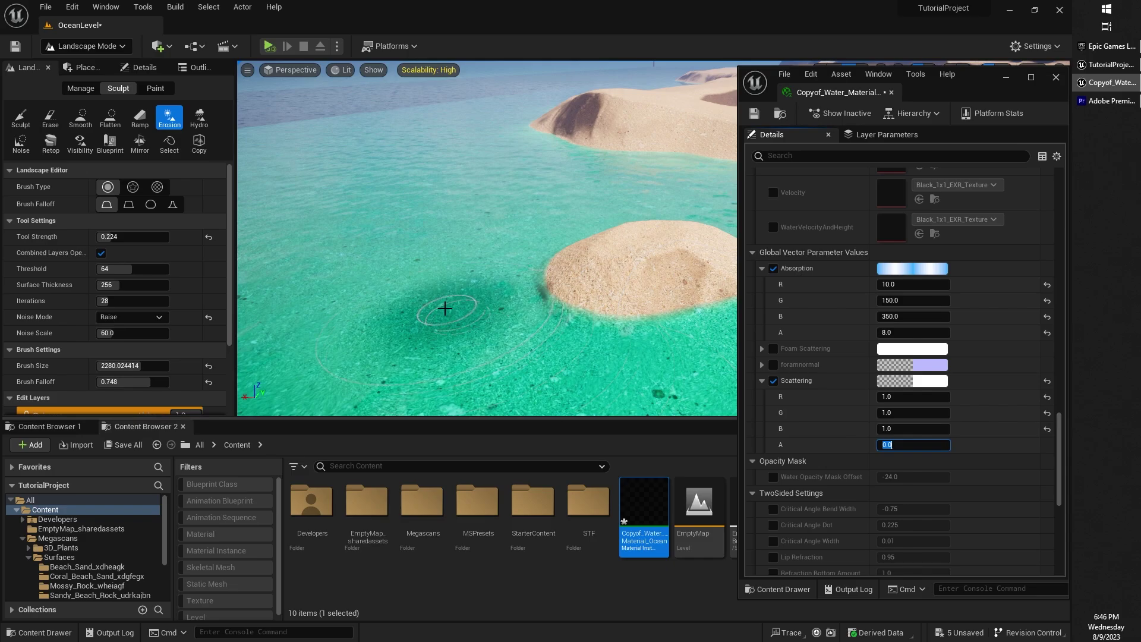
{"action": "right_click_drag", "start_coordinate": [443, 308], "coordinate": [463, 294]}
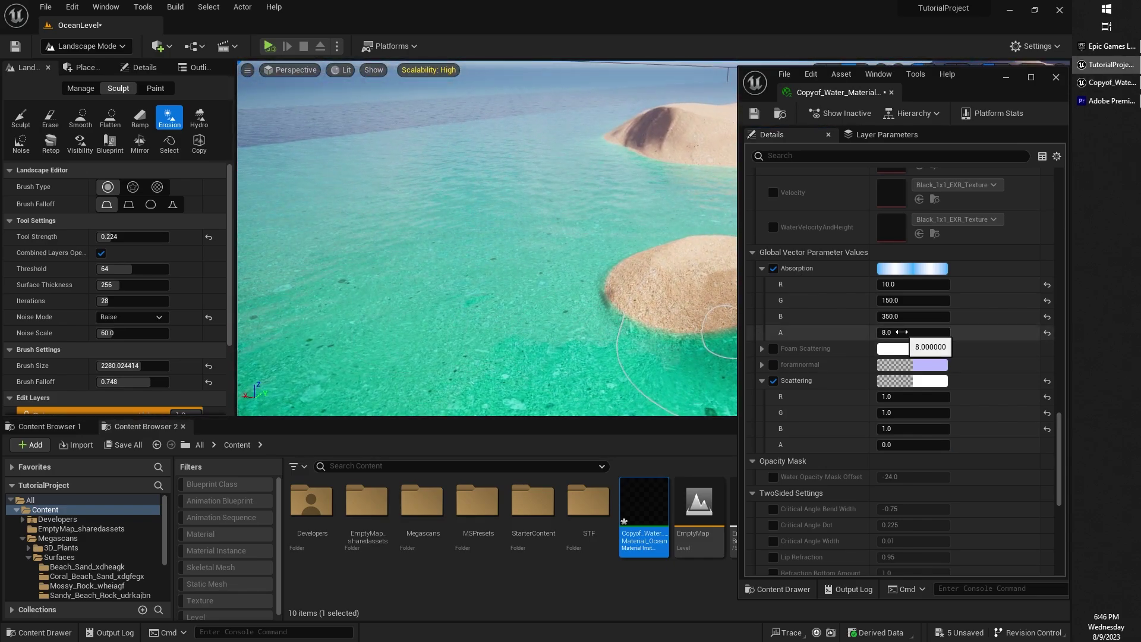
Lower the Absorption A value of the ocean material to about 2.02 to get clearer, bluer water around the island.
{"action": "left_click", "coordinate": [901, 333]}
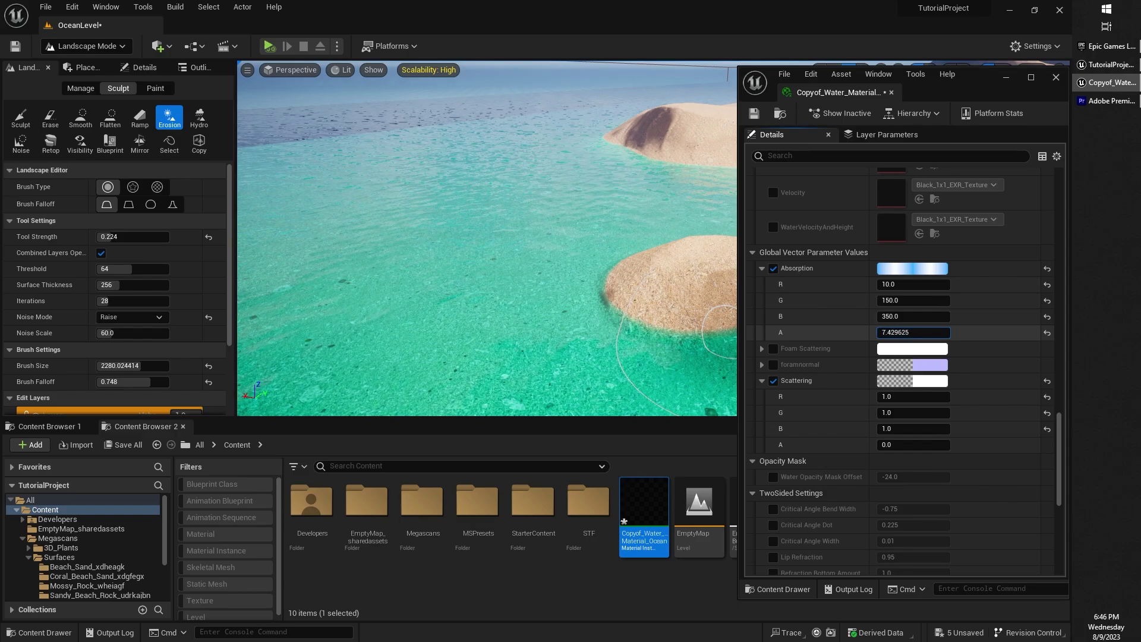
{"action": "left_click_drag", "start_coordinate": [915, 332], "coordinate": [909, 335]}
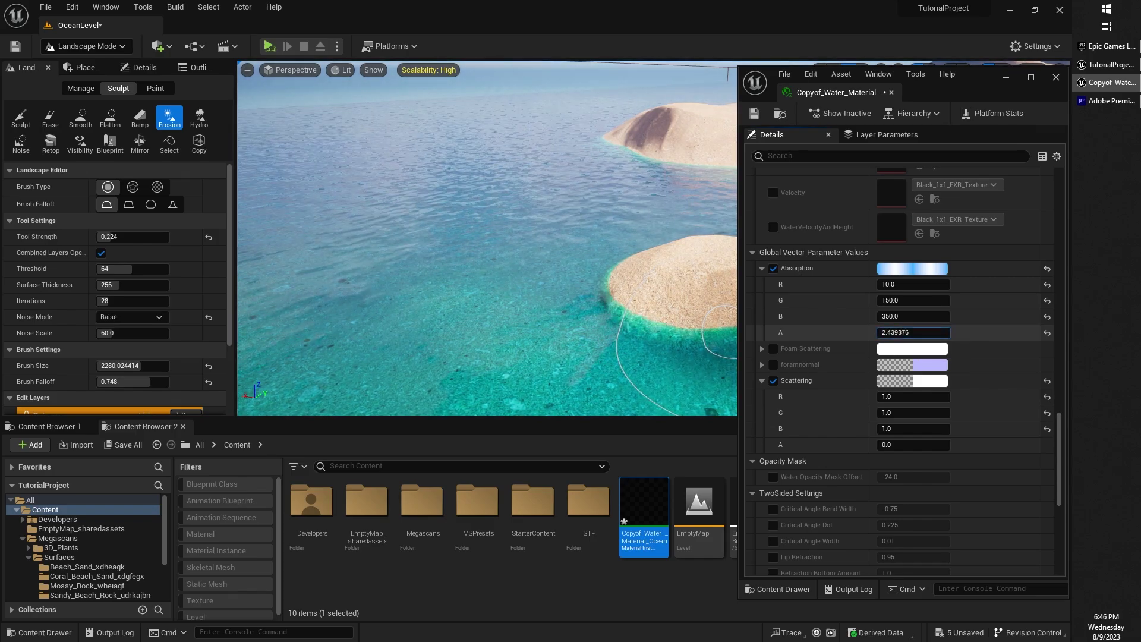
{"action": "left_click_drag", "start_coordinate": [906, 333], "coordinate": [896, 336]}
{"action": "right_click_drag", "start_coordinate": [632, 305], "coordinate": [730, 325]}
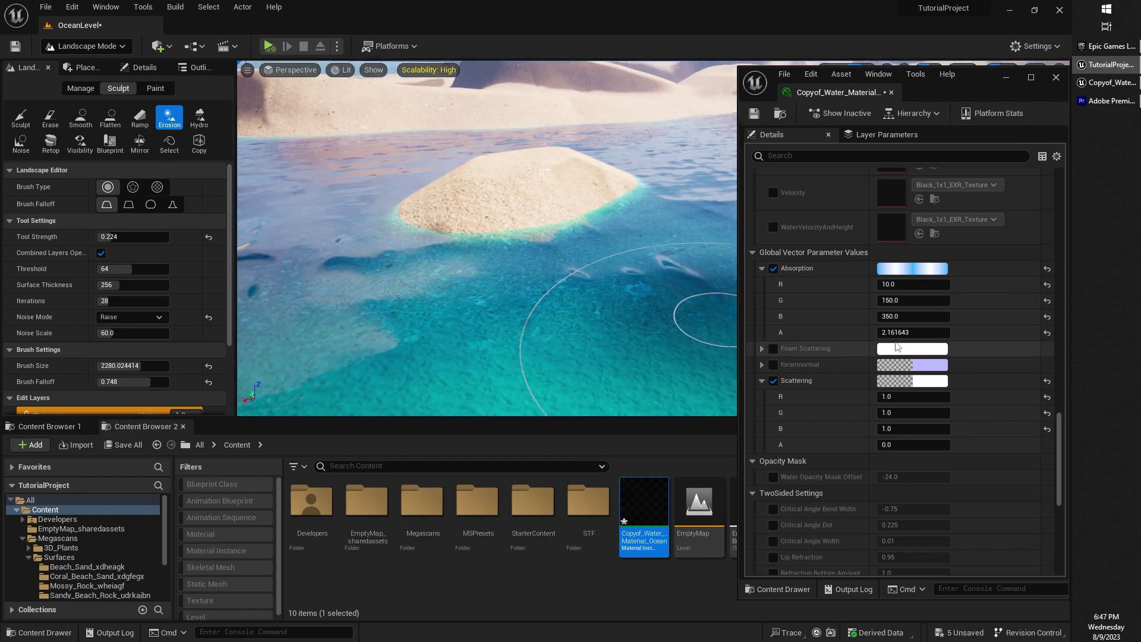
{"action": "left_click_drag", "start_coordinate": [897, 333], "coordinate": [889, 334]}
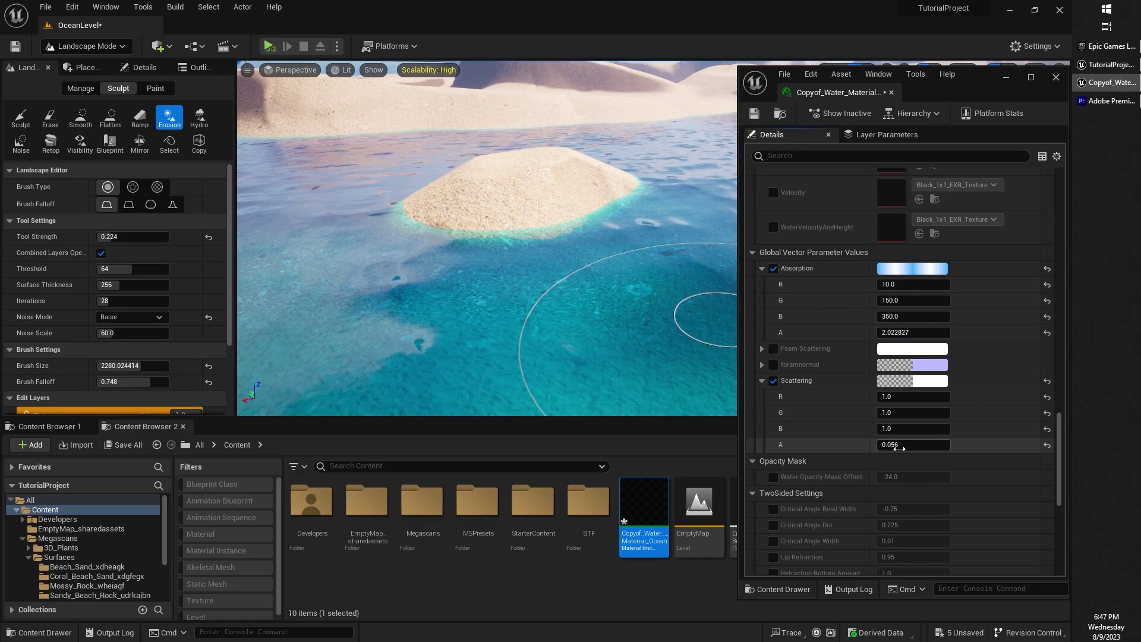
Set the Scattering A value to 0.144, inspect the ocean out to the water zone's edge, and close the material instance.
{"action": "left_click_drag", "start_coordinate": [897, 445], "coordinate": [888, 444]}
{"action": "right_click_drag", "start_coordinate": [701, 320], "coordinate": [469, 297]}
{"action": "key", "text": "w"}
{"action": "key", "text": "e"}
{"action": "key", "text": "q"}
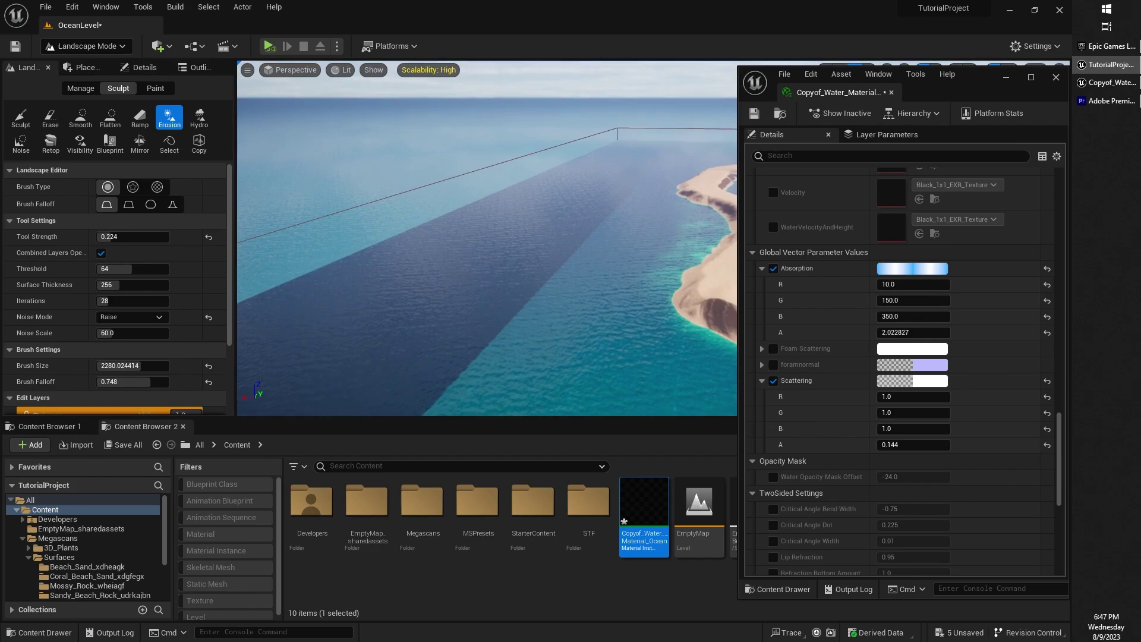
{"action": "right_click_drag", "start_coordinate": [460, 223], "coordinate": [362, 215]}
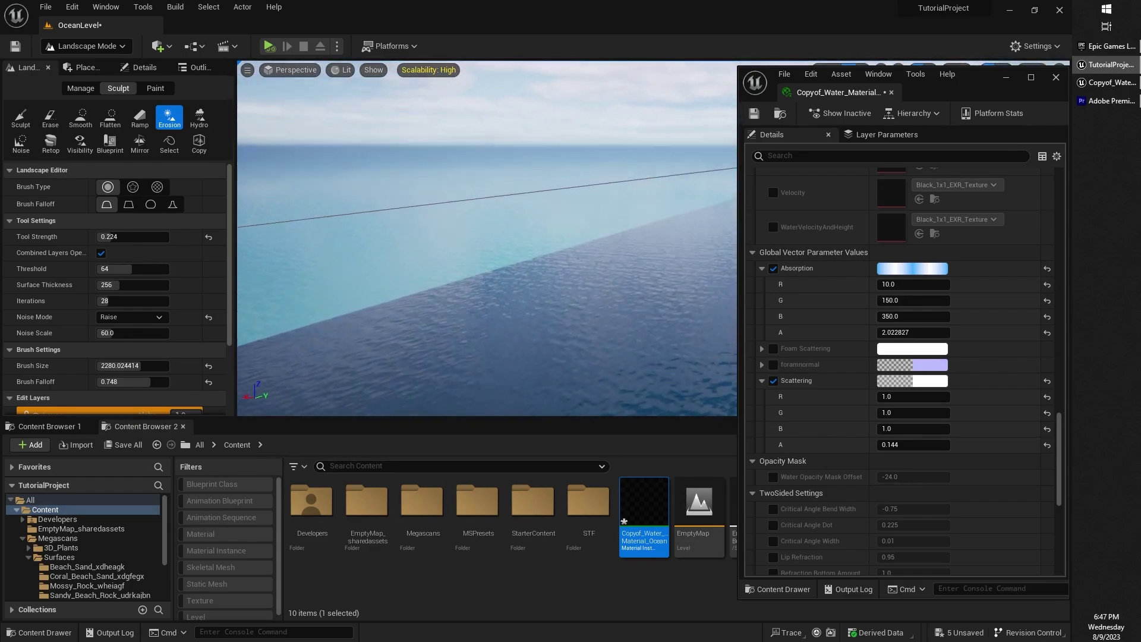
{"action": "right_click_drag", "start_coordinate": [518, 247], "coordinate": [518, 297]}
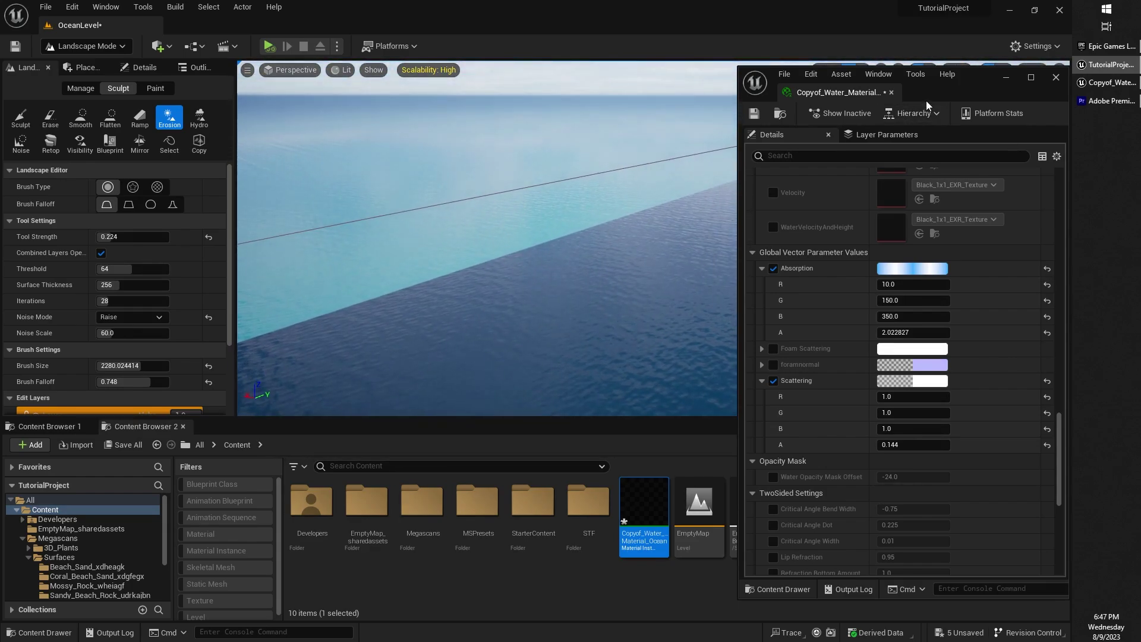
{"action": "left_click", "coordinate": [891, 92]}
Switch from Landscape Mode to Selection Mode and show the WaterZone actor's material properties.
{"action": "right_click_drag", "start_coordinate": [701, 258], "coordinate": [701, 240]}
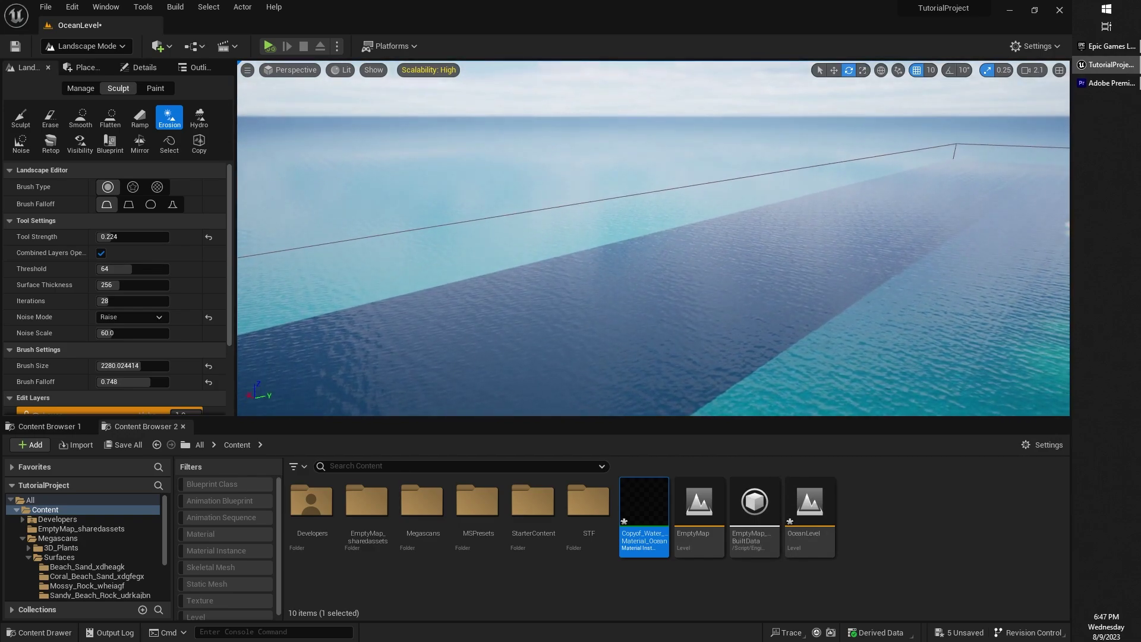
{"action": "right_click_drag", "start_coordinate": [556, 300], "coordinate": [583, 305]}
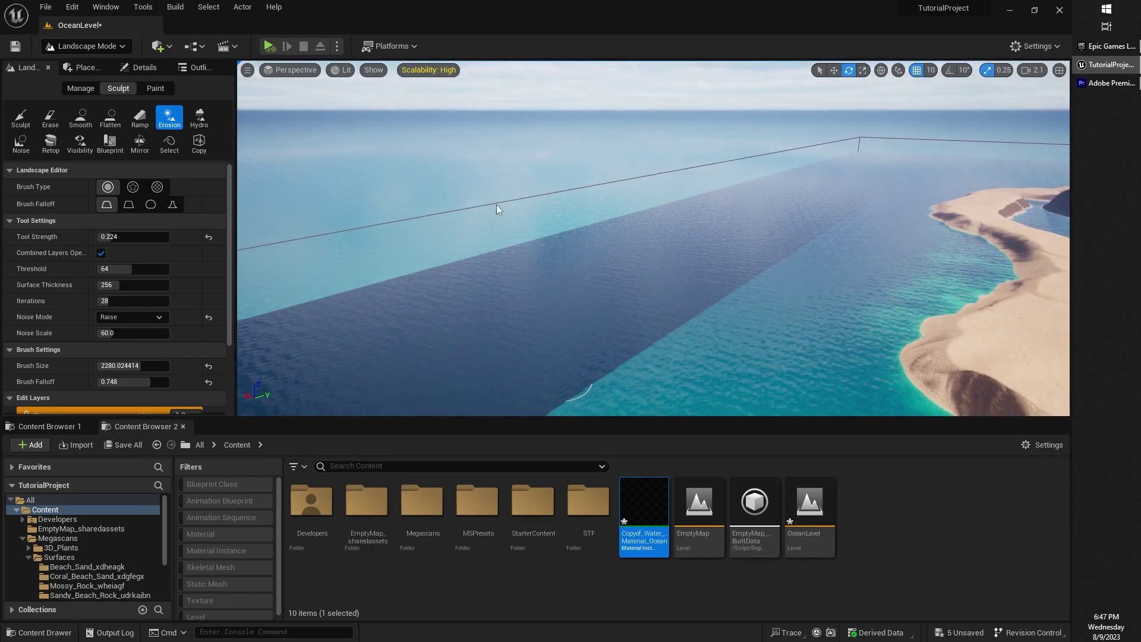
{"action": "left_click", "coordinate": [197, 67]}
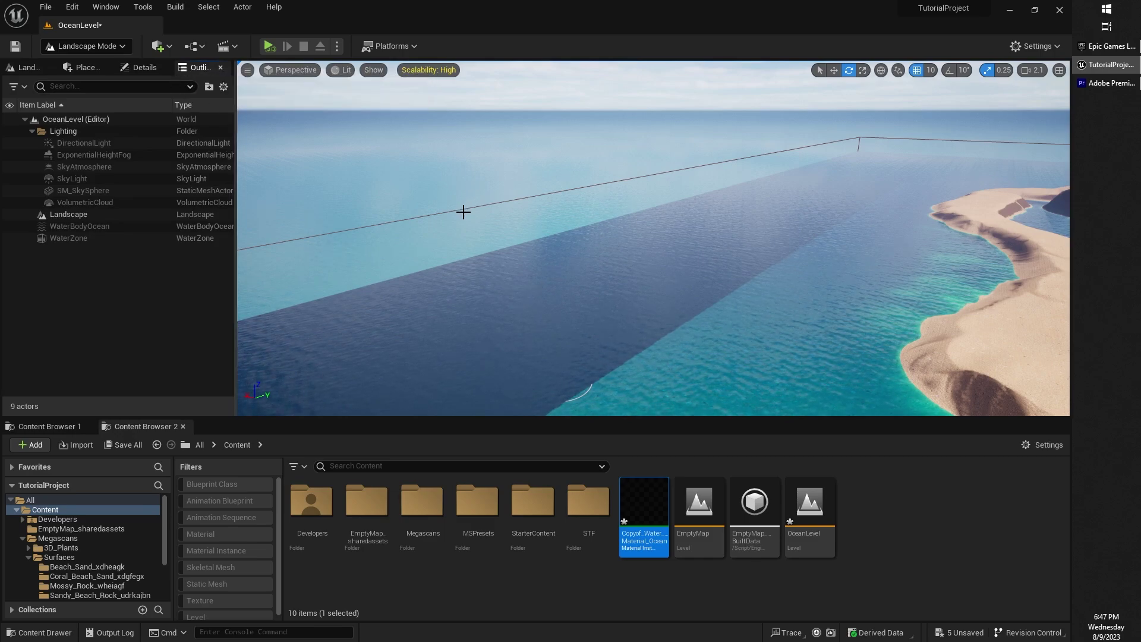
{"action": "left_click", "coordinate": [89, 46]}
{"action": "left_click", "coordinate": [89, 64]}
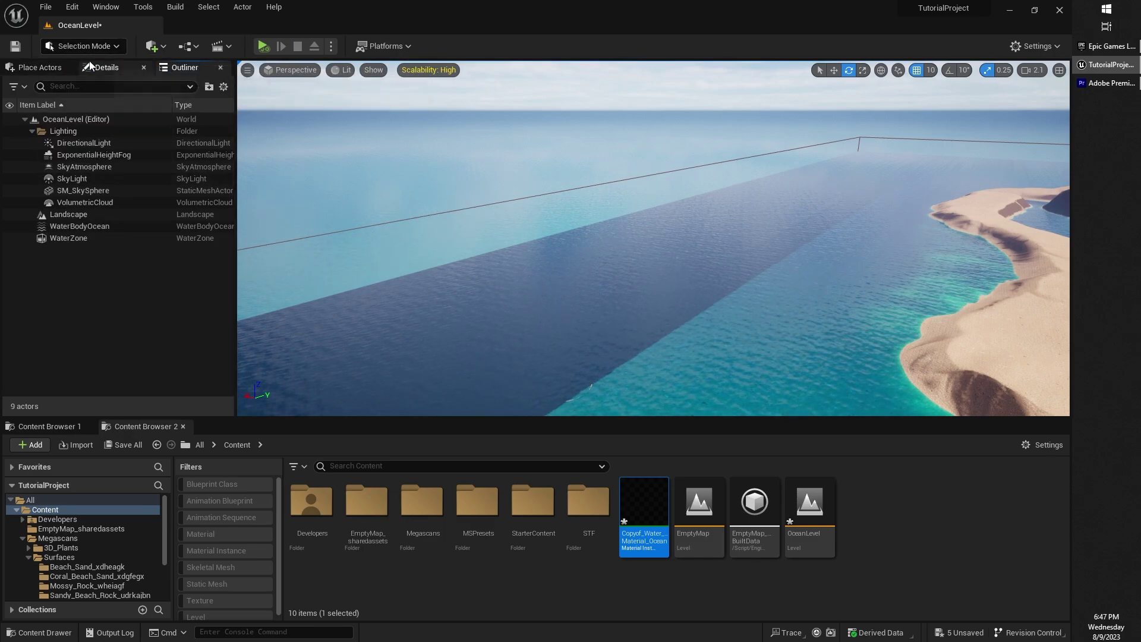
{"action": "left_click", "coordinate": [89, 241]}
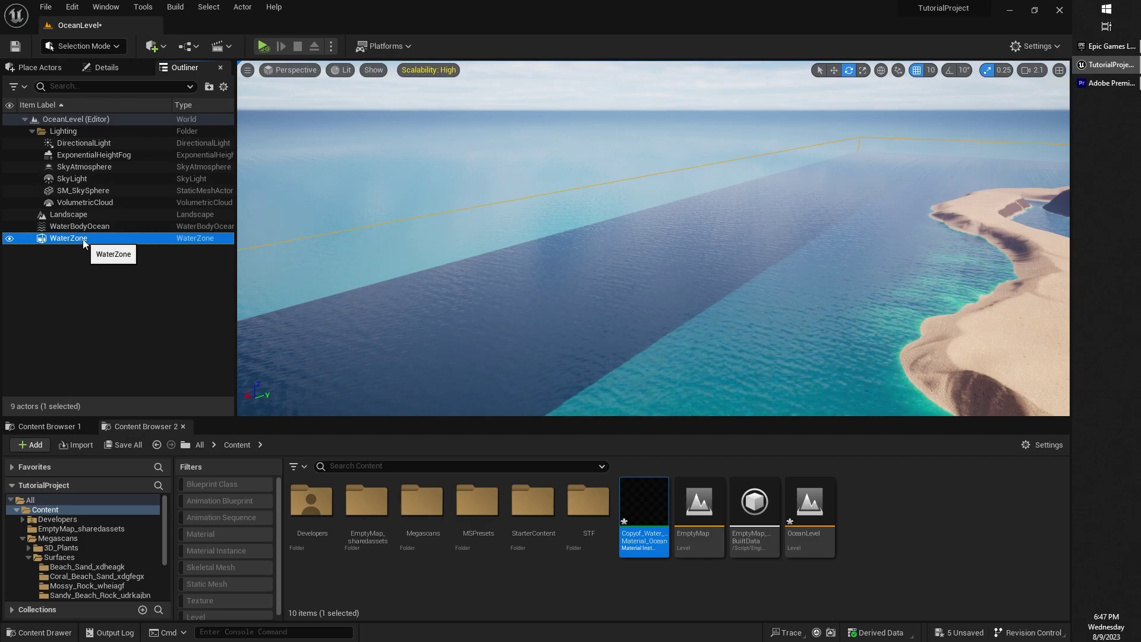
{"action": "left_click", "coordinate": [107, 67]}
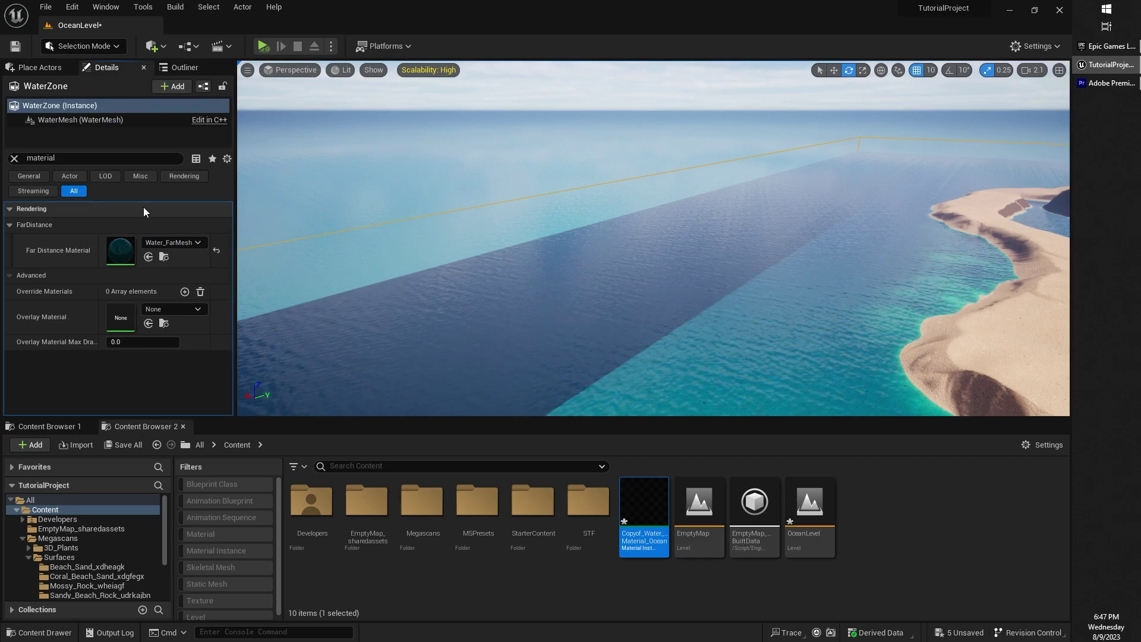
Locate the WaterZone's Far Distance Material in the engine's Water Content, and show the project's Content folder in Content Browser 1.
{"action": "left_click", "coordinate": [164, 257]}
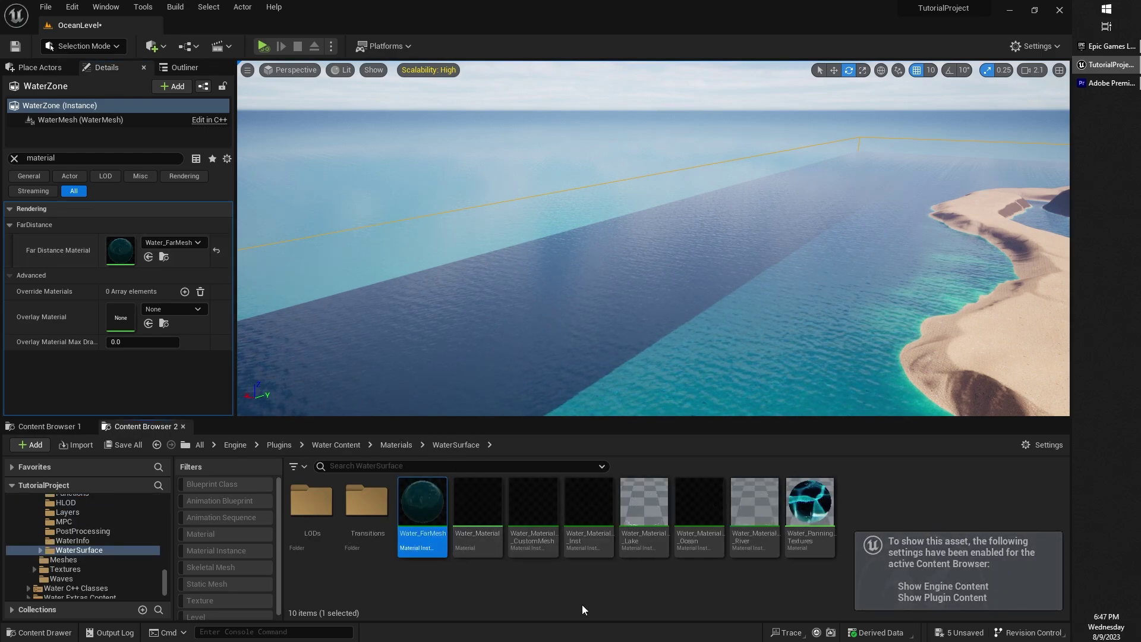
{"action": "mouse_move", "coordinate": [422, 523]}
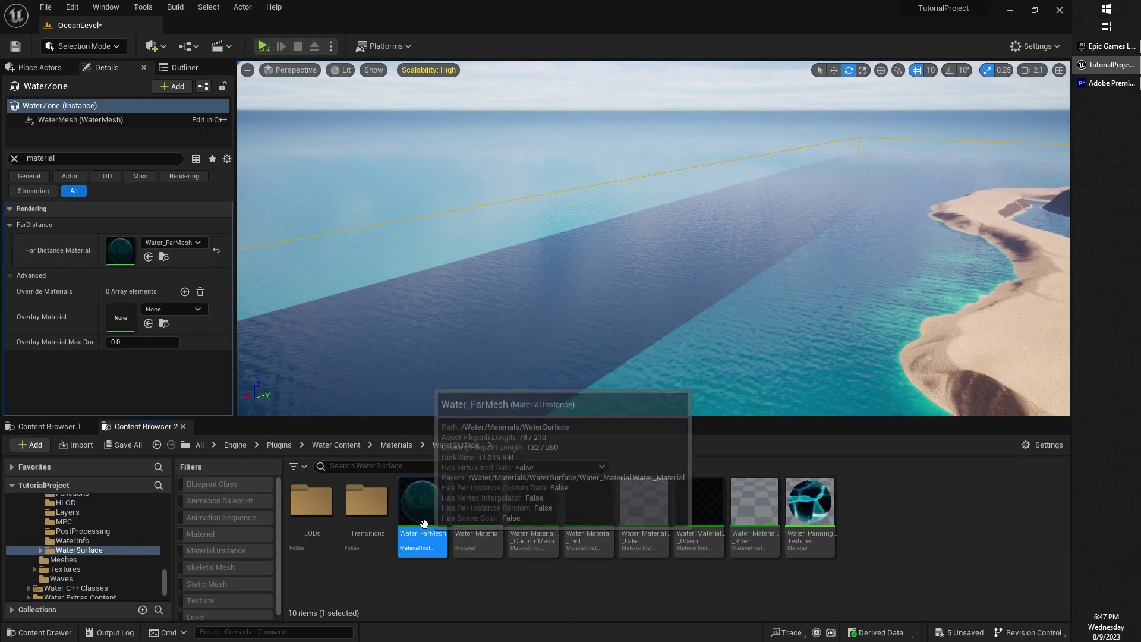
{"action": "left_click", "coordinate": [45, 426]}
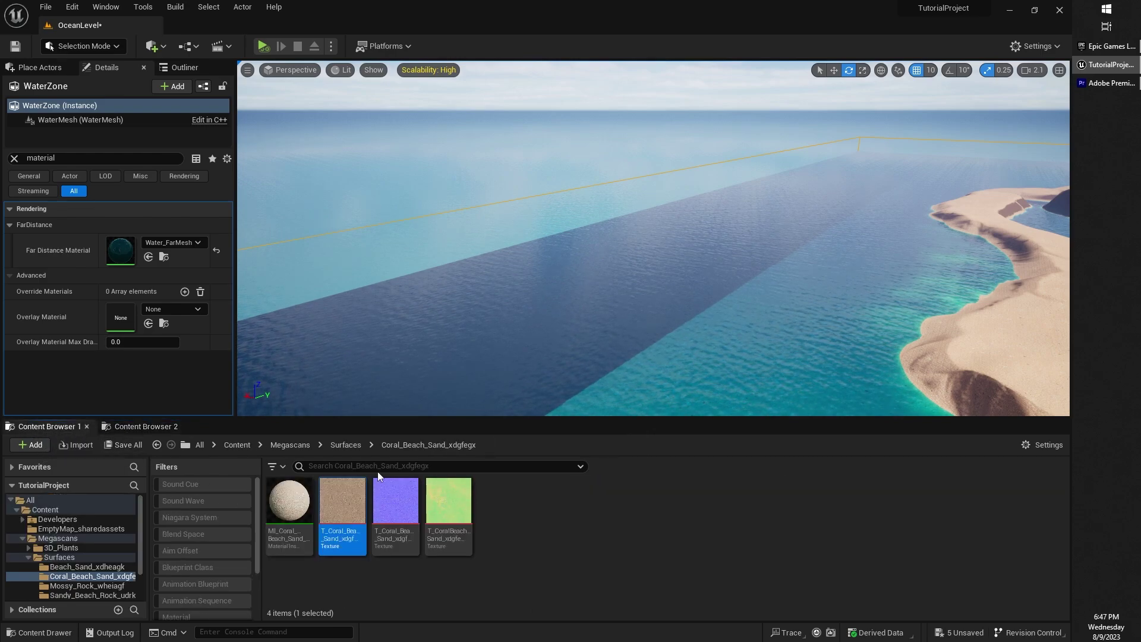
{"action": "left_click", "coordinate": [238, 446]}
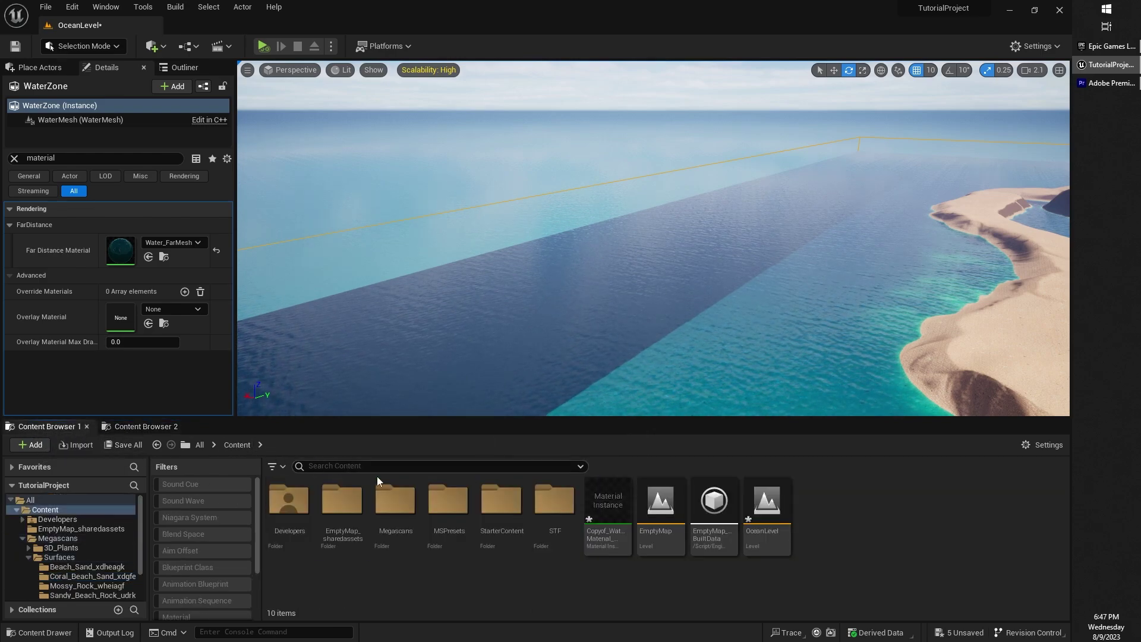
Copy the Water_FarMesh material instance from the engine's WaterSurface folder into the project's Content folder and select the copy.
{"action": "left_click", "coordinate": [145, 427]}
{"action": "left_click_drag", "start_coordinate": [421, 505], "coordinate": [843, 511]}
{"action": "left_click", "coordinate": [869, 535]}
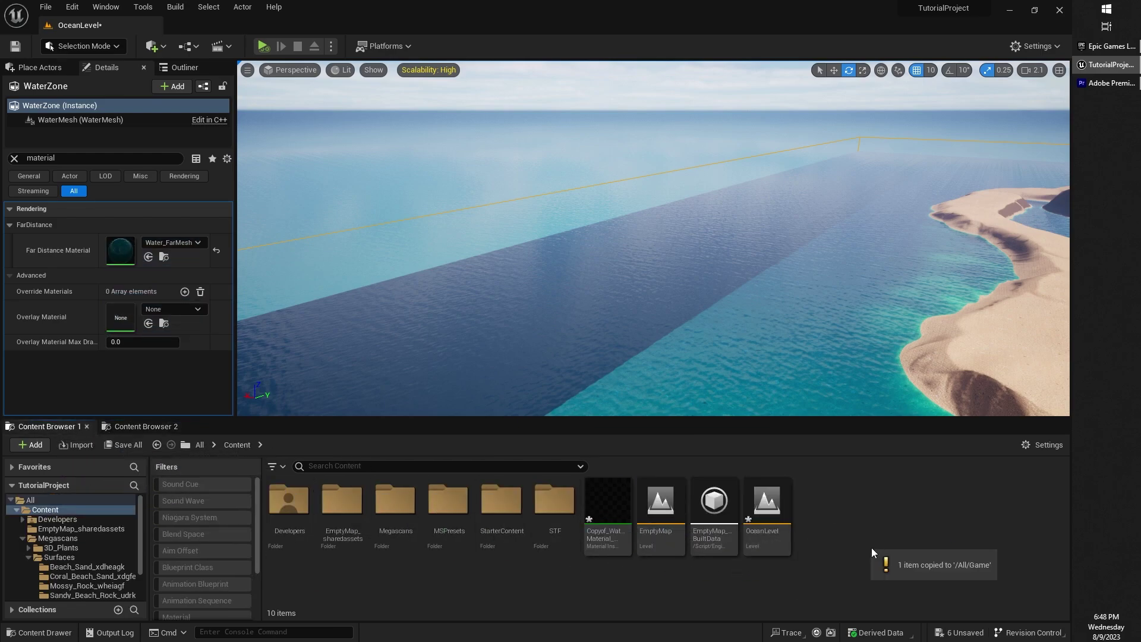
{"action": "left_click", "coordinate": [803, 511]}
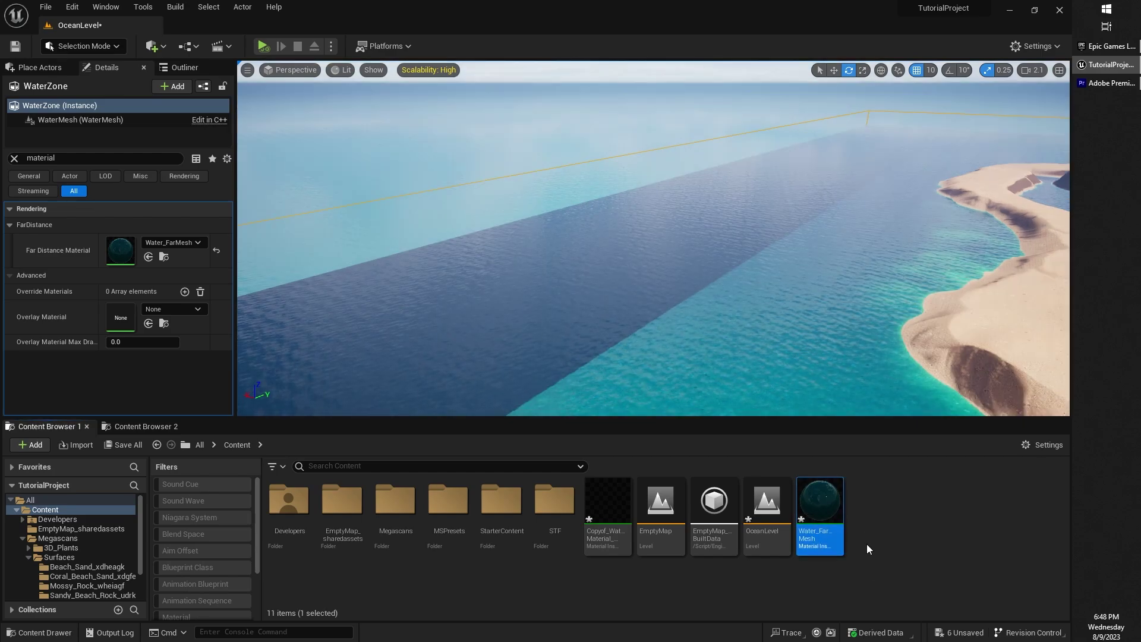
Rename the copied far-mesh material instance as CopyWater_FarMesh and assign it as the WaterZone's Far Distance Material.
{"action": "key", "text": "F2"}
{"action": "key", "text": "End"}
{"action": "key", "text": "BackSpace"}
{"action": "key", "text": "BackSpace"}
{"action": "key", "text": "BackSpace"}
{"action": "key", "text": "BackSpace"}
{"action": "type", "text": "Copy"}
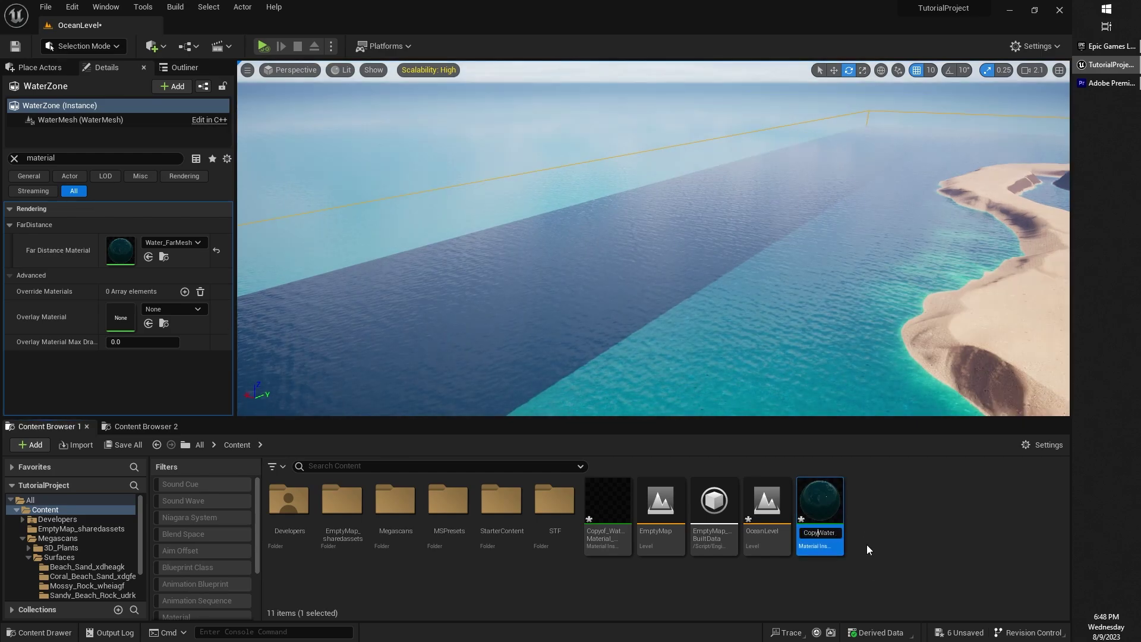
{"action": "key", "text": "Return"}
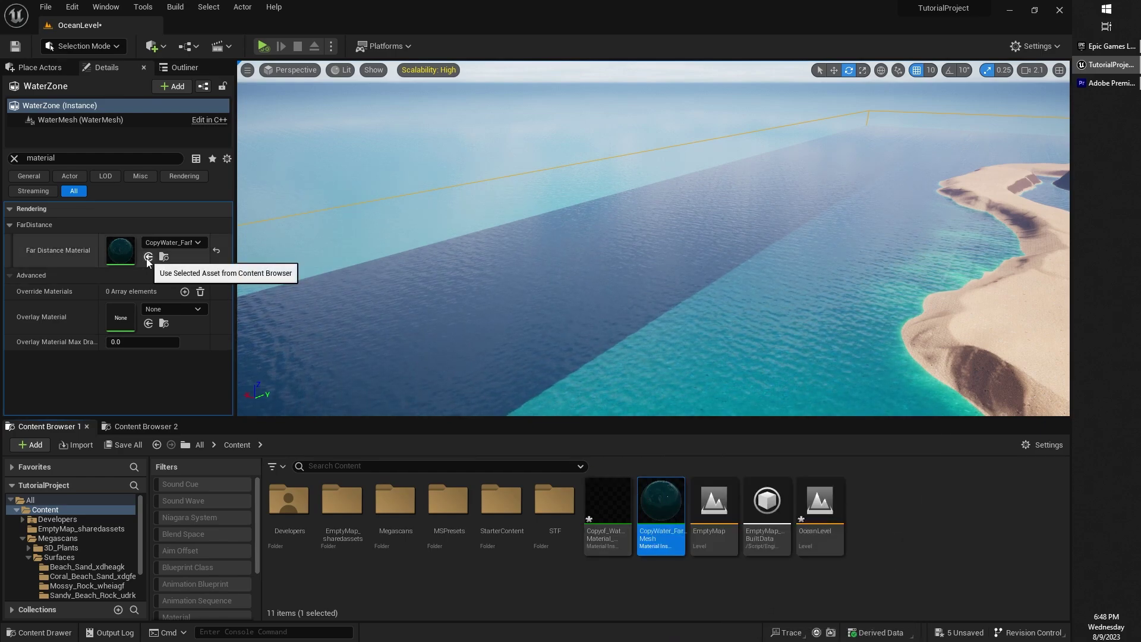
In the CopyWater_FarMesh material instance, enable the Absorption and Scattering overrides and set the Scattering A value to 0.
{"action": "double_click", "coordinate": [659, 508]}
{"action": "left_click_drag", "start_coordinate": [1060, 274], "coordinate": [1055, 502]}
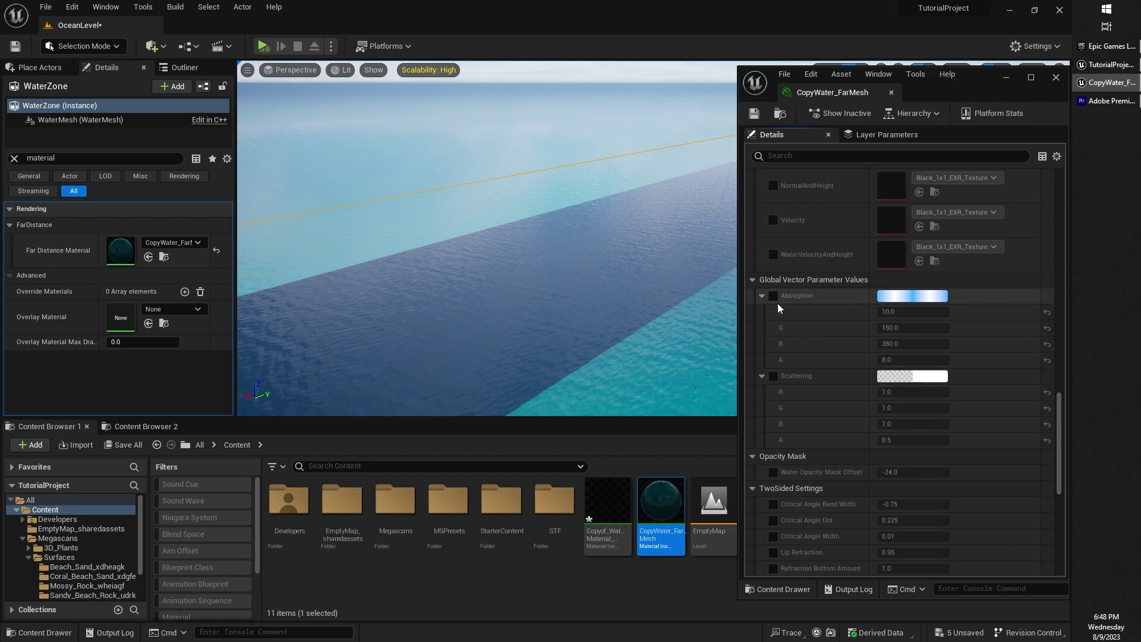
{"action": "left_click", "coordinate": [773, 297]}
{"action": "left_click", "coordinate": [773, 376]}
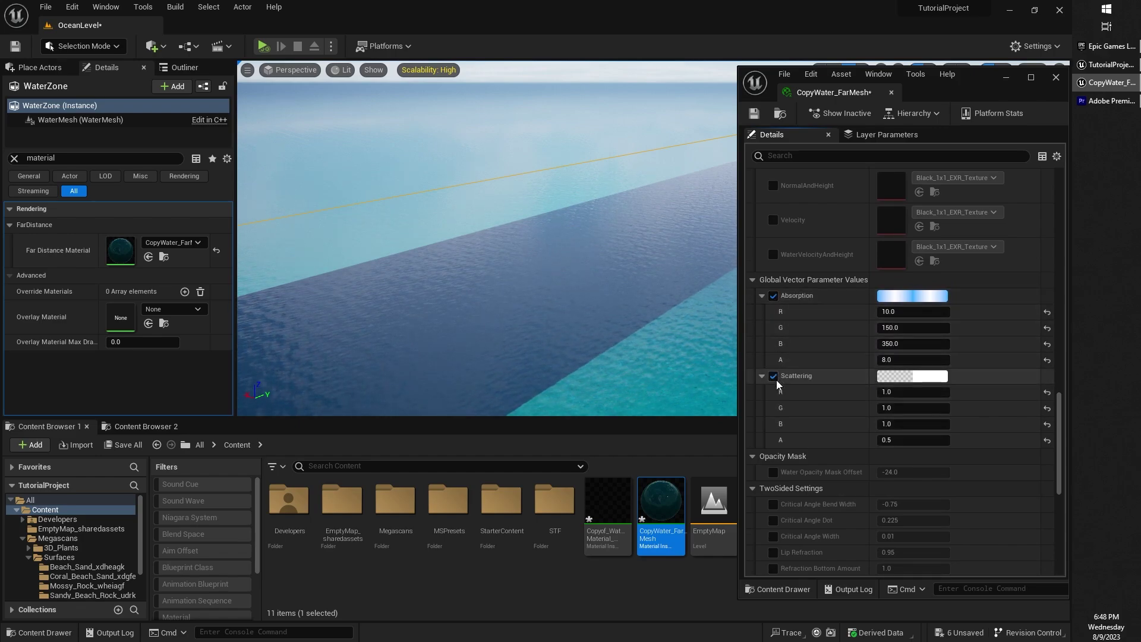
{"action": "left_click", "coordinate": [897, 440]}
{"action": "type", "text": "0"}
{"action": "key", "text": "Return"}
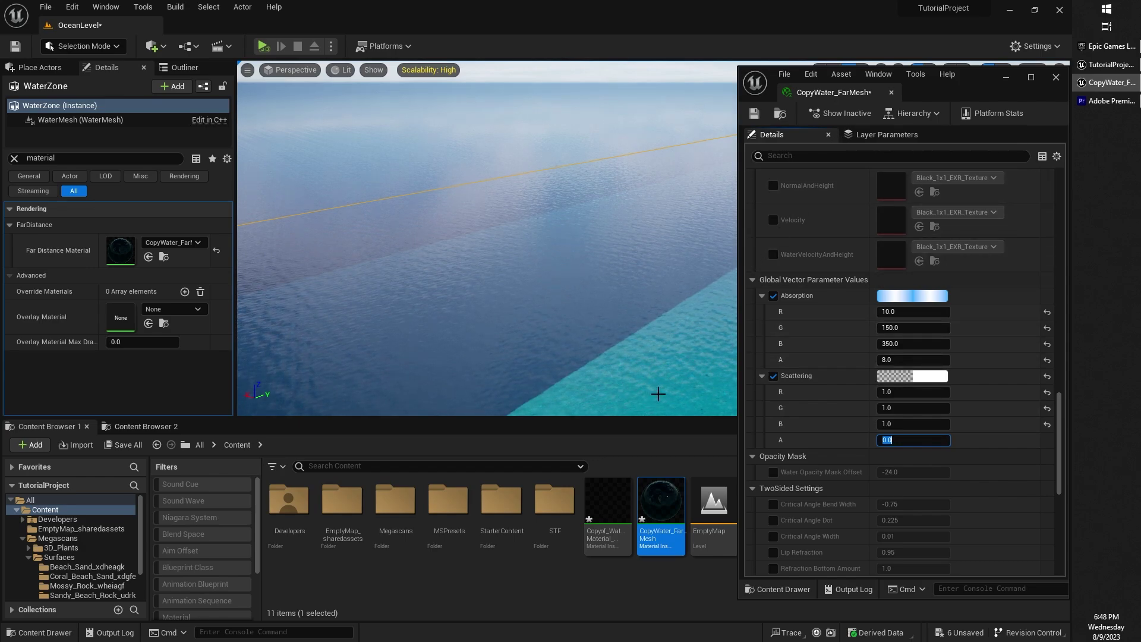
Set Absorption A to 2.0 and Scattering A to 0 in the copied water material, and Absorption A to 2.0 in CopyWater_FarMesh.
{"action": "double_click", "coordinate": [626, 504]}
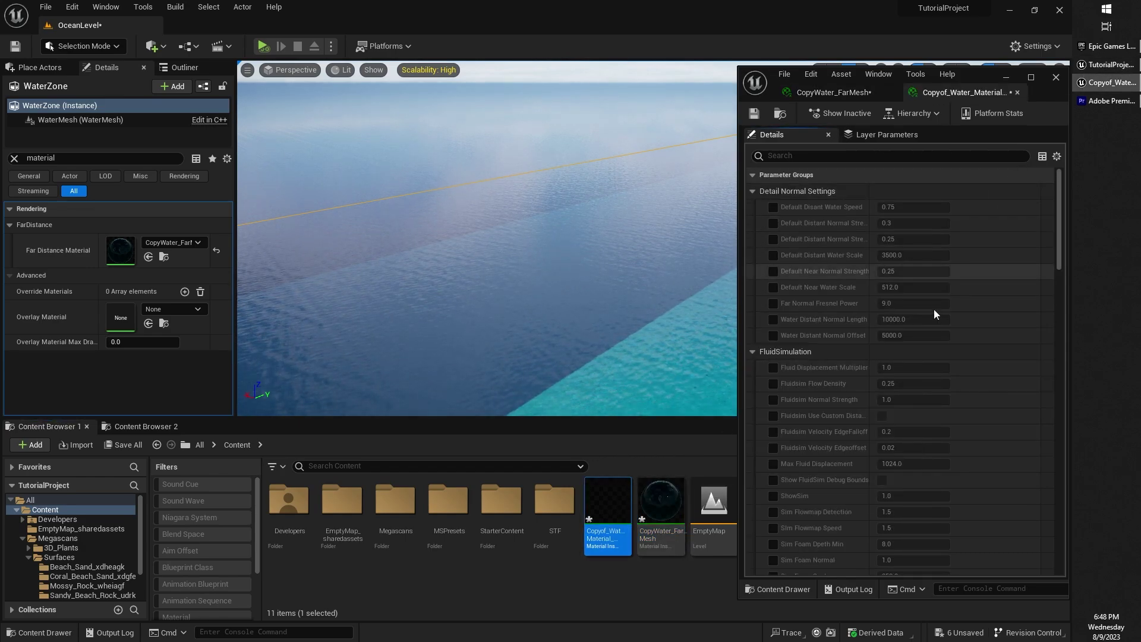
{"action": "mouse_move", "coordinate": [1055, 255]}
{"action": "left_mouse_down"}
{"action": "mouse_move", "coordinate": [1076, 378]}
{"action": "mouse_move", "coordinate": [1075, 531]}
{"action": "mouse_move", "coordinate": [1064, 502]}
{"action": "left_mouse_up"}
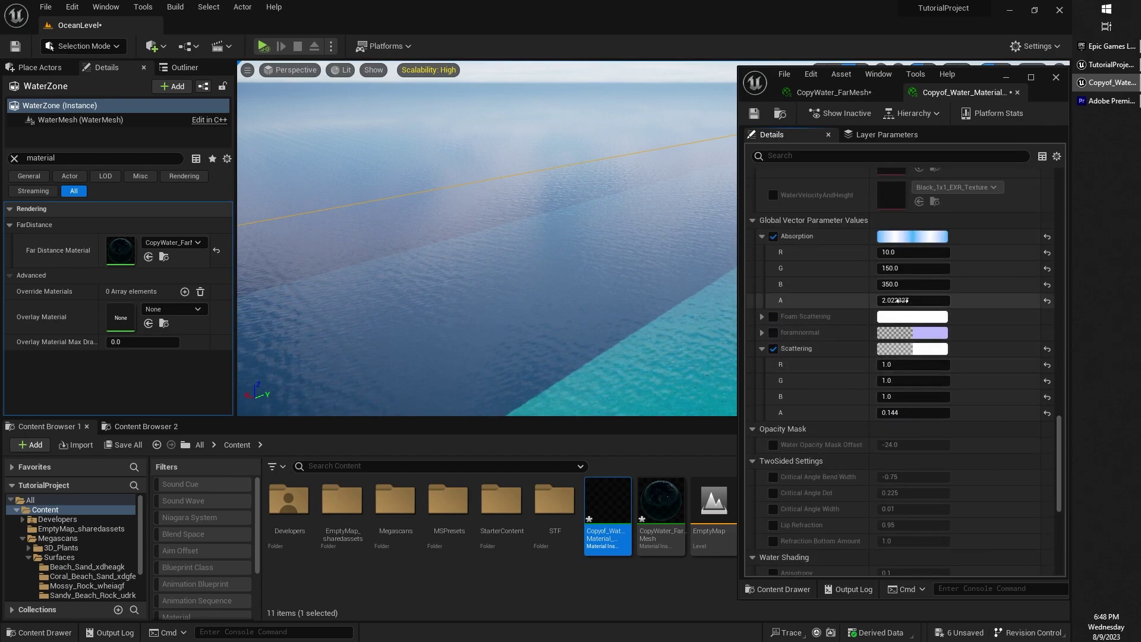
{"action": "left_click", "coordinate": [933, 300]}
{"action": "type", "text": "2.0"}
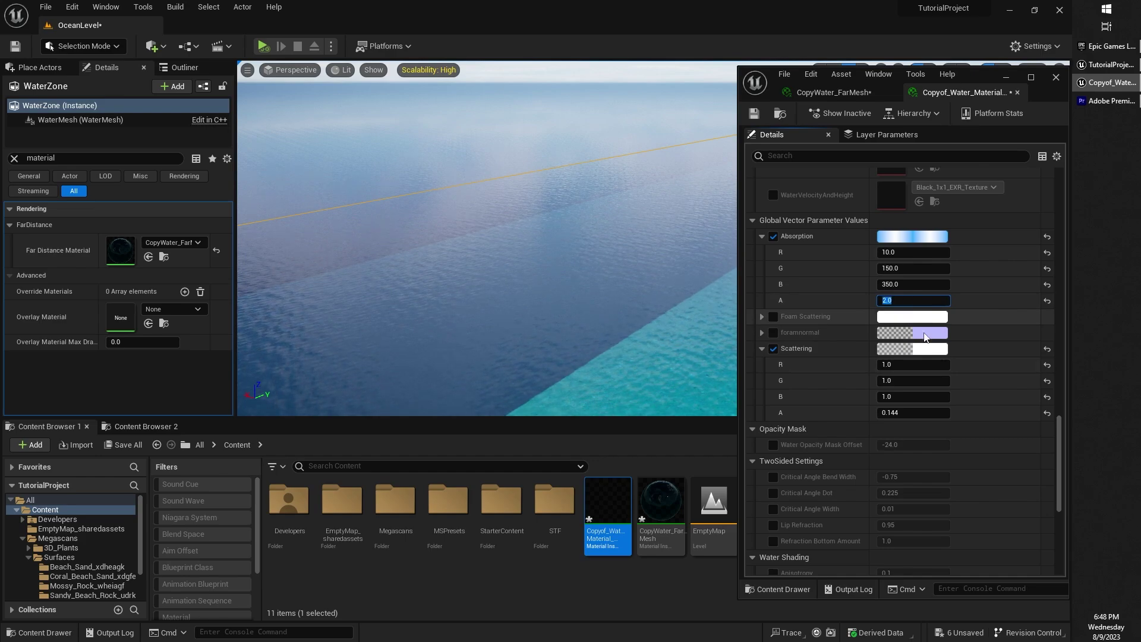
{"action": "left_click", "coordinate": [894, 413]}
{"action": "type", "text": "0"}
{"action": "key", "text": "Return"}
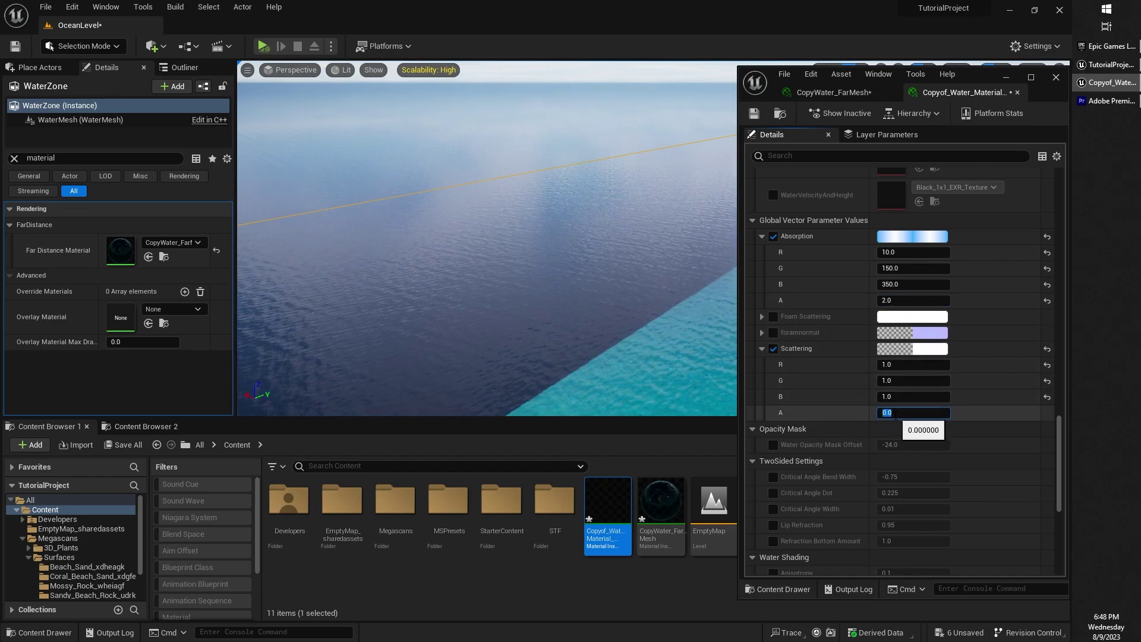
{"action": "left_click", "coordinate": [865, 96]}
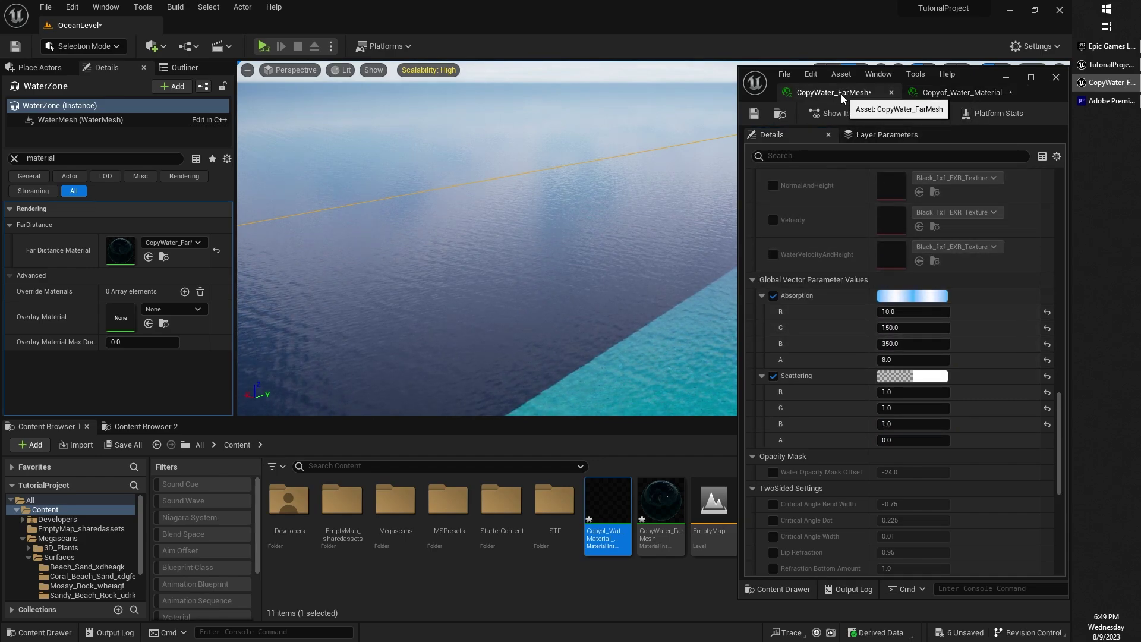
{"action": "type", "text": "2.0"}
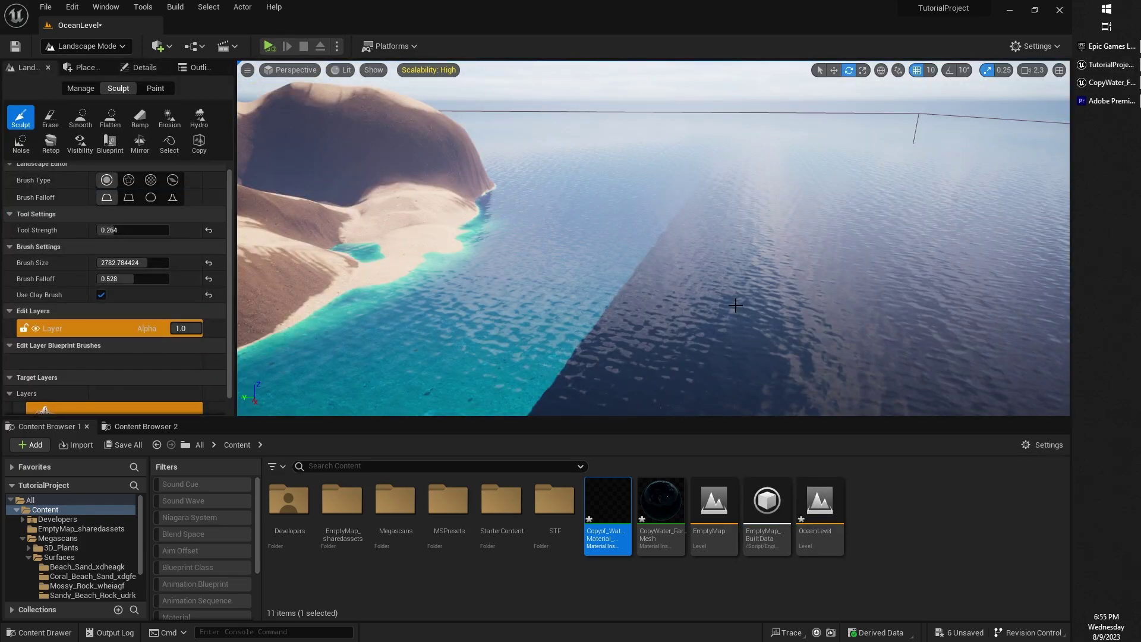
In Landscape Mode, sculpt the seabed deeper along the edge of the water zone and around the island's shore.
{"action": "right_click_drag", "start_coordinate": [695, 298], "coordinate": [690, 327]}
{"action": "scroll", "coordinate": [672, 297], "scroll_direction": "down", "scroll_amount": 3}
{"action": "left_click", "coordinate": [94, 48]}
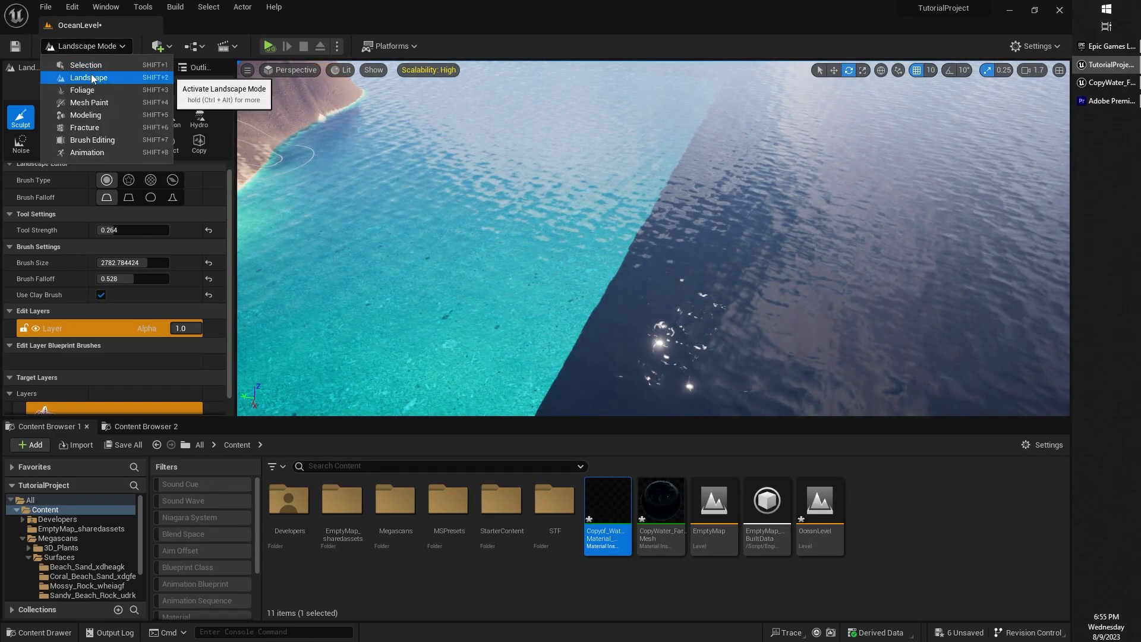
{"action": "left_click", "coordinate": [94, 77]}
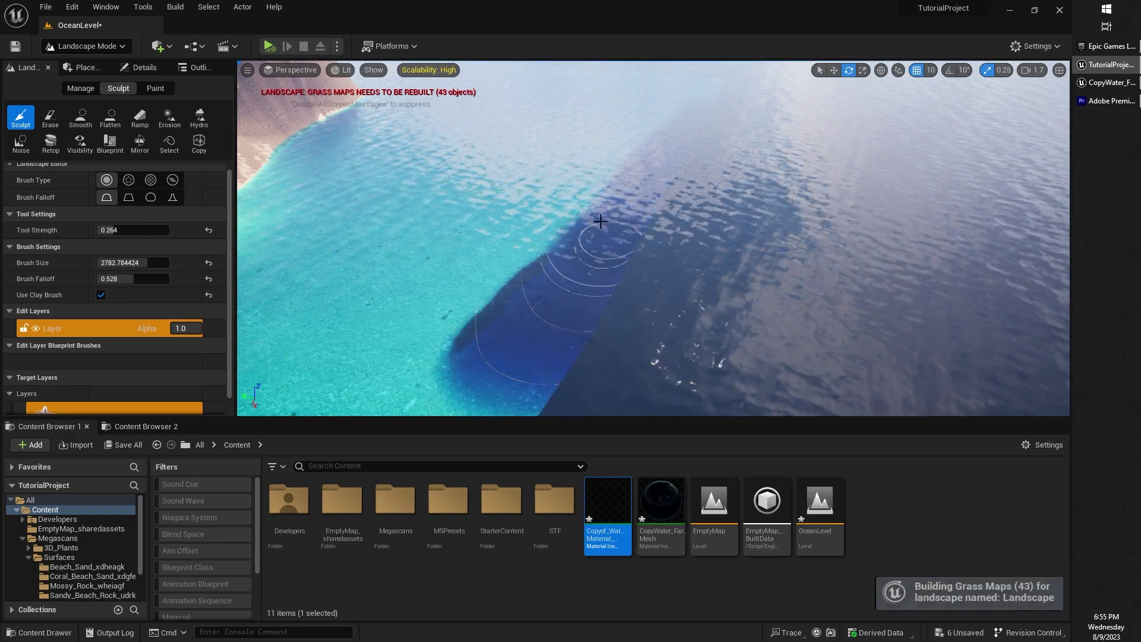
{"action": "right_click_drag", "start_coordinate": [604, 227], "coordinate": [511, 256]}
{"action": "mouse_move", "coordinate": [603, 227]}
{"action": "left_mouse_down"}
{"action": "mouse_move", "coordinate": [534, 229]}
{"action": "mouse_move", "coordinate": [657, 259]}
{"action": "mouse_move", "coordinate": [501, 260]}
{"action": "left_mouse_up"}
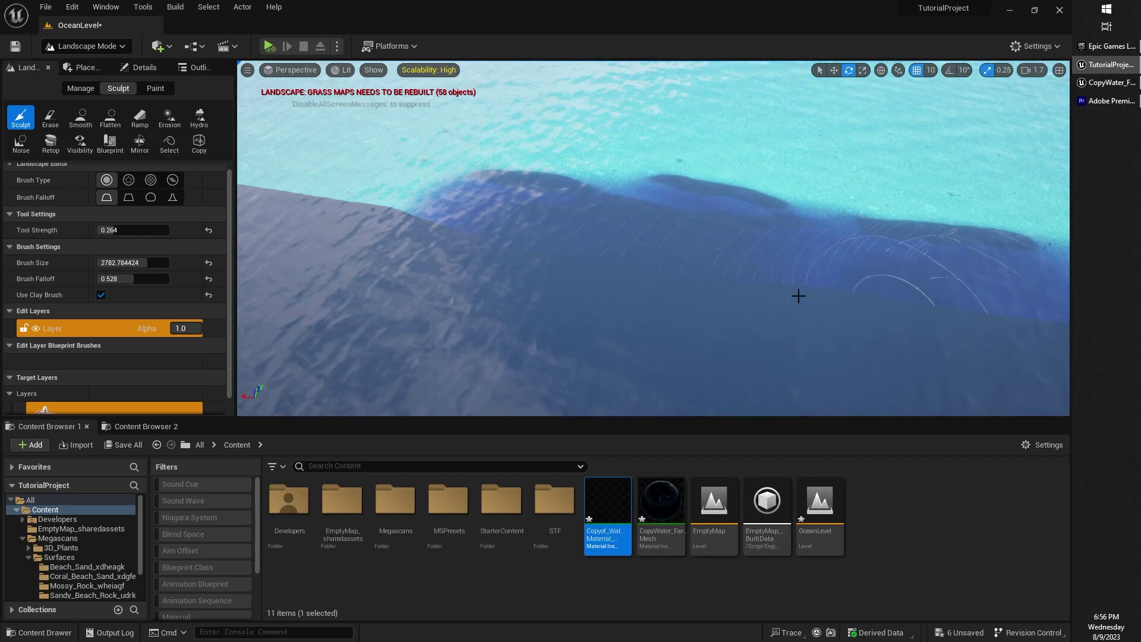
{"action": "right_click_drag", "start_coordinate": [798, 295], "coordinate": [975, 300]}
{"action": "left_click_drag", "start_coordinate": [658, 287], "coordinate": [725, 220]}
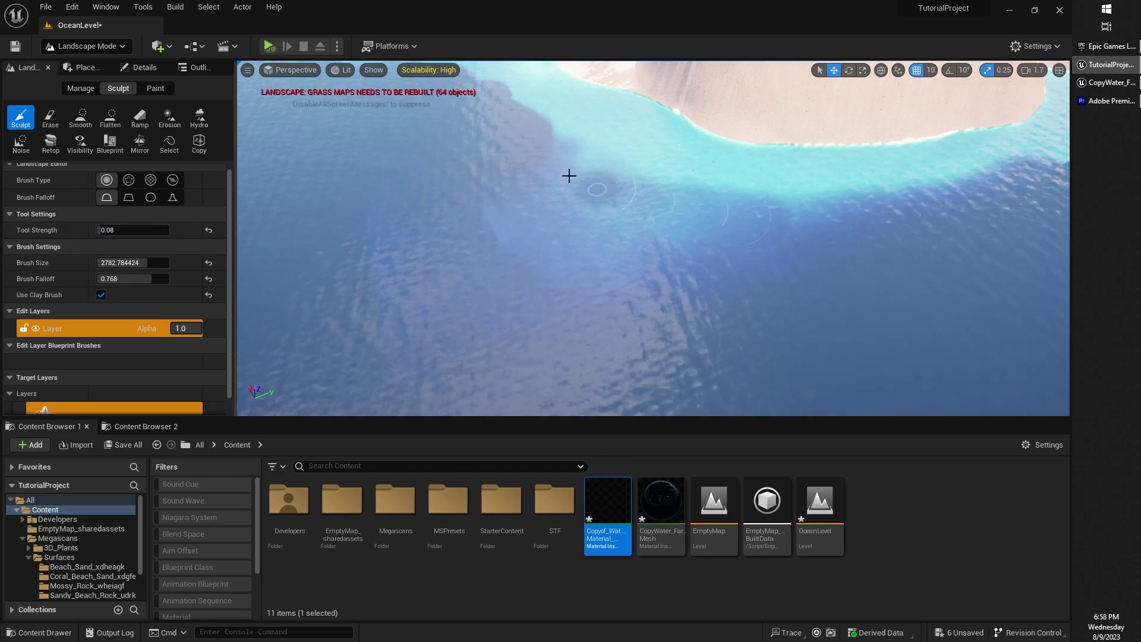
{"action": "right_click_drag", "start_coordinate": [569, 176], "coordinate": [498, 164]}
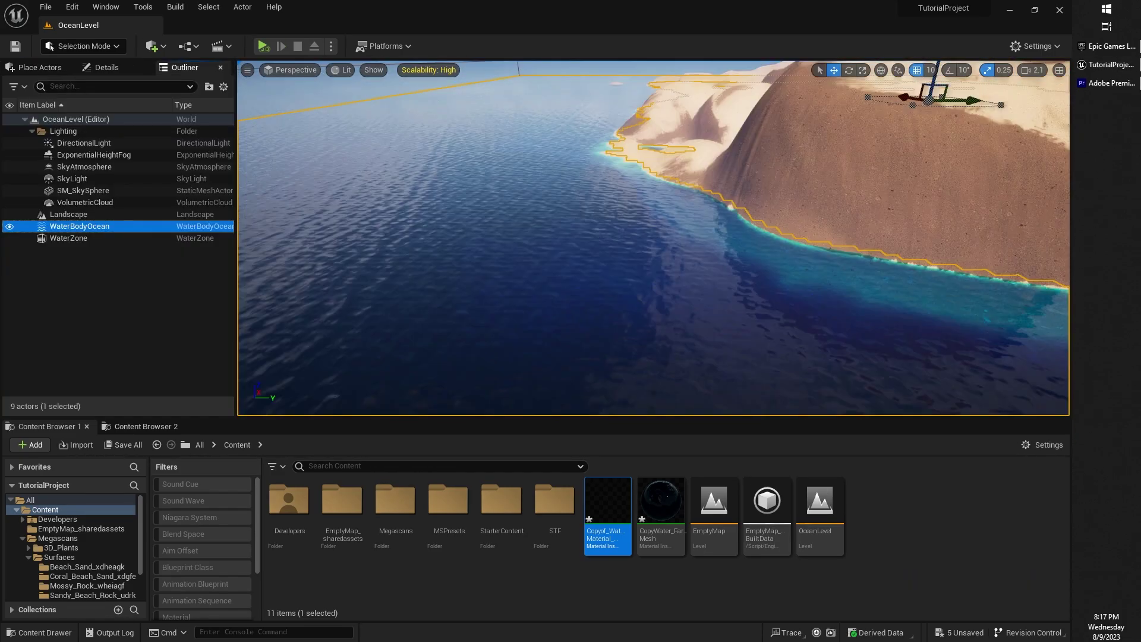
Temporarily hide the WaterBodyOcean actor to inspect the sculpted seabed slope, and view the island coast with the water shown again.
{"action": "right_click_drag", "start_coordinate": [582, 282], "coordinate": [582, 282]}
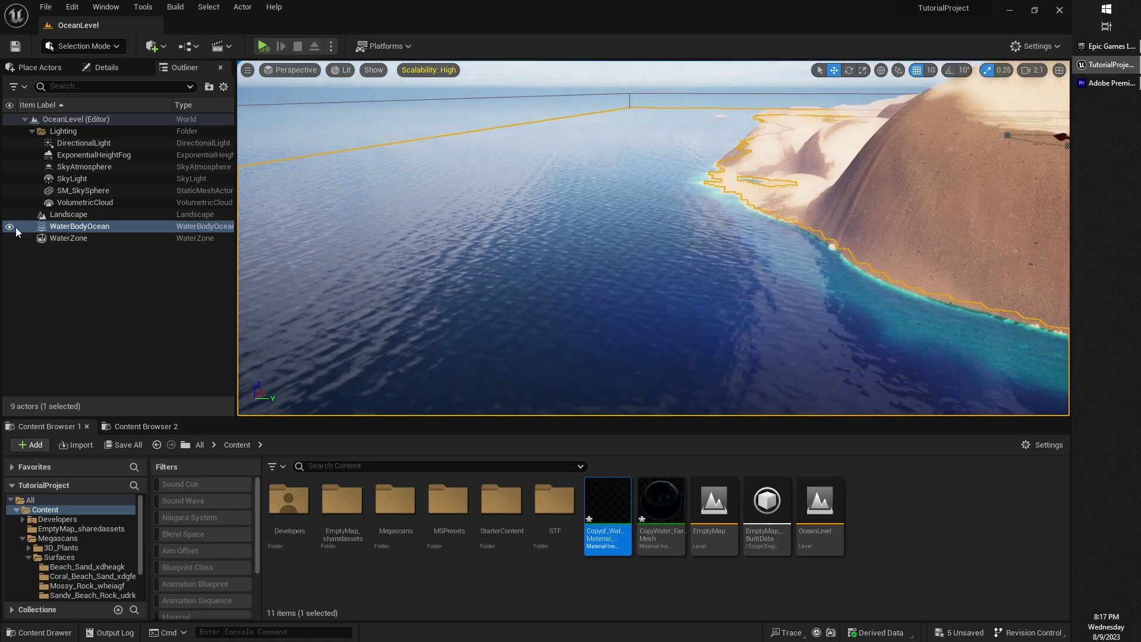
{"action": "left_click", "coordinate": [9, 225]}
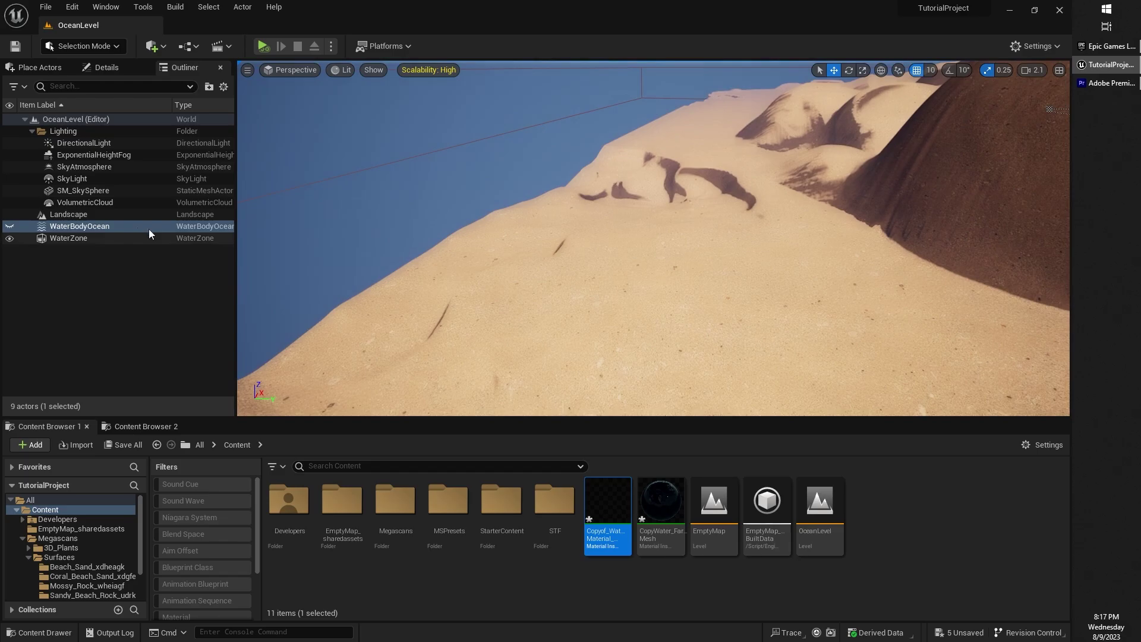
{"action": "left_click", "coordinate": [10, 227]}
{"action": "right_click_drag", "start_coordinate": [645, 255], "coordinate": [636, 257]}
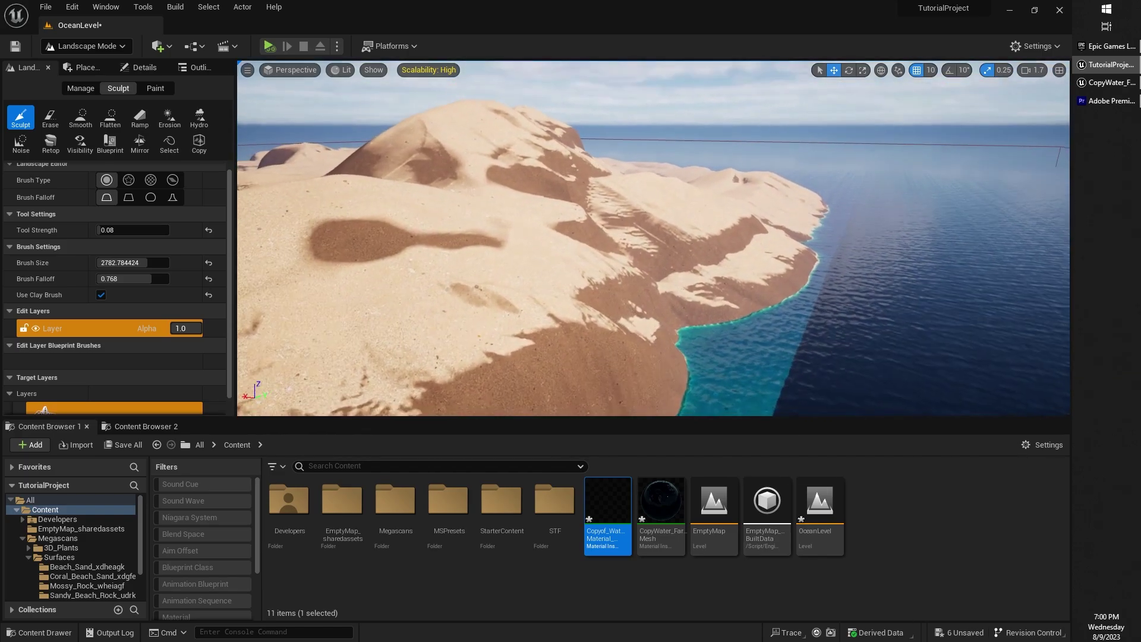
{"action": "right_click_drag", "start_coordinate": [653, 238], "coordinate": [326, 231]}
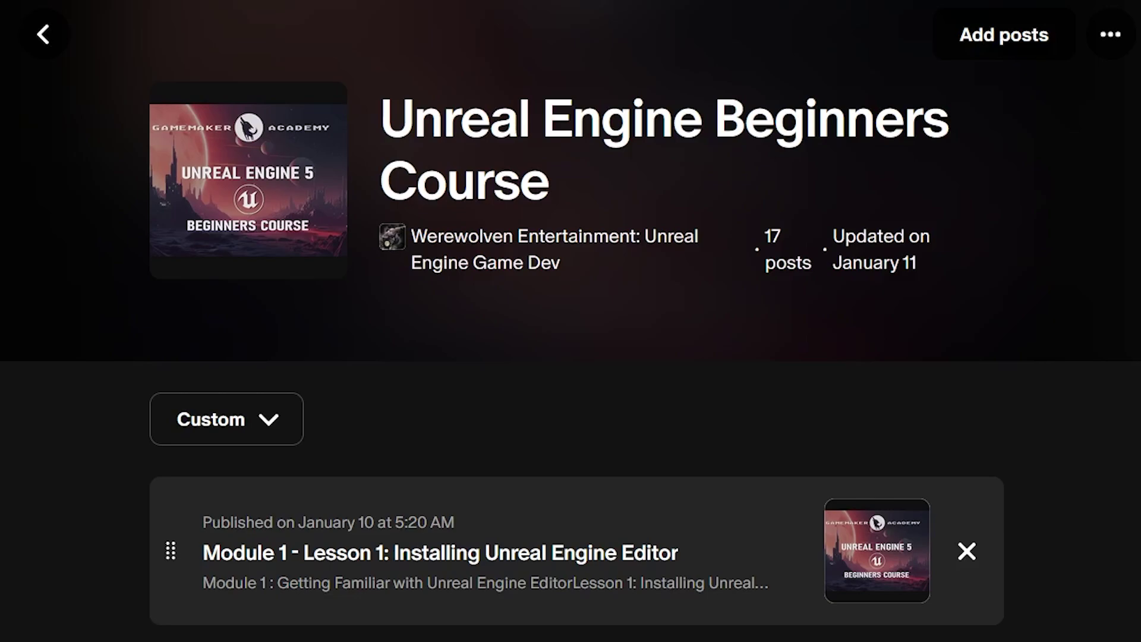
{"action": "scroll", "coordinate": [577, 321], "scroll_direction": "down", "scroll_amount": 10}
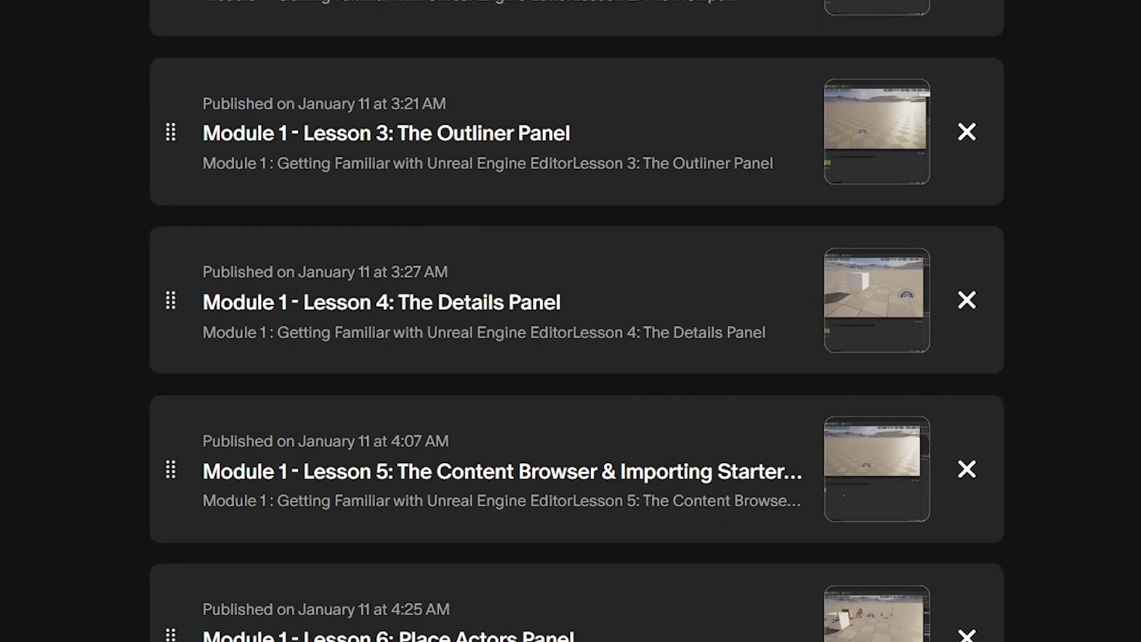
{"action": "scroll", "coordinate": [576, 321], "scroll_direction": "down", "scroll_amount": 15}
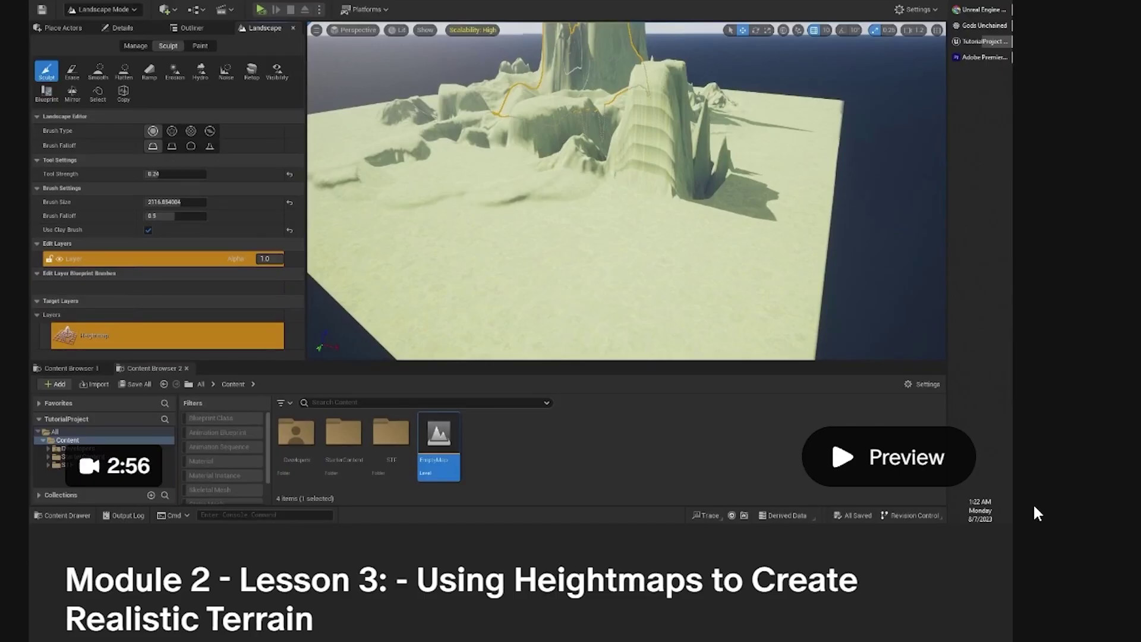
{"action": "scroll", "coordinate": [1068, 493], "scroll_direction": "down", "scroll_amount": 15}
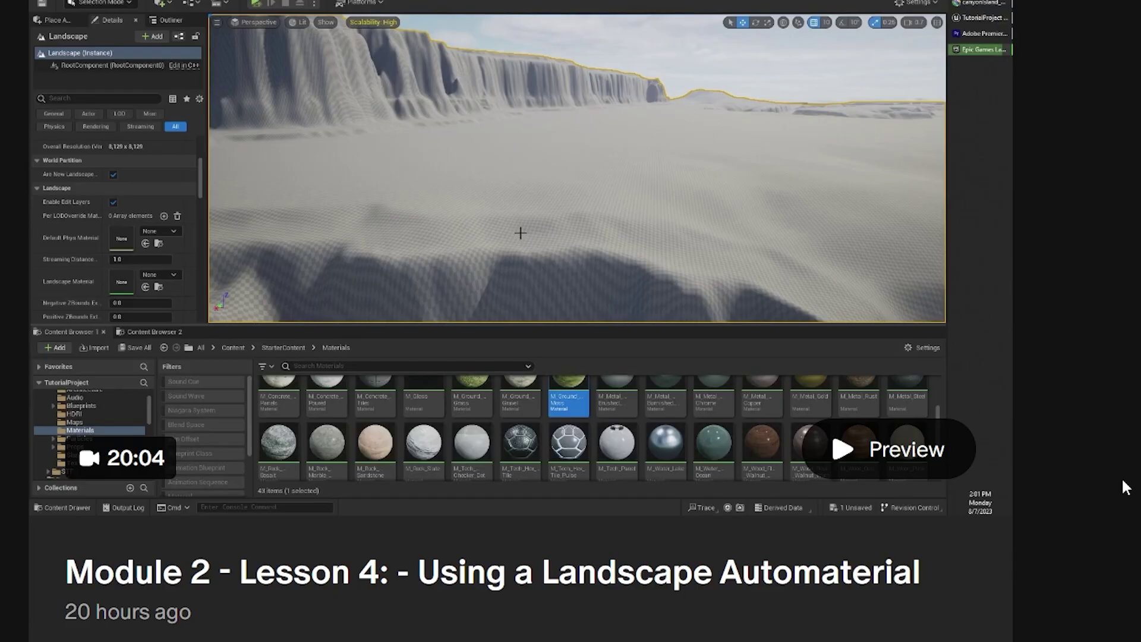
{"action": "scroll", "coordinate": [1023, 477], "scroll_direction": "down", "scroll_amount": 5}
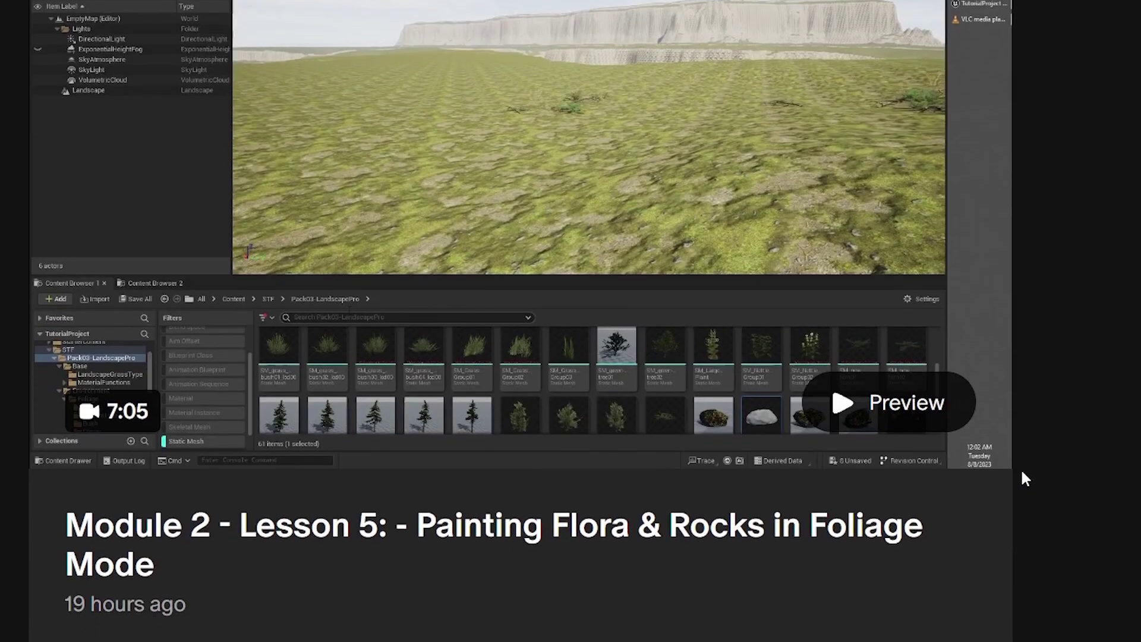